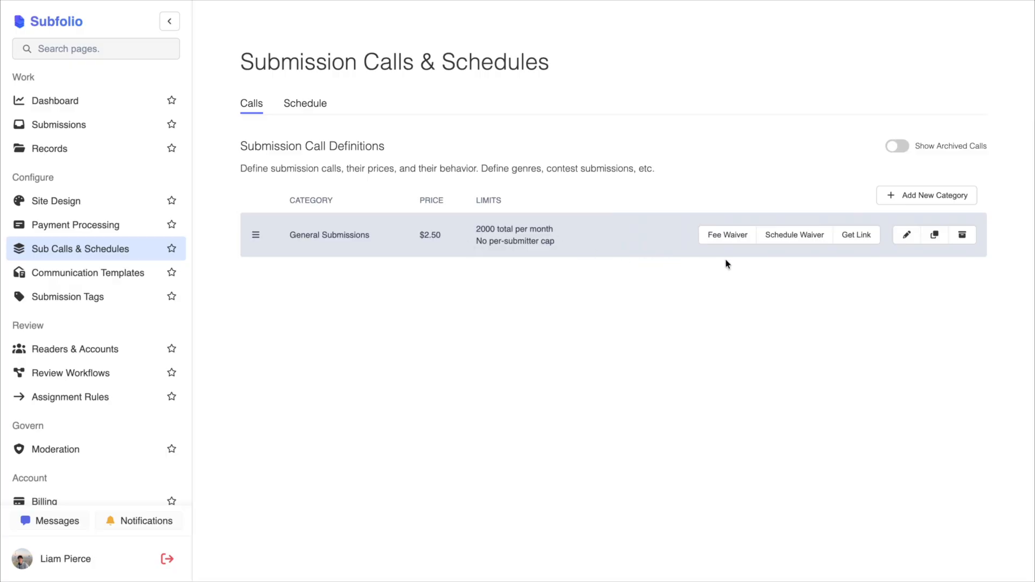
# - Open the General Submissions category for editing and review its basic info, submission limits, revisions and guidelines
pyautogui.click(907, 236)
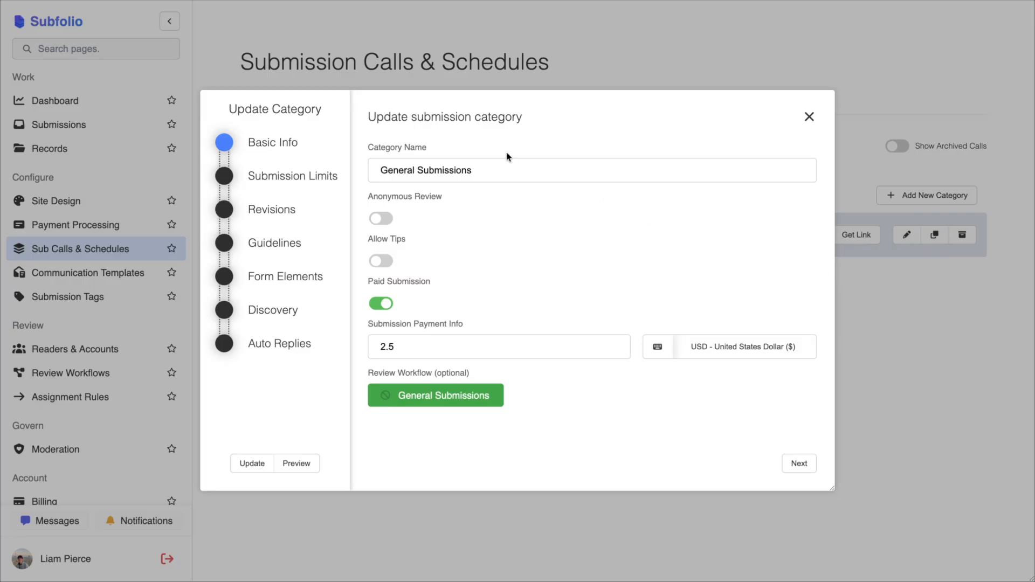
pyautogui.click(398, 163)
pyautogui.click(437, 217)
pyautogui.click(293, 185)
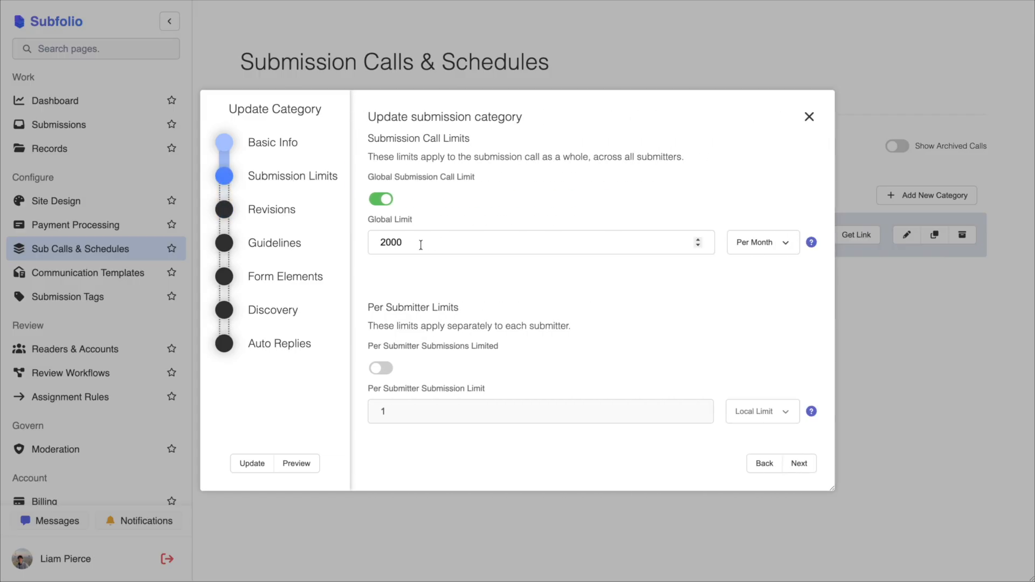
pyautogui.click(286, 224)
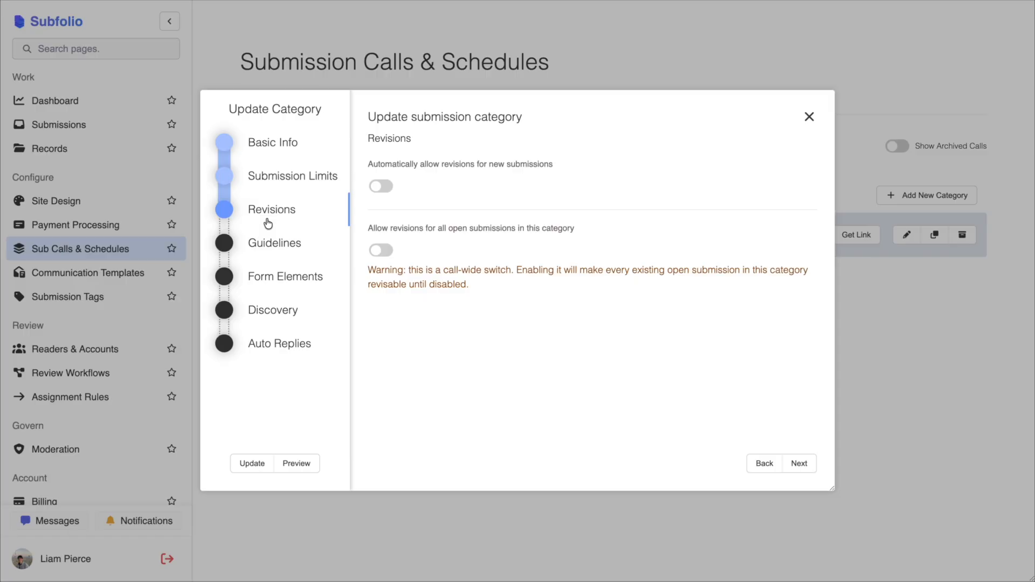
pyautogui.click(274, 240)
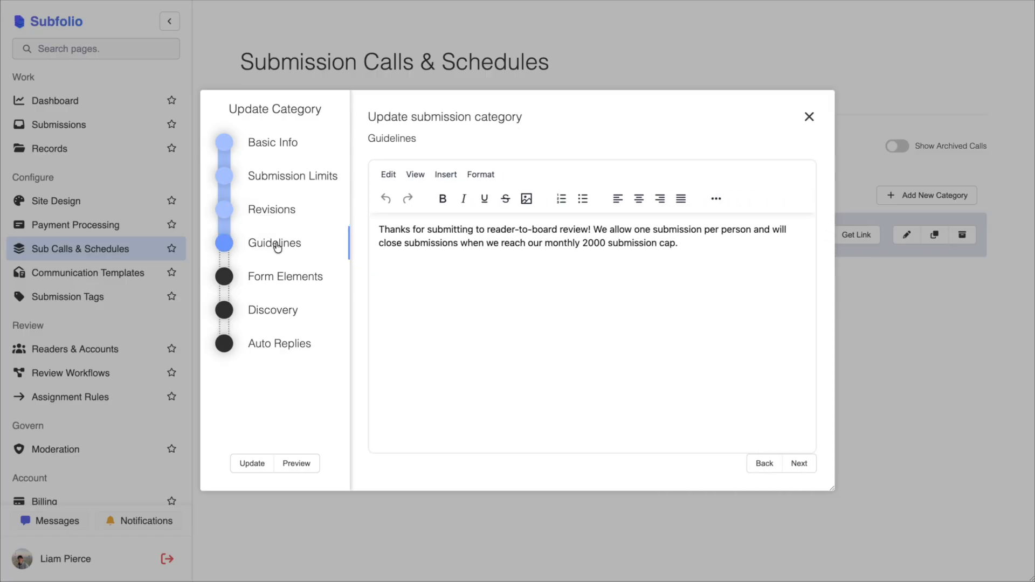
# - Review the General Submissions category's form elements, from the default sections through the custom Genre, Simultaneous Submission and Submission Upload elements
pyautogui.click(284, 276)
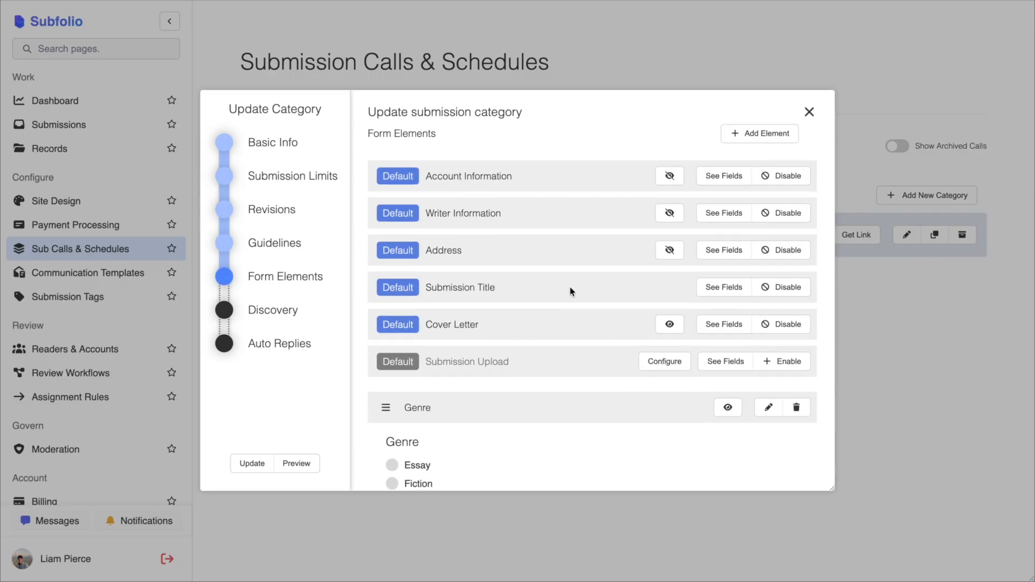
pyautogui.scroll(-3, 570, 287)
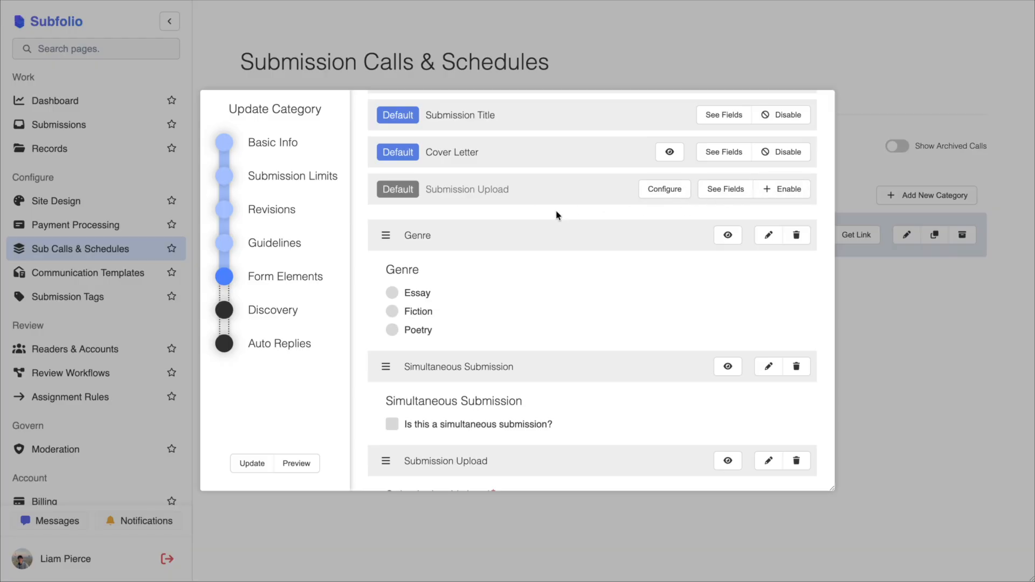
pyautogui.scroll(-1, 558, 215)
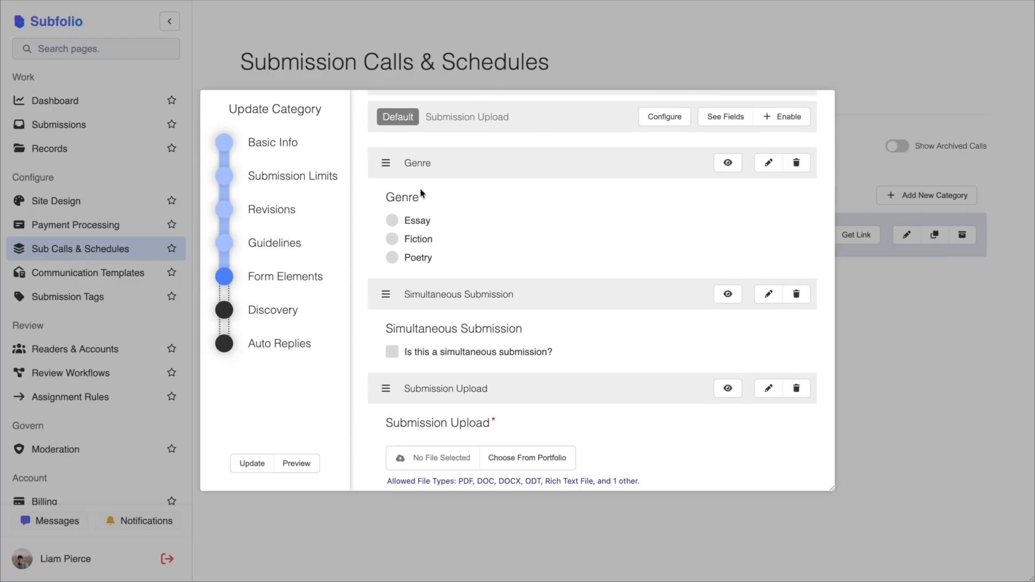
pyautogui.scroll(-1, 434, 254)
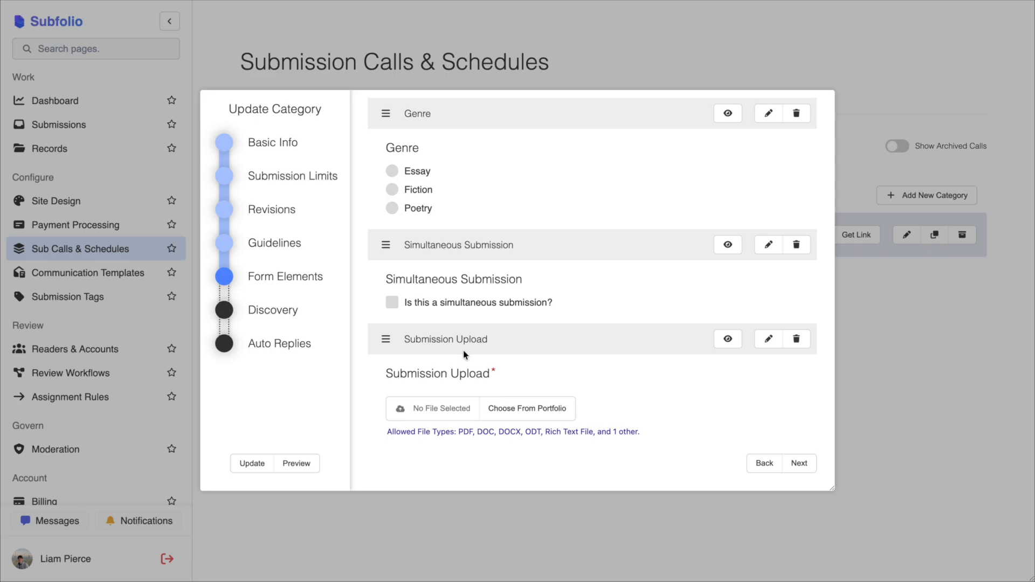
pyautogui.scroll(3, 464, 354)
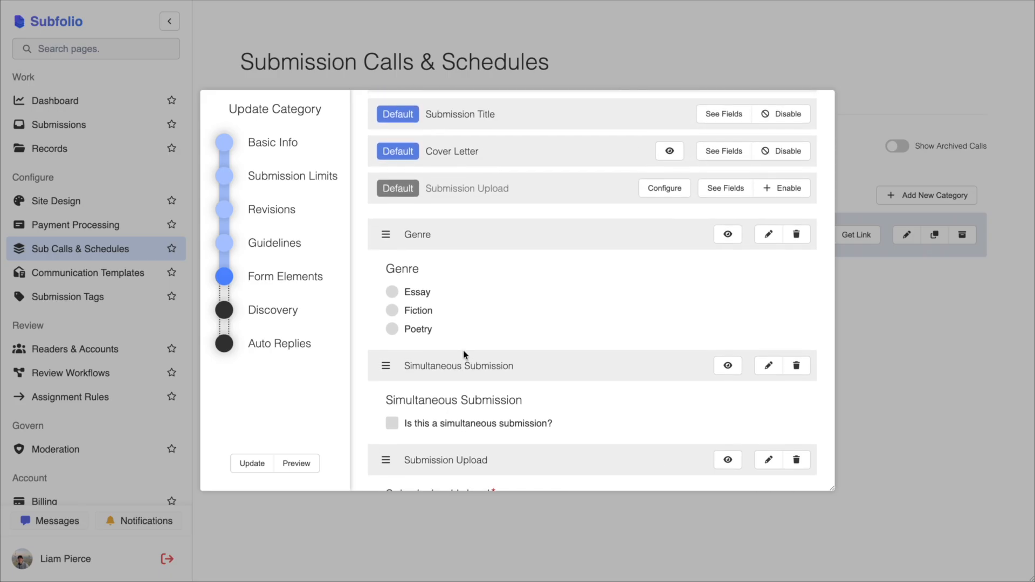
# - Open the Genre element, check the tags associated with the Essay, Fiction and Poetry options, and return to the form elements
pyautogui.click(769, 234)
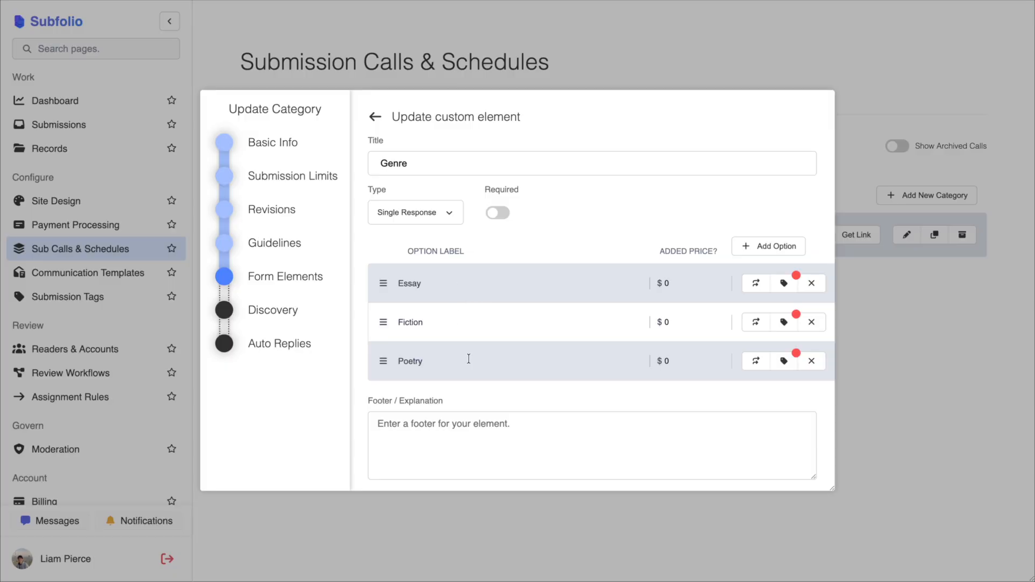
pyautogui.click(785, 284)
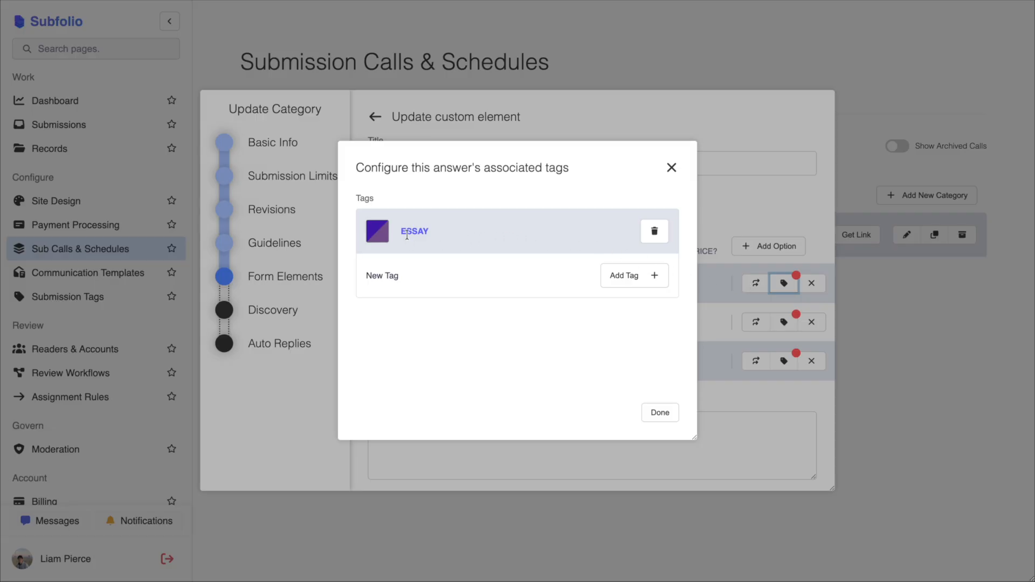
pyautogui.click(754, 277)
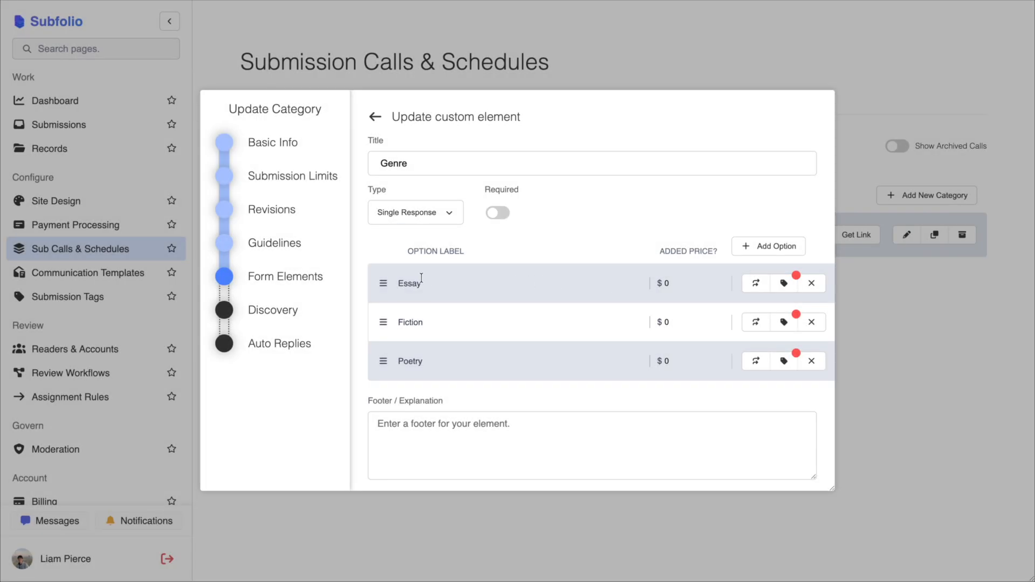
pyautogui.click(784, 322)
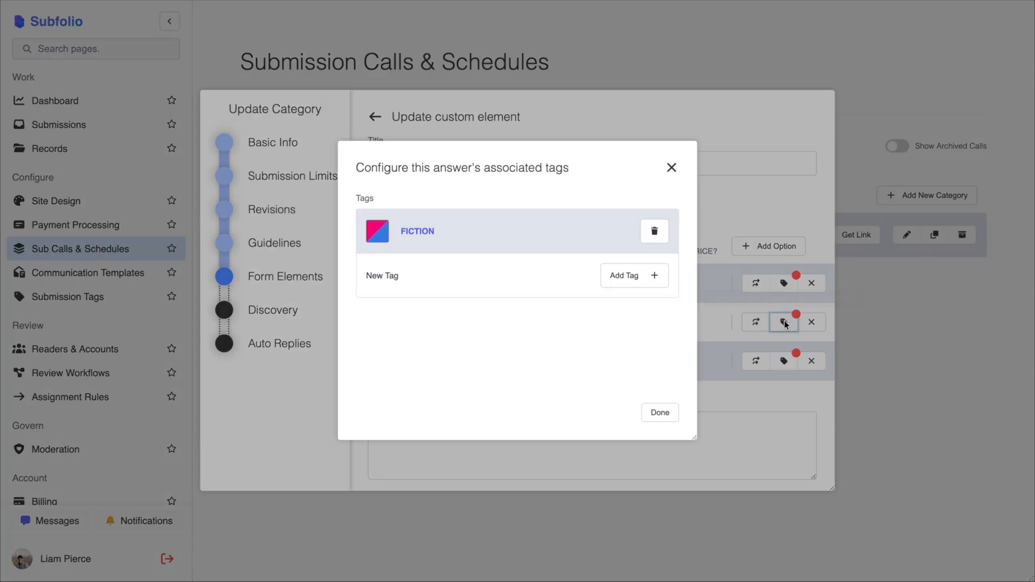
pyautogui.click(786, 360)
pyautogui.click(784, 361)
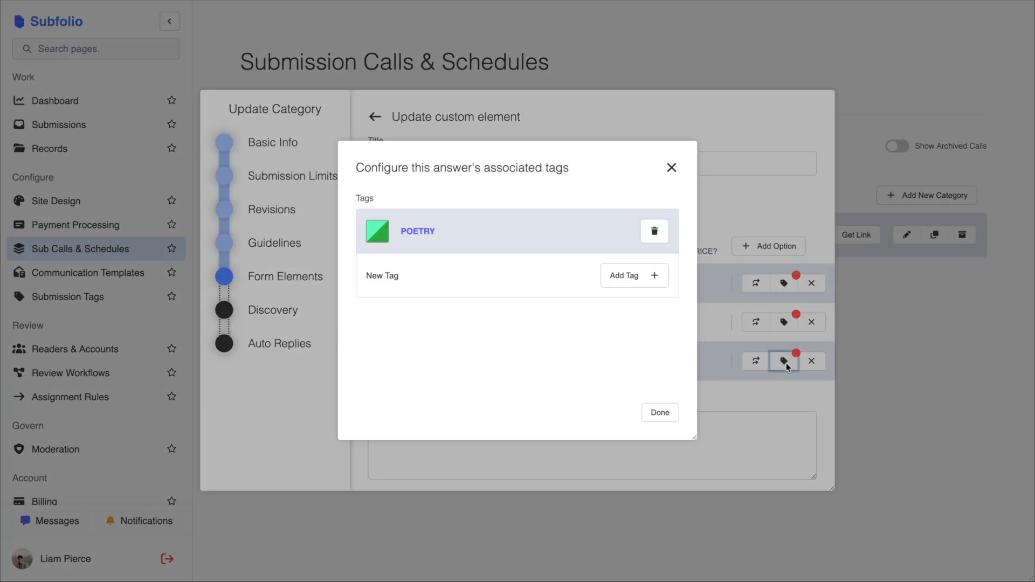
pyautogui.click(786, 367)
pyautogui.click(377, 121)
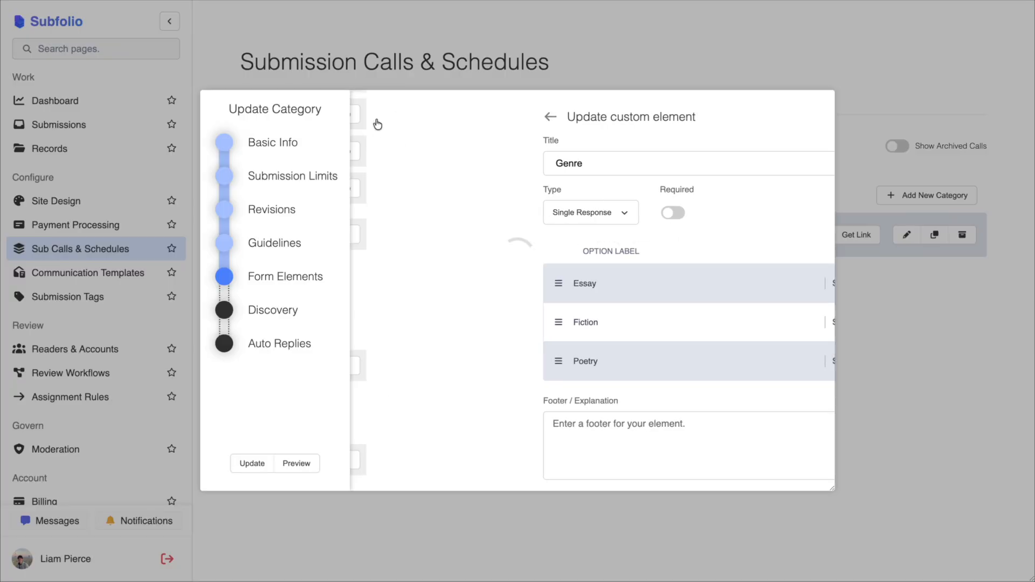
# - Open the Simultaneous Submission element and inspect the settings of its checkbox option
pyautogui.click(573, 366)
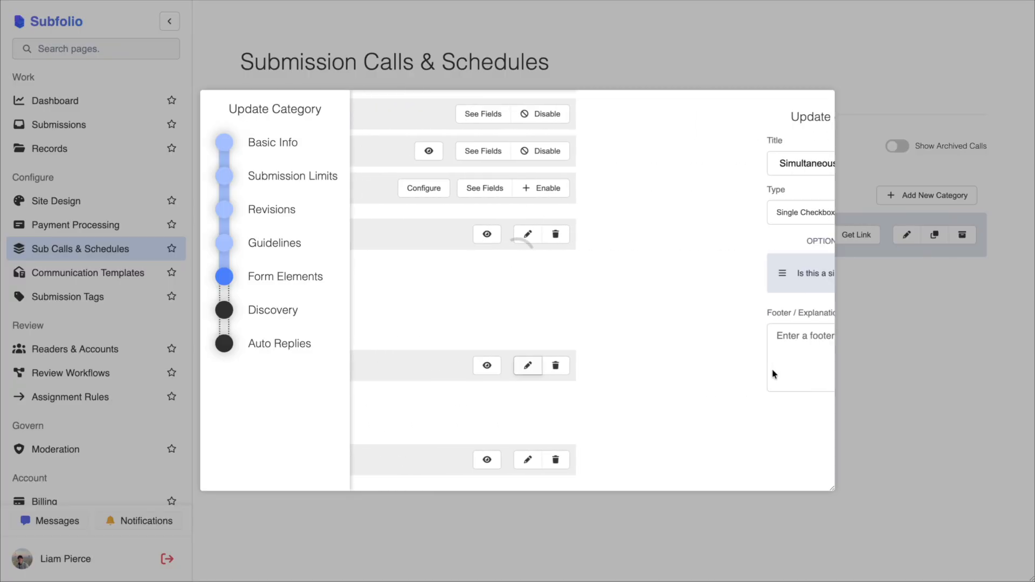
pyautogui.click(788, 275)
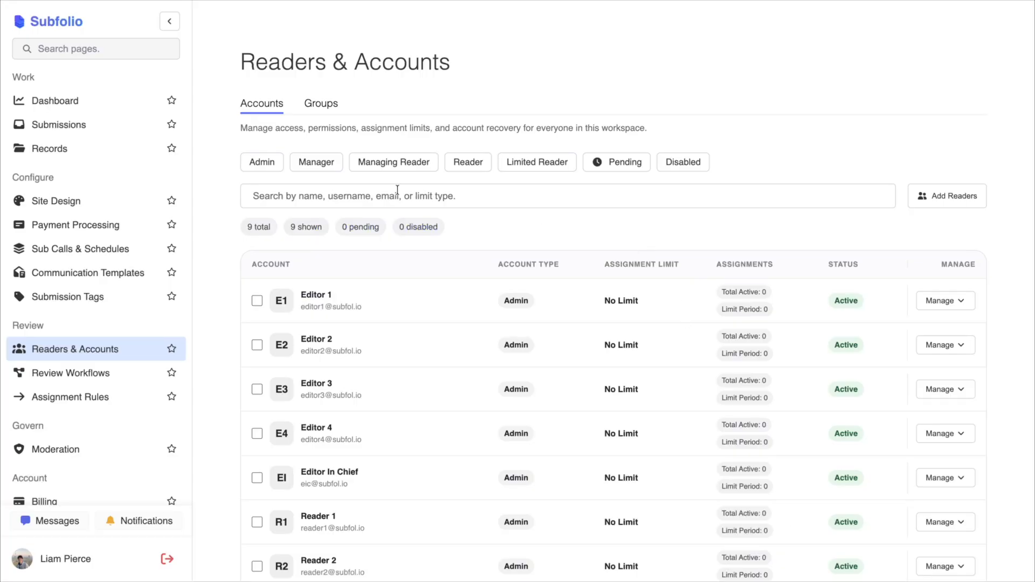
# - Look through the full list of reader and editor accounts, and view the account groups with their members
pyautogui.scroll(-2, 361, 314)
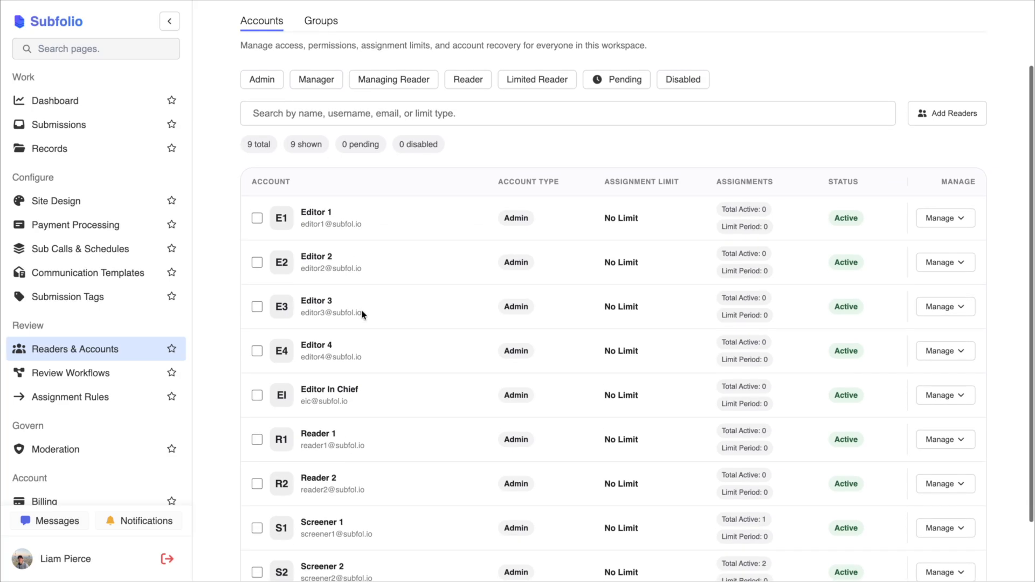
pyautogui.scroll(-1, 355, 347)
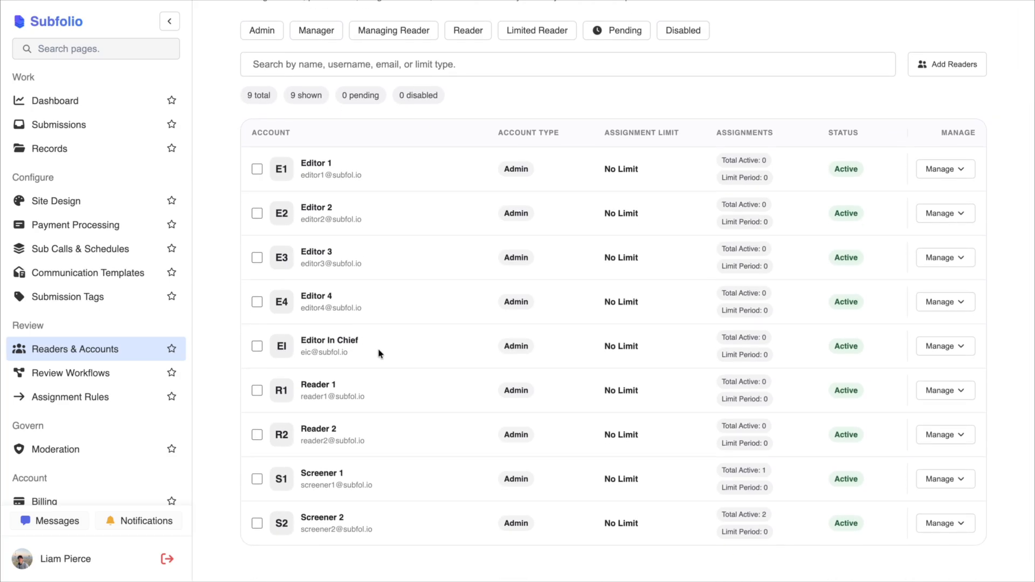
pyautogui.scroll(-1, 381, 354)
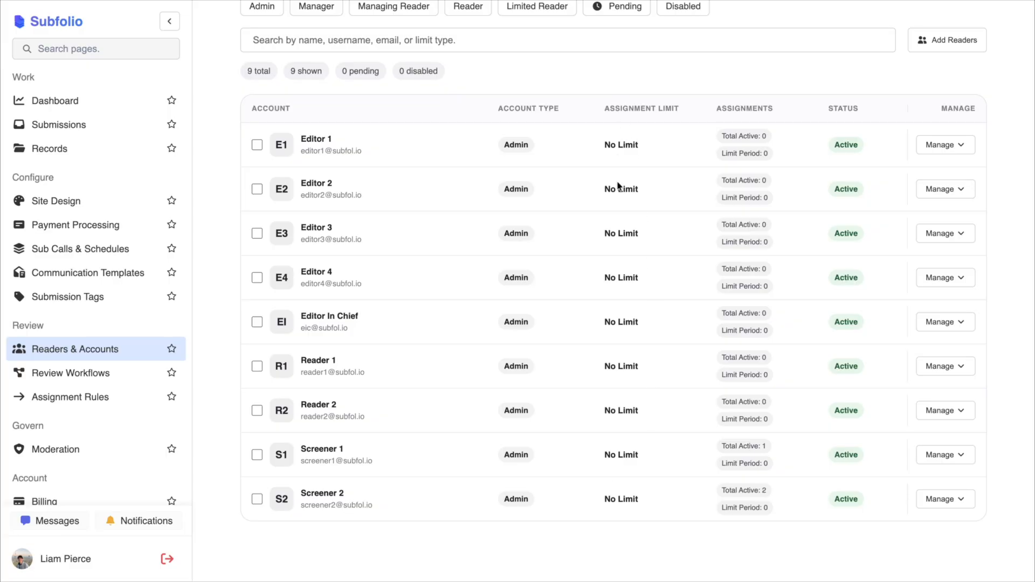
pyautogui.scroll(3, 619, 186)
pyautogui.click(307, 109)
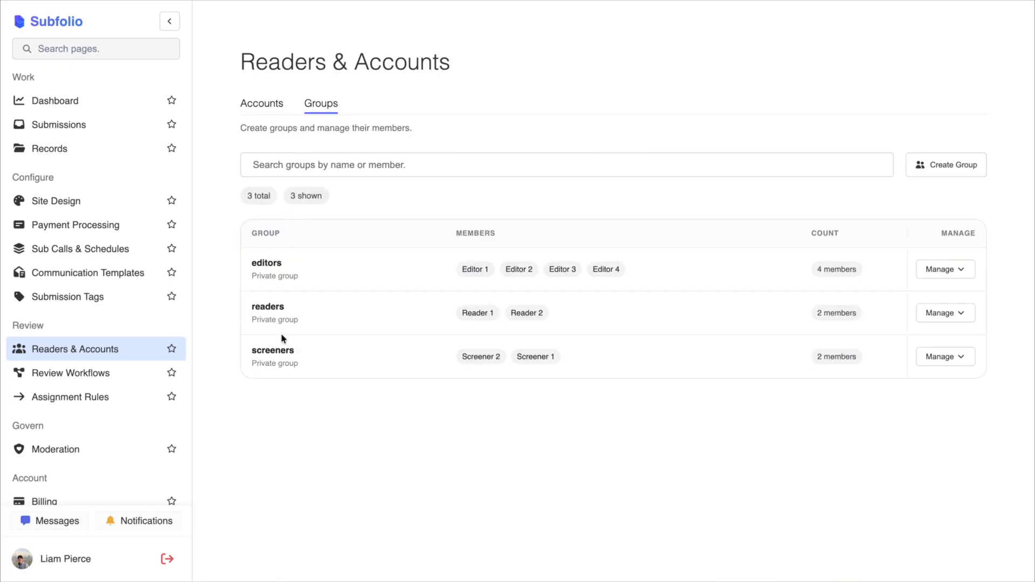
# - Open the Yes vs Reject review form for editing and inspect the option scores of its question about moving the submission forward
pyautogui.click(54, 299)
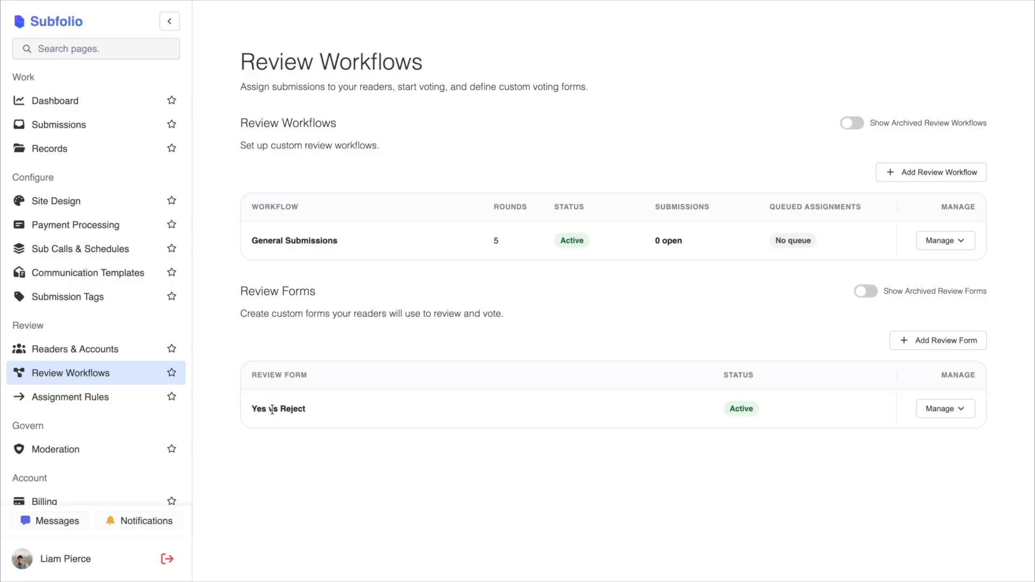
pyautogui.click(941, 412)
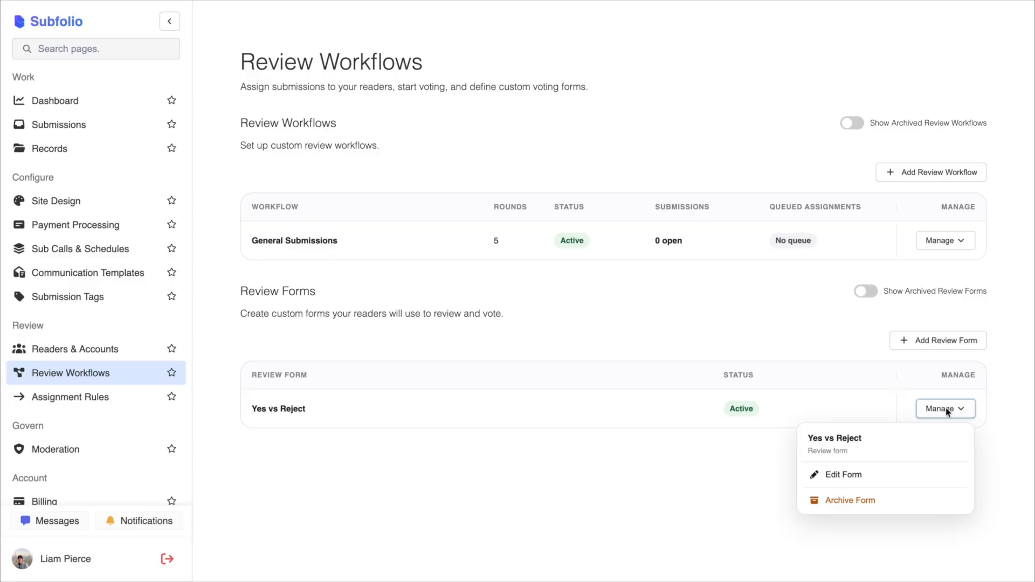
pyautogui.click(867, 479)
pyautogui.click(799, 463)
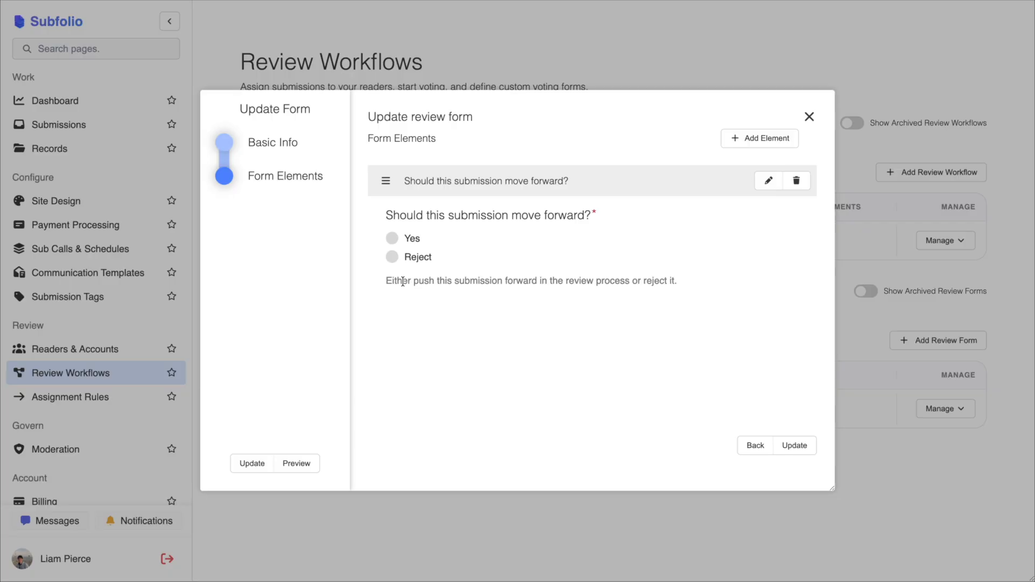
pyautogui.click(768, 180)
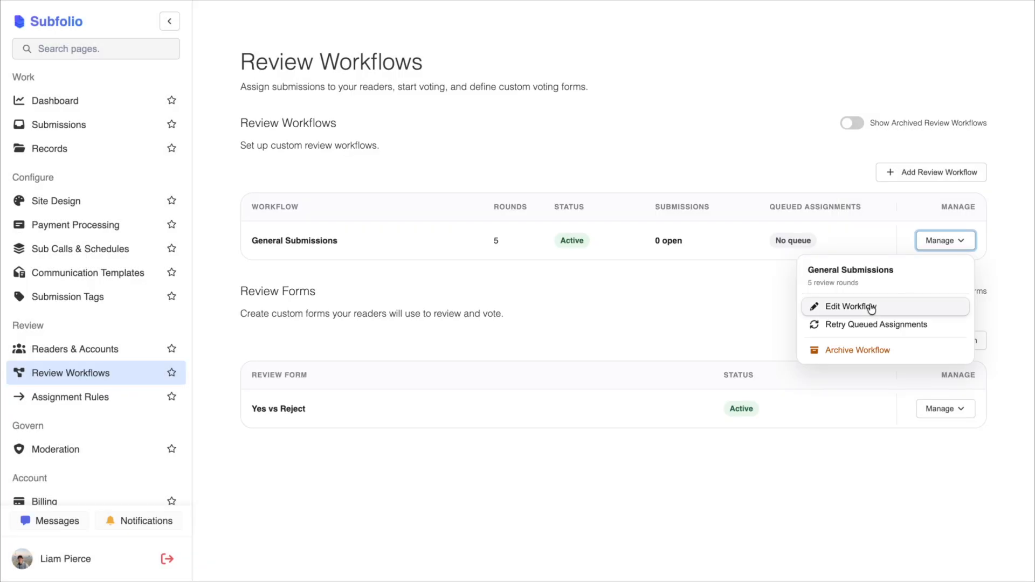
# - Open the General Submissions review workflow for editing and proceed from its basics to its review rounds
pyautogui.click(863, 305)
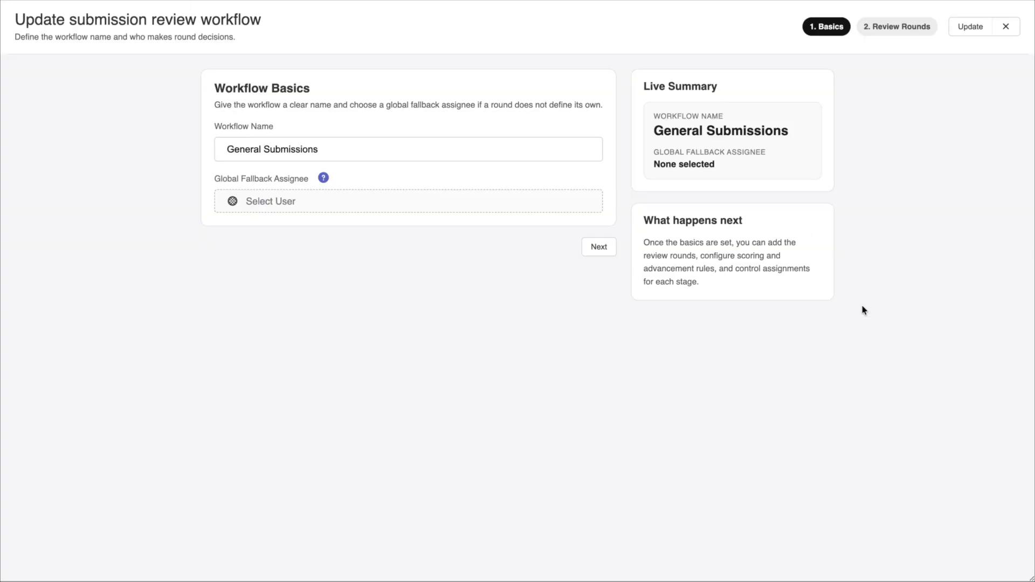
pyautogui.click(596, 248)
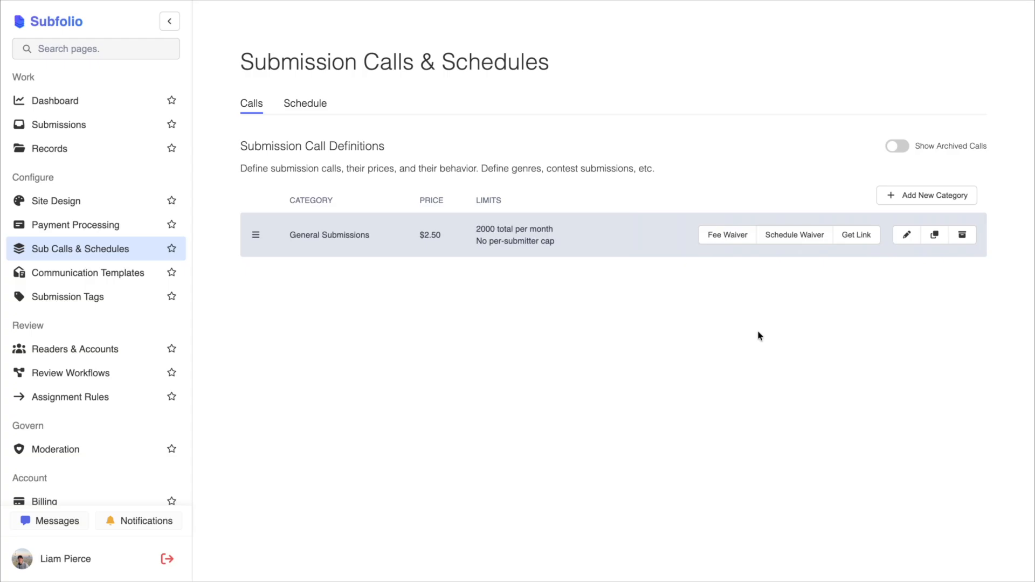
# - Generate a fee waiver for the General Submissions call and copy its URL
pyautogui.click(726, 237)
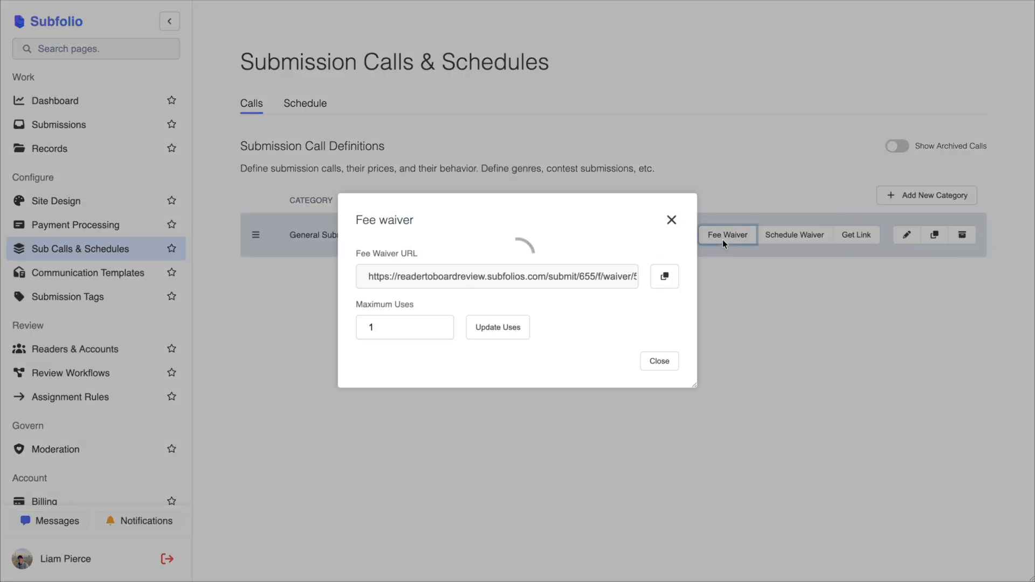
pyautogui.click(665, 277)
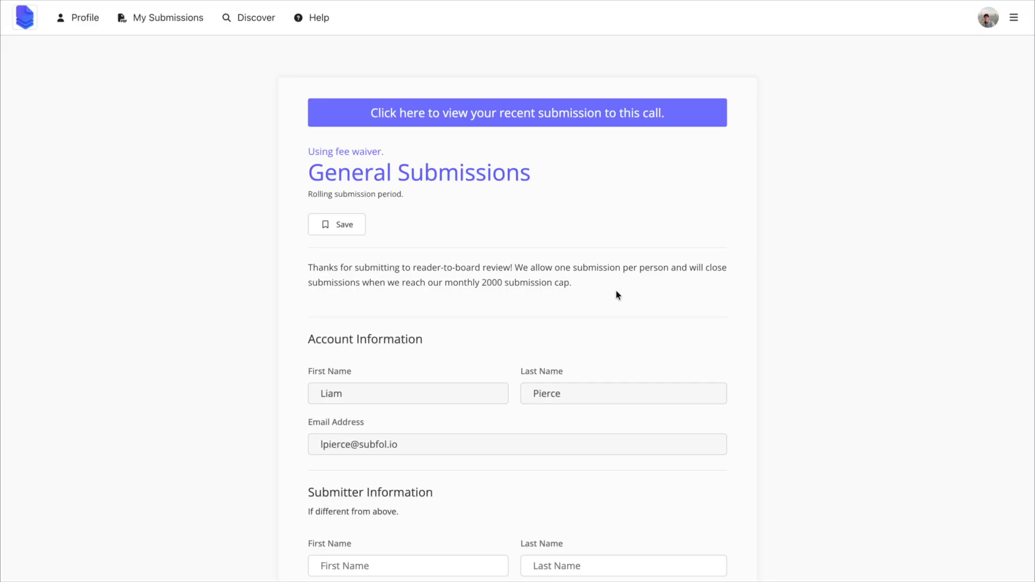
# - Check the completed General Submissions form down to the payment section with the fee waiver, and submit the poetry entry
pyautogui.scroll(-9, 618, 295)
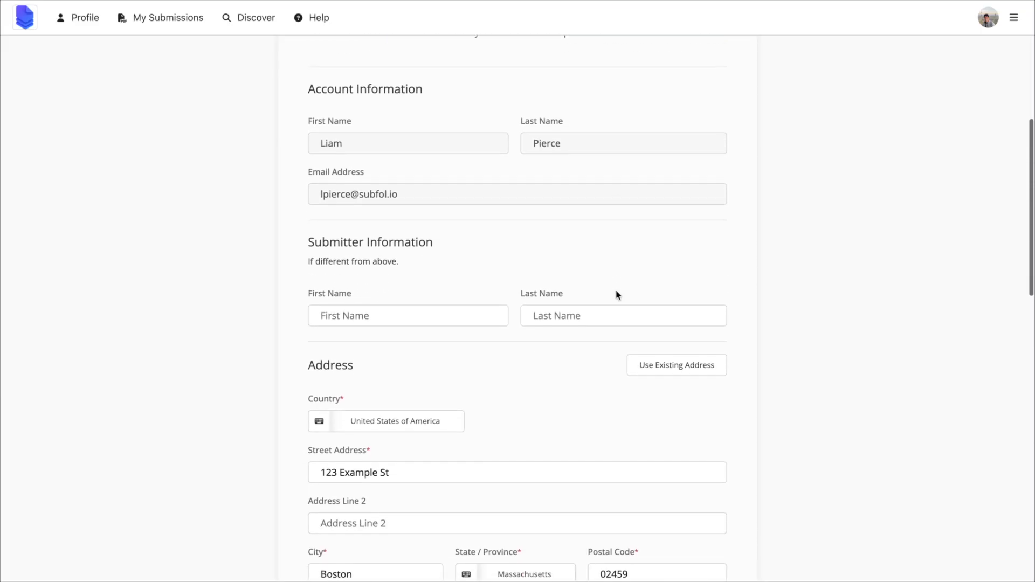
pyautogui.scroll(-9, 618, 294)
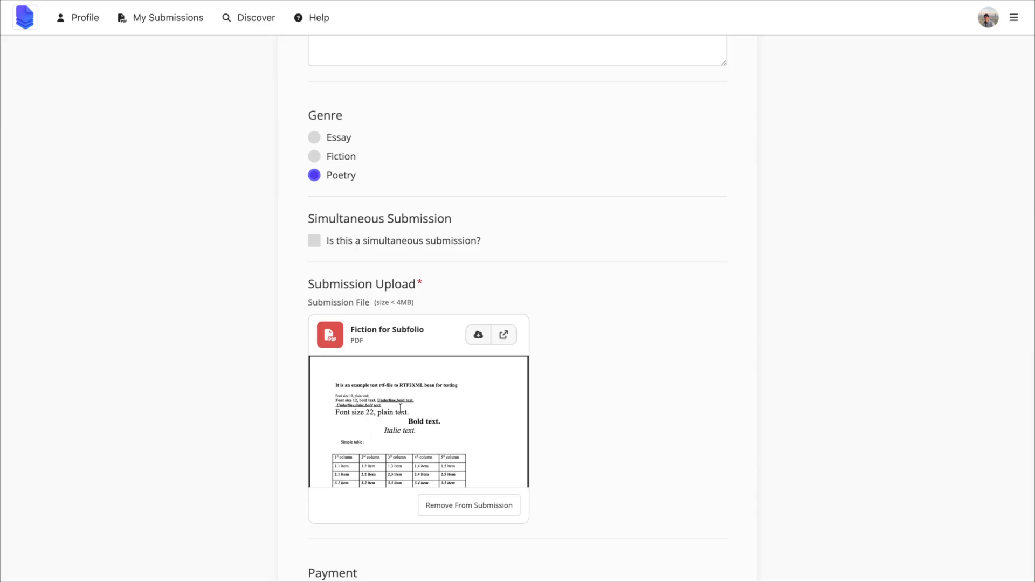
pyautogui.scroll(-5, 400, 408)
pyautogui.scroll(-3, 564, 390)
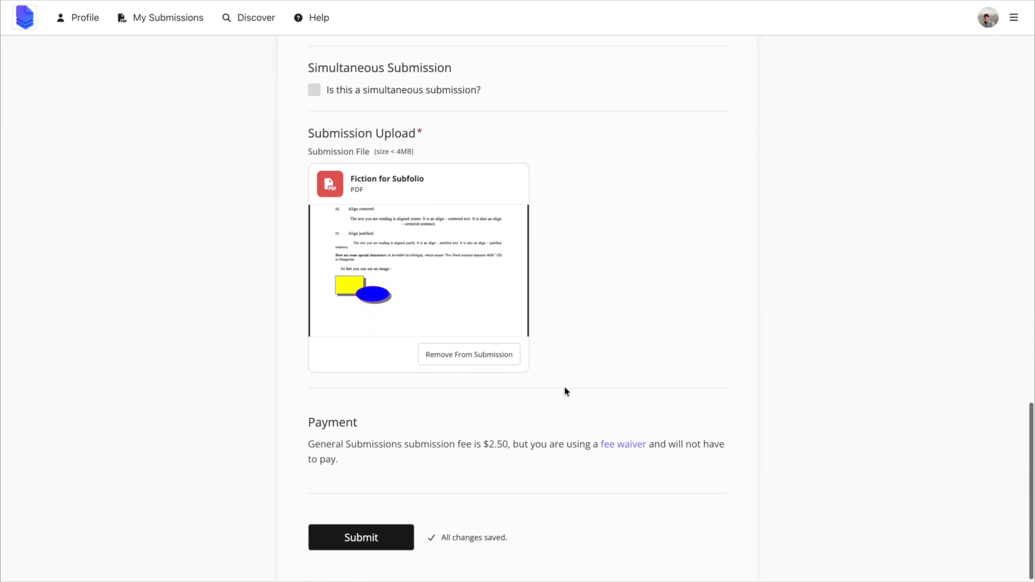
pyautogui.click(362, 540)
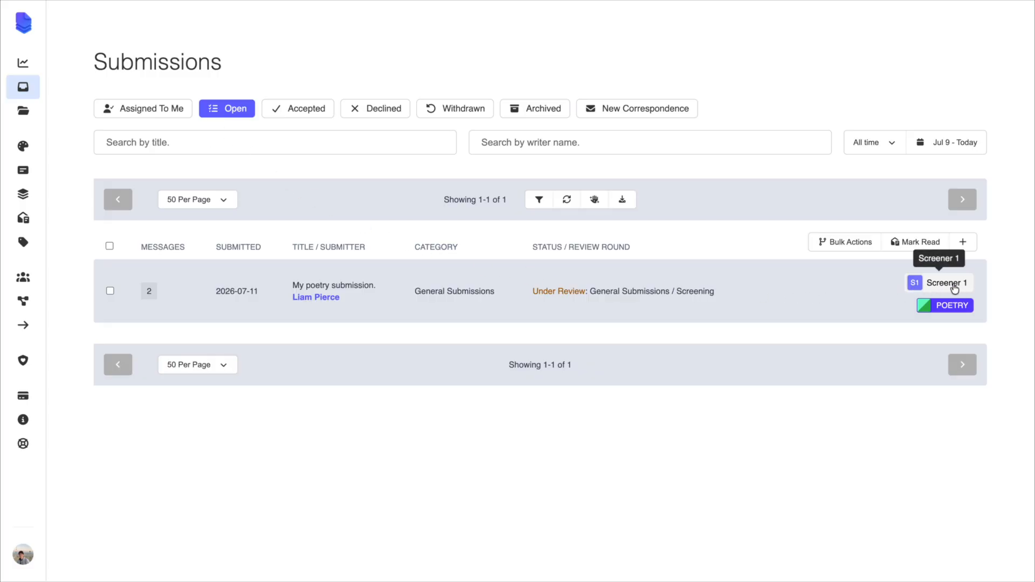
# - Open the poetry submission under review in the Screening round and view its voting details
pyautogui.click(678, 282)
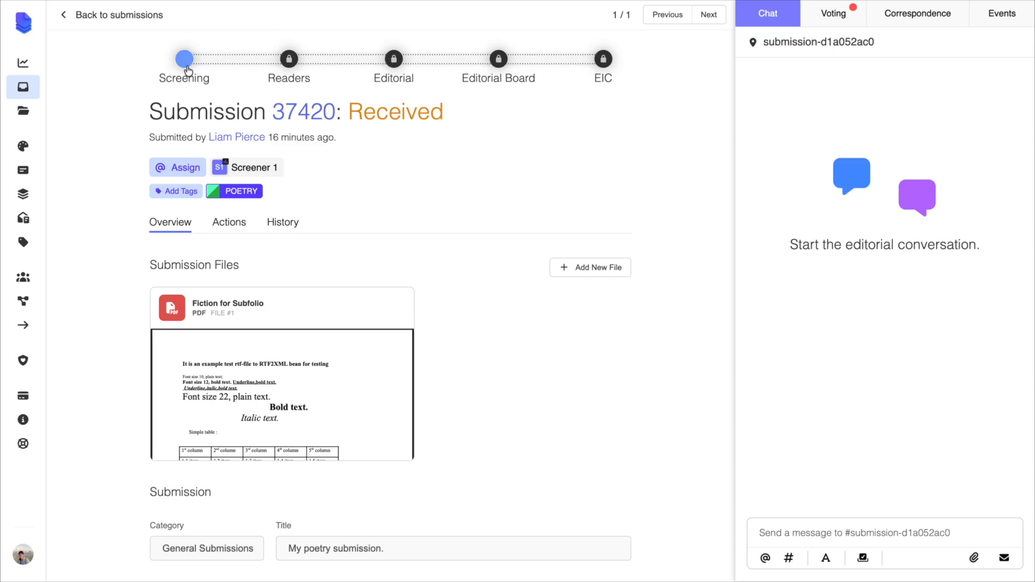
pyautogui.click(844, 23)
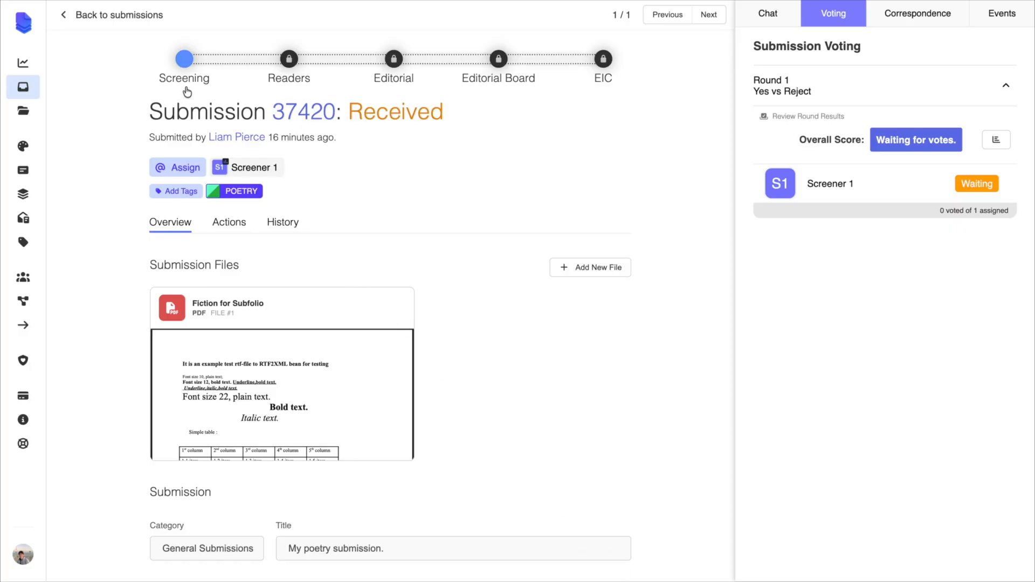
# - Reset the poetry submission's Screening round twice so that its screener is reassigned
pyautogui.click(183, 60)
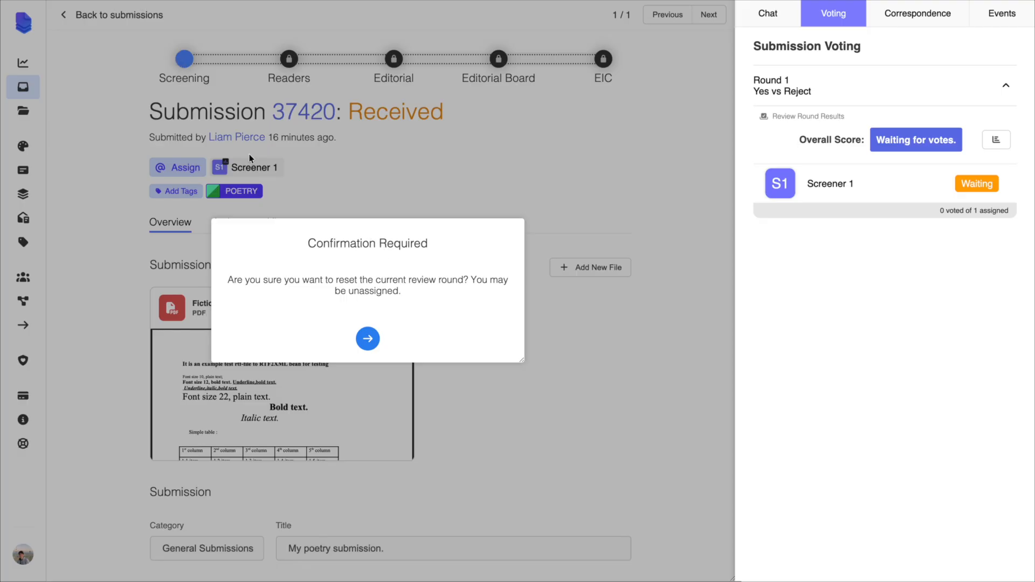
pyautogui.click(368, 339)
pyautogui.moveTo(251, 171)
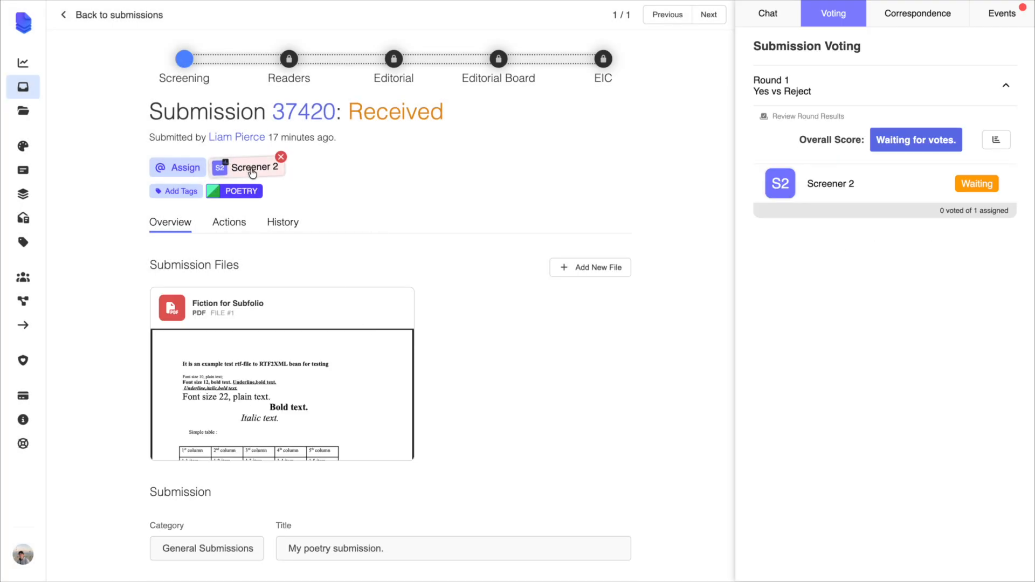
pyautogui.click(184, 59)
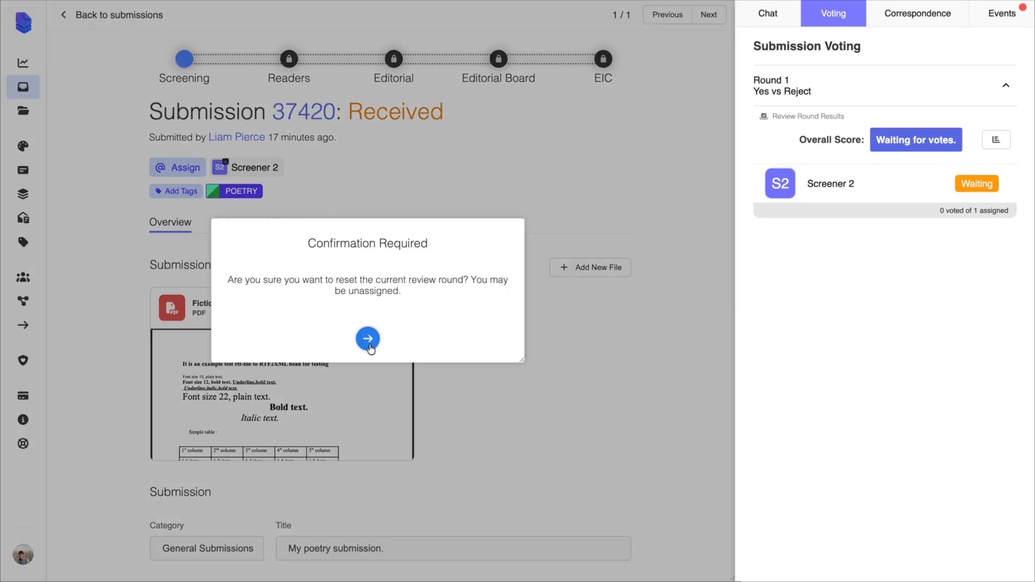
pyautogui.click(369, 344)
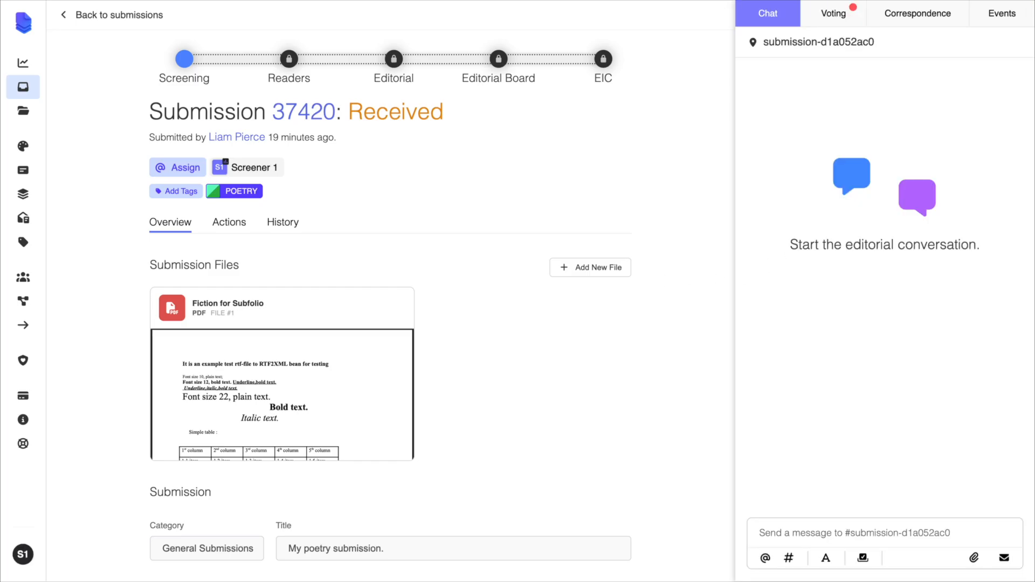
# - Open the submission's PDF as Screener 1, submit a Reject vote, and dismiss the rejection message dialog
pyautogui.click(314, 397)
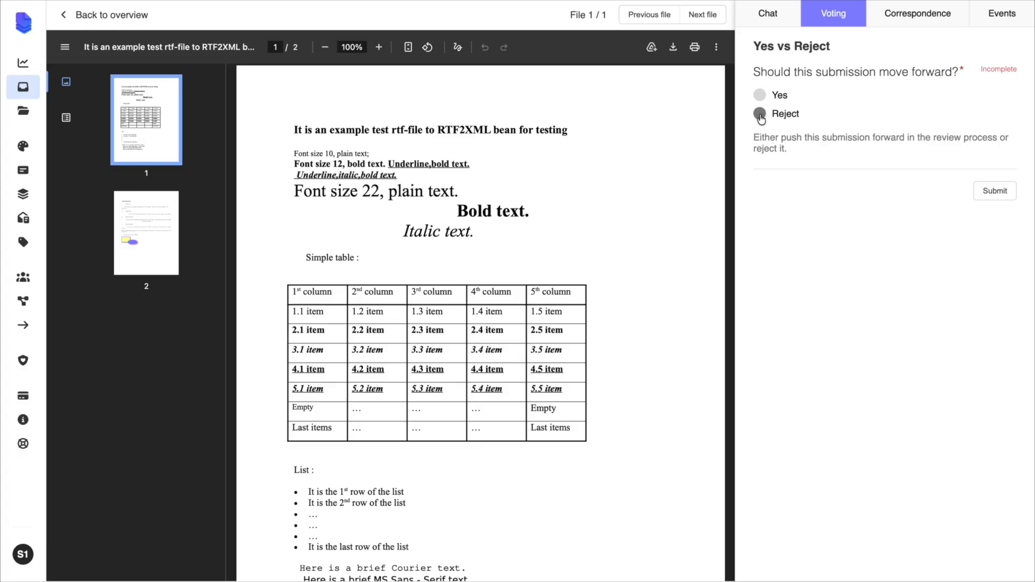
pyautogui.click(761, 95)
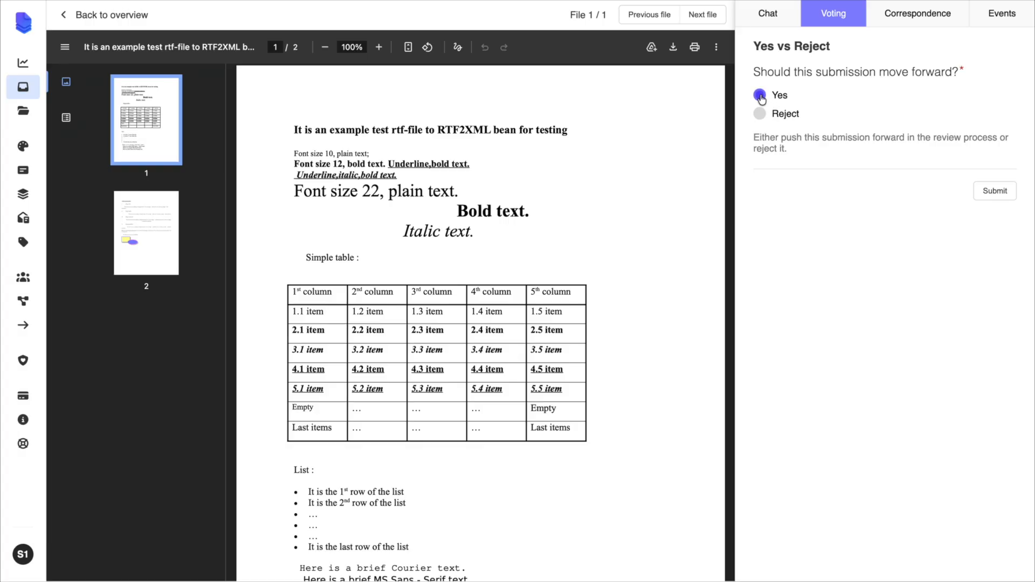
pyautogui.click(760, 113)
pyautogui.click(1002, 193)
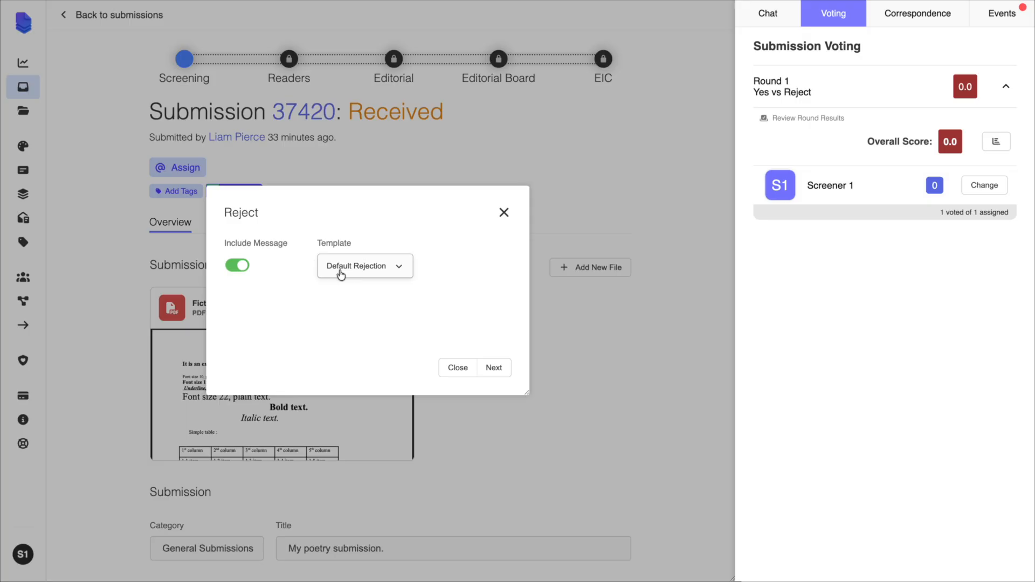
pyautogui.click(564, 235)
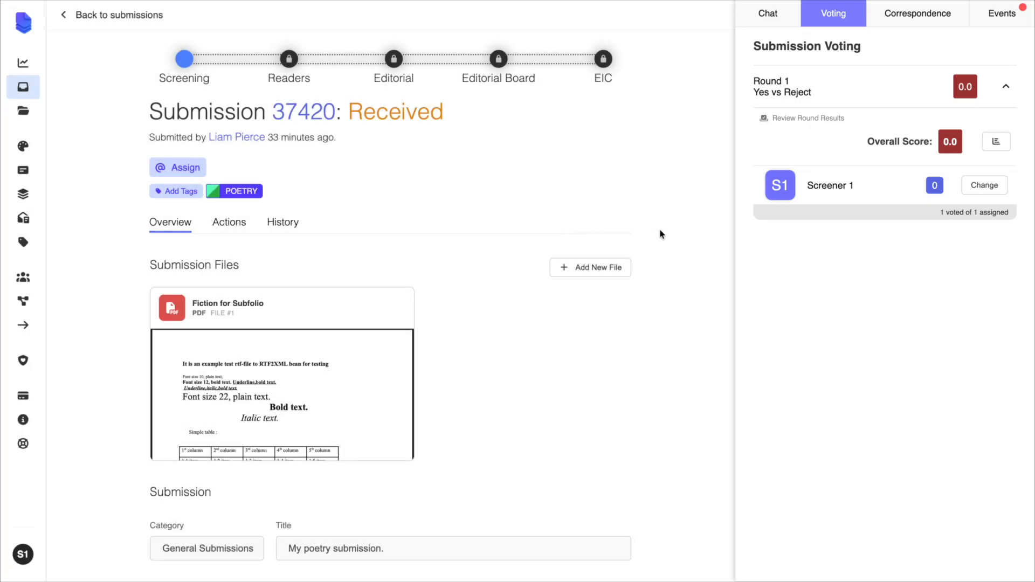
# - Change Screener 1's vote on the poetry submission to Yes and submit it
pyautogui.click(984, 186)
pyautogui.click(760, 101)
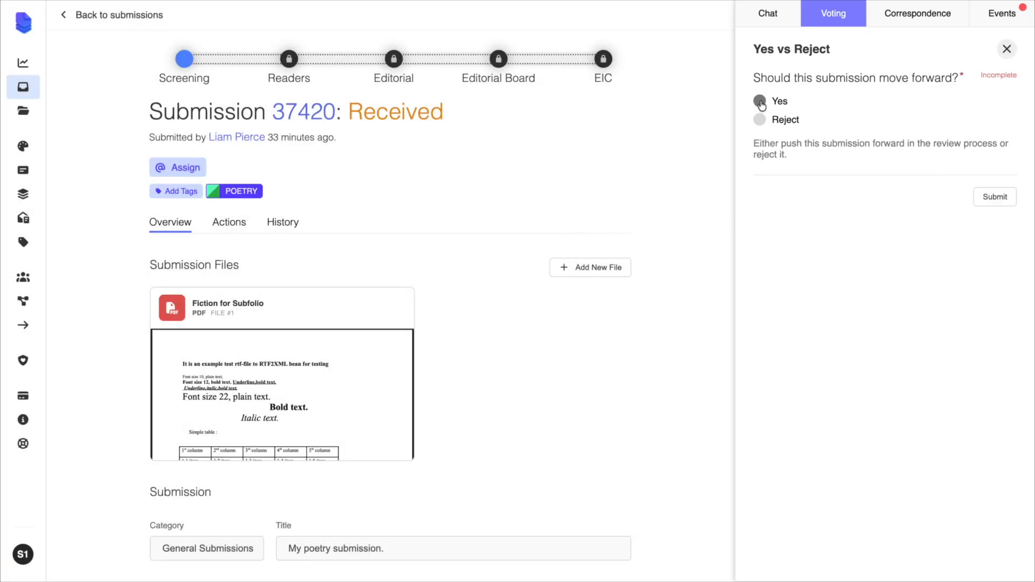
pyautogui.click(998, 200)
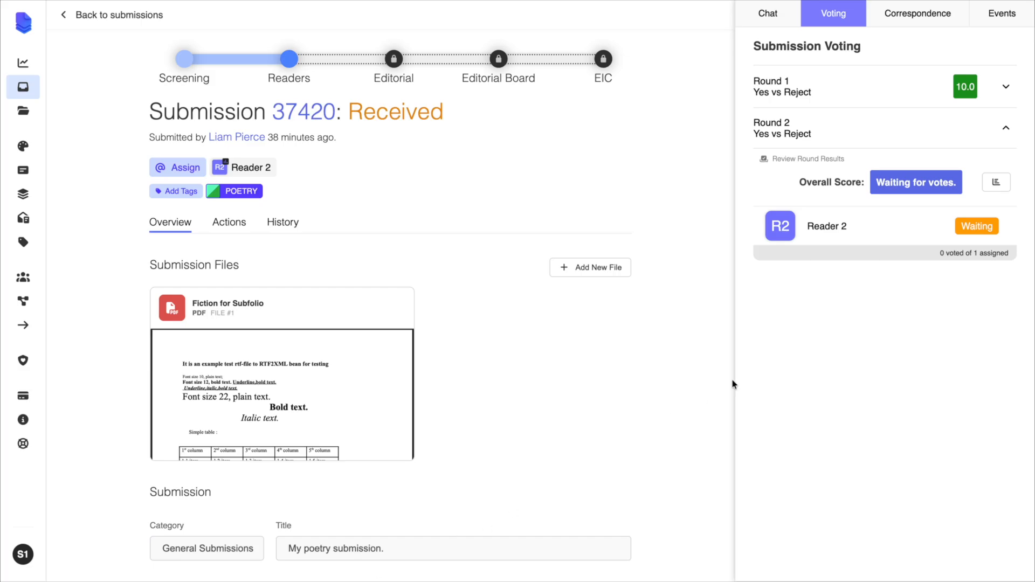
# - View Screener 1's submitted answer in the Round 1 voting results, then return to the submissions list
pyautogui.click(1006, 87)
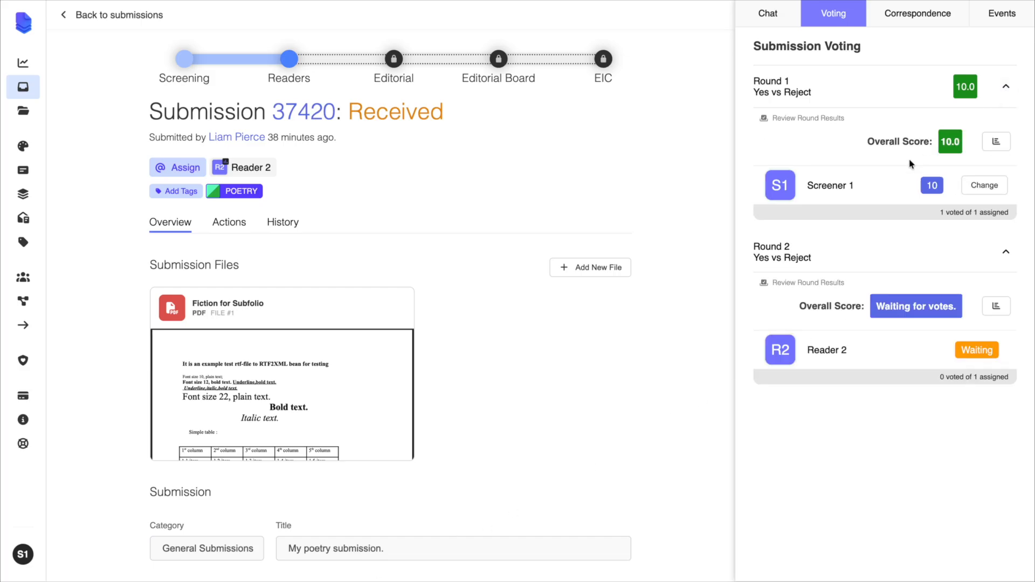
pyautogui.click(881, 186)
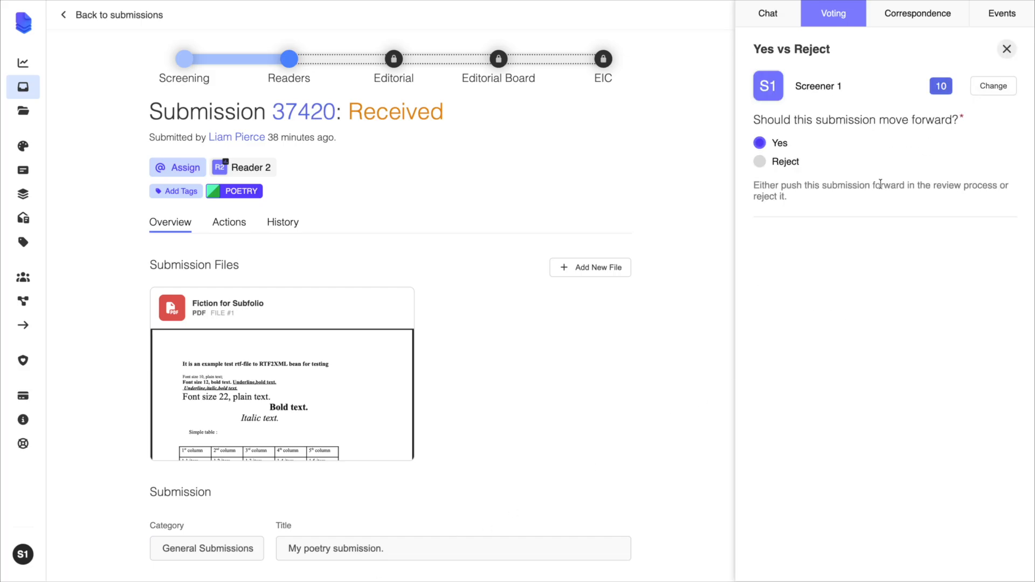
pyautogui.click(1007, 48)
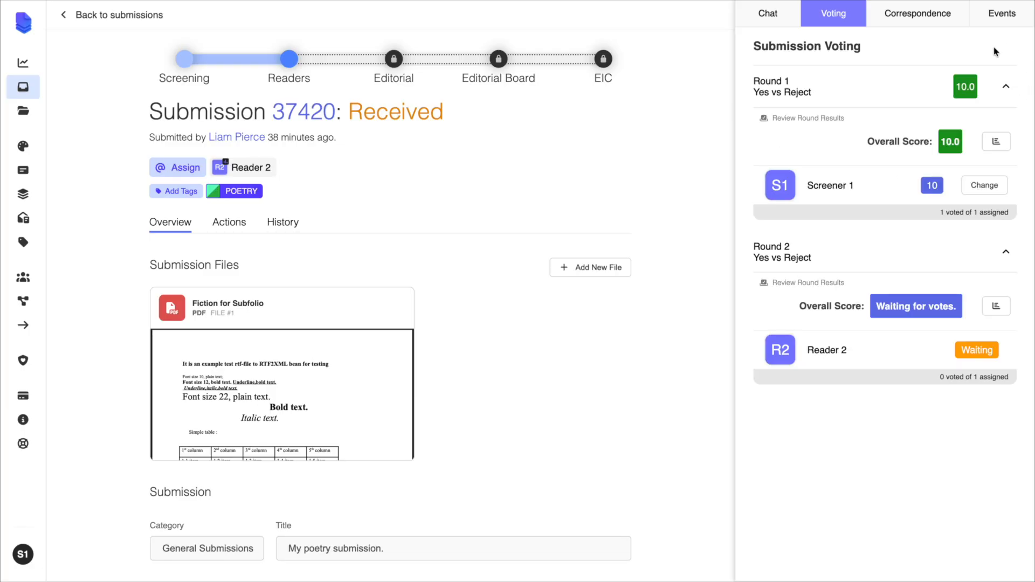
pyautogui.click(114, 17)
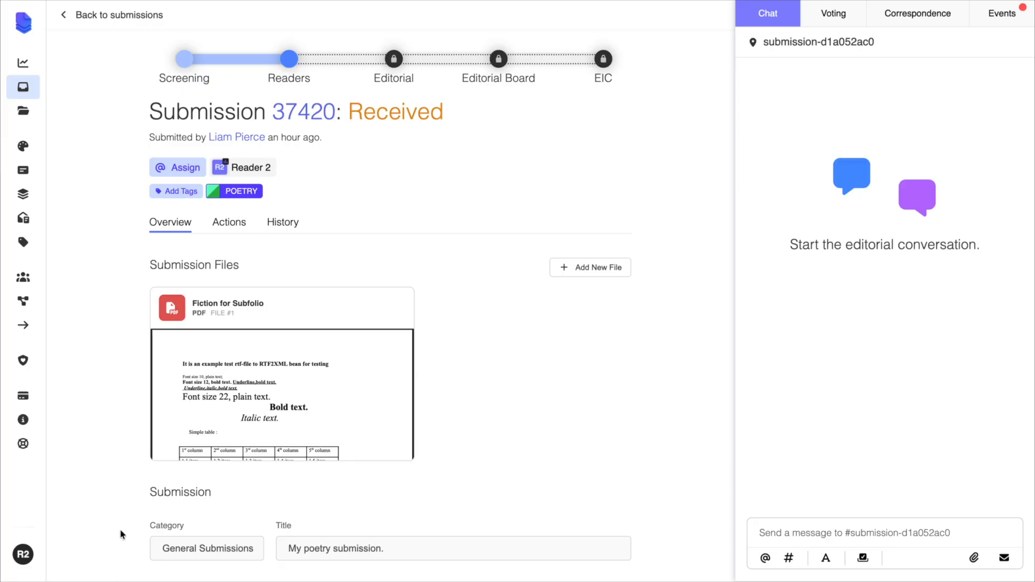
# - Open the submission's PDF as Reader 2, submit a Yes vote, and check the editor assigned in the Editorial round
pyautogui.click(205, 420)
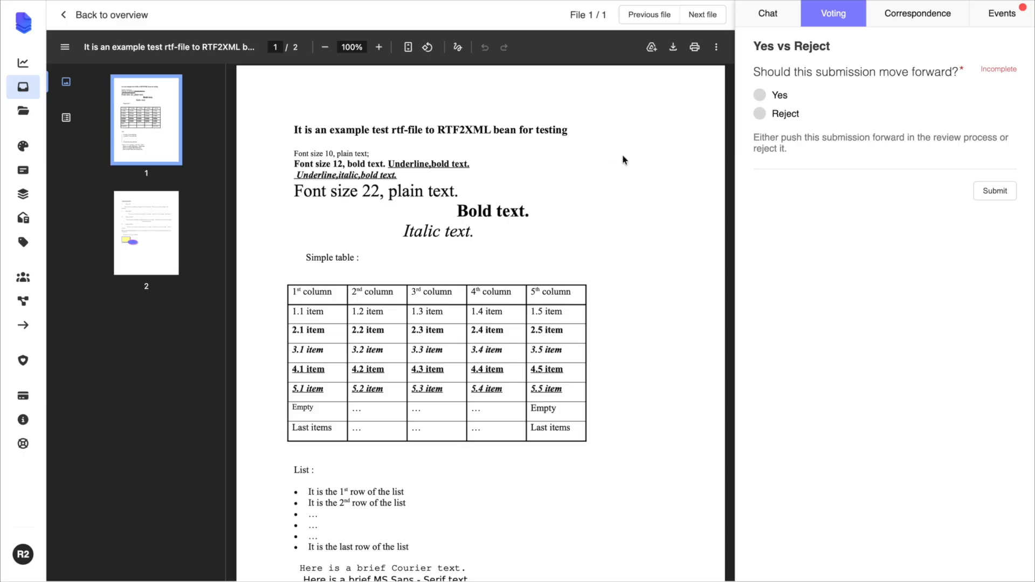
pyautogui.click(759, 96)
pyautogui.click(994, 193)
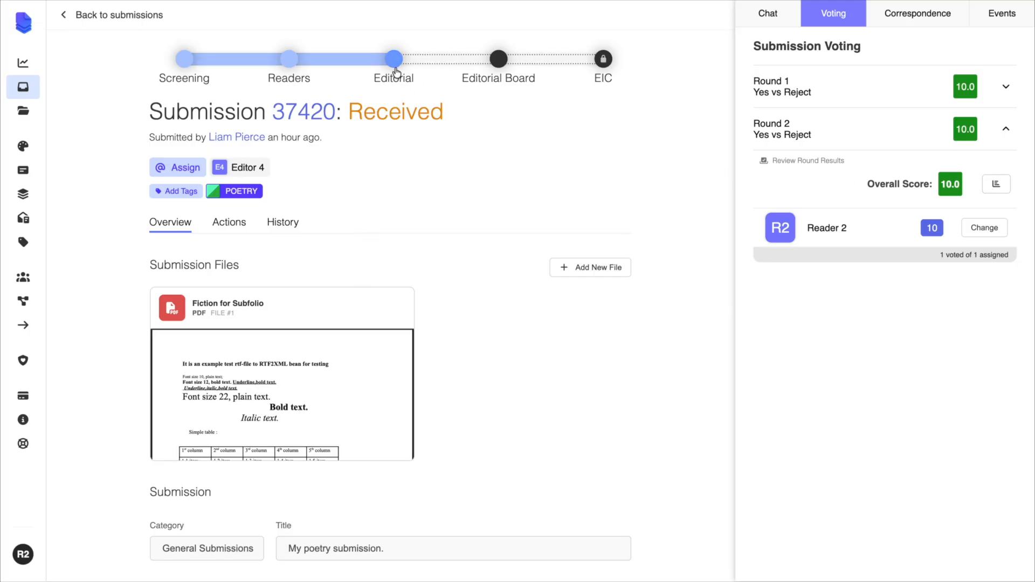
pyautogui.moveTo(256, 167)
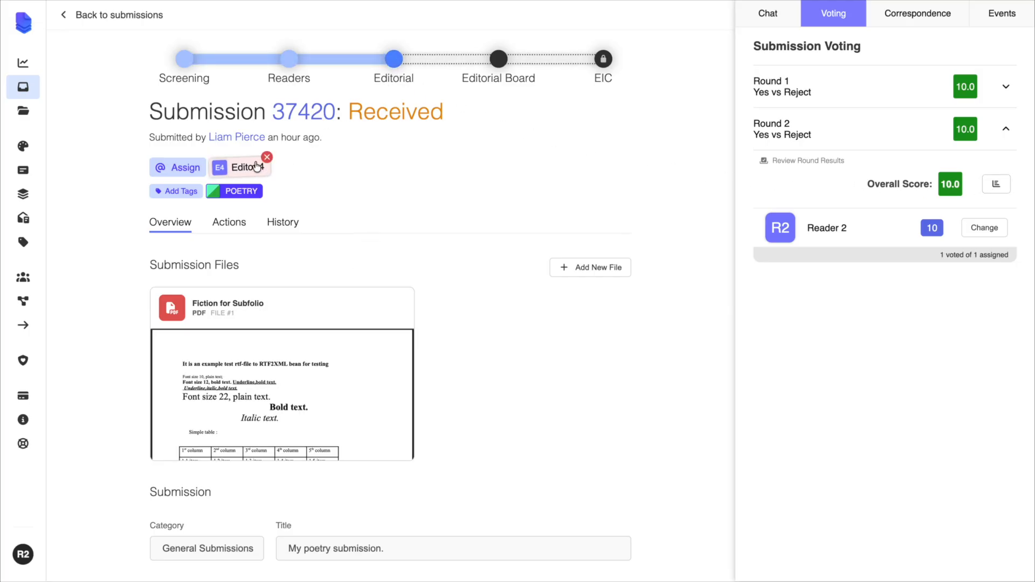
# - Return the submission to a reset Readers round and submit a Reject vote as Reader 2
pyautogui.click(289, 59)
pyautogui.click(366, 338)
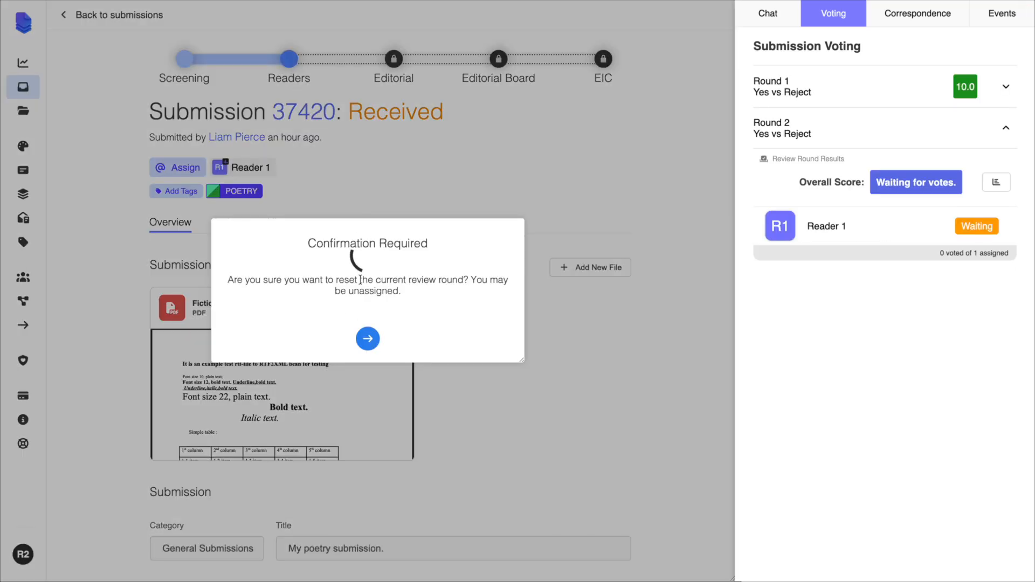
pyautogui.click(369, 338)
pyautogui.click(760, 113)
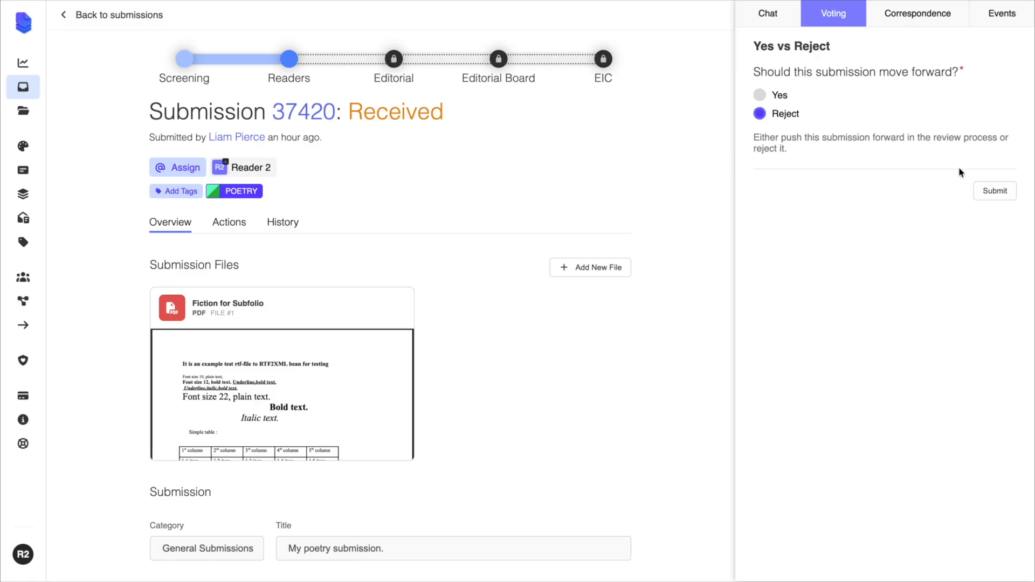
pyautogui.click(992, 191)
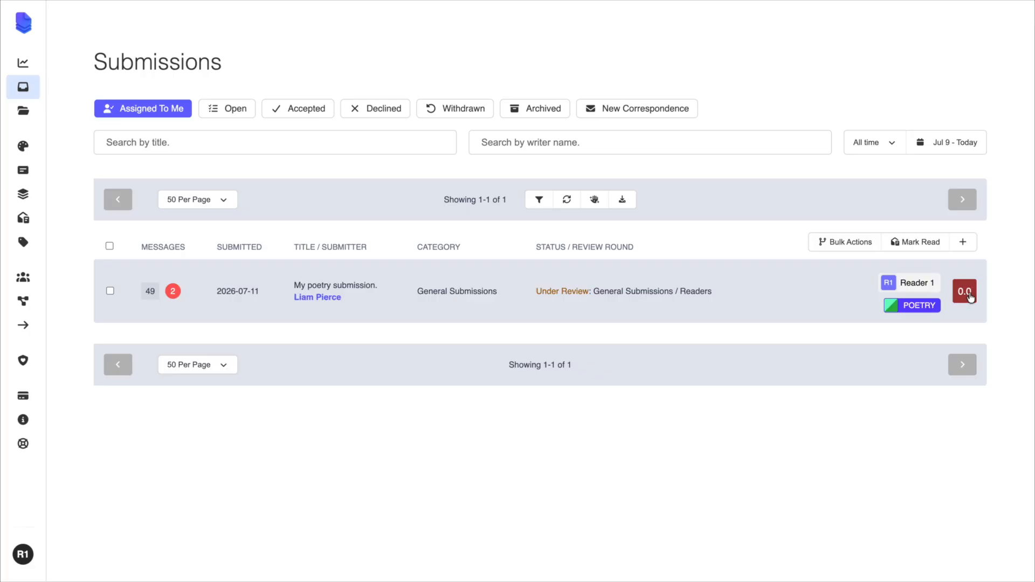
# - Open the poetry submission and its PDF as Reader 1, and submit a Reject vote
pyautogui.click(809, 287)
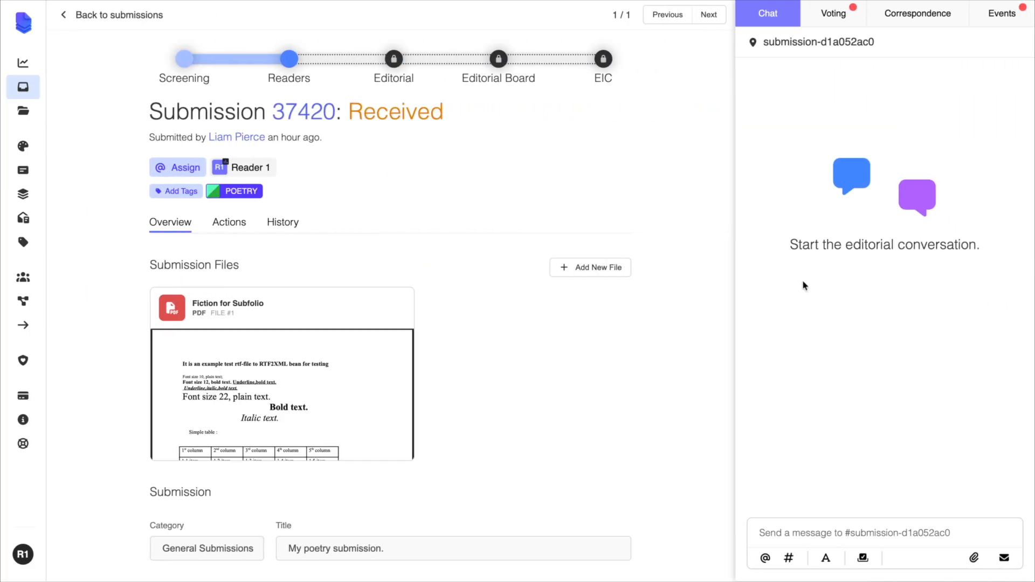
pyautogui.click(300, 398)
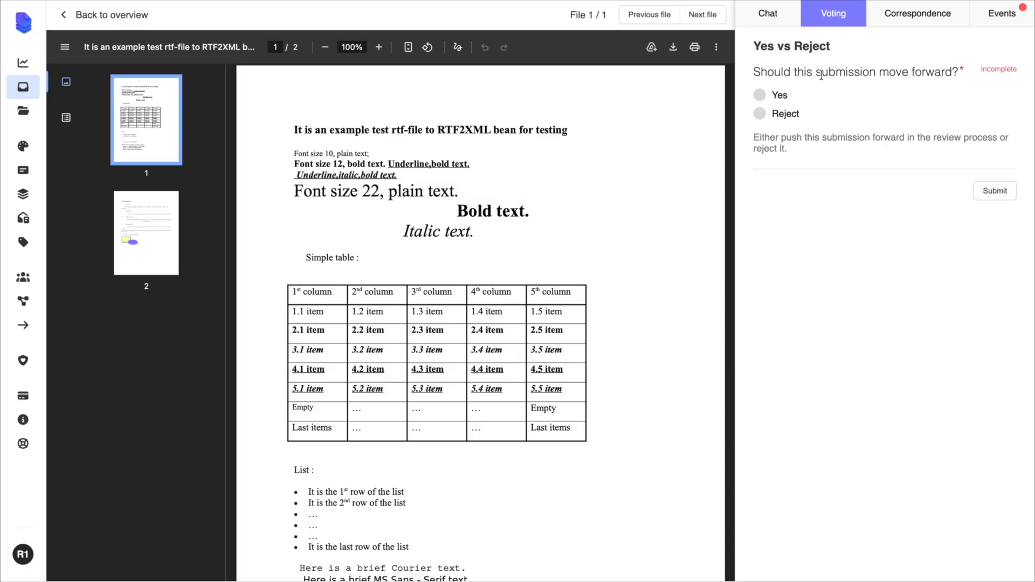
pyautogui.click(760, 114)
pyautogui.click(997, 190)
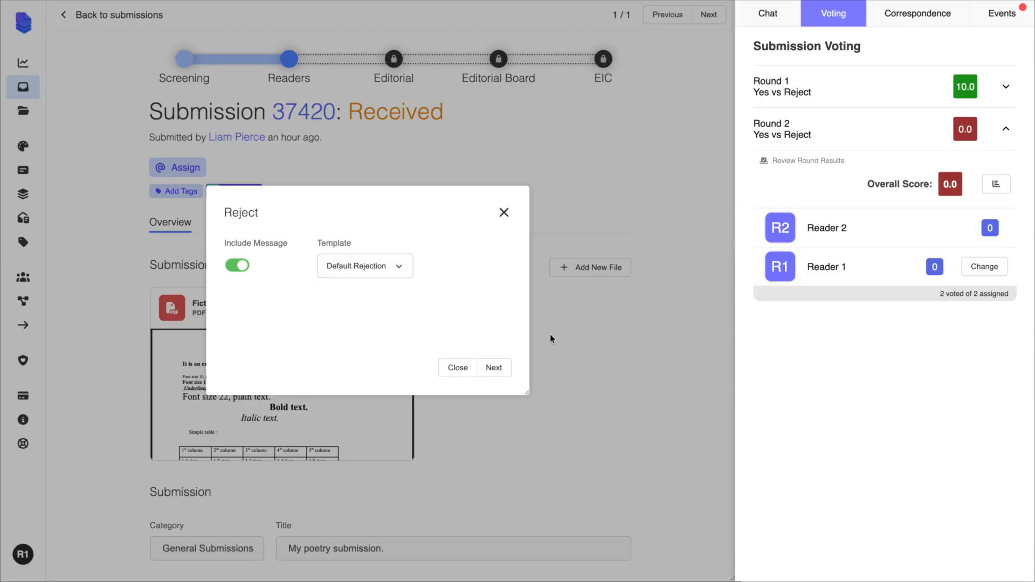
# - Preview the Default Rejection message to the submitter and close it without sending
pyautogui.click(491, 370)
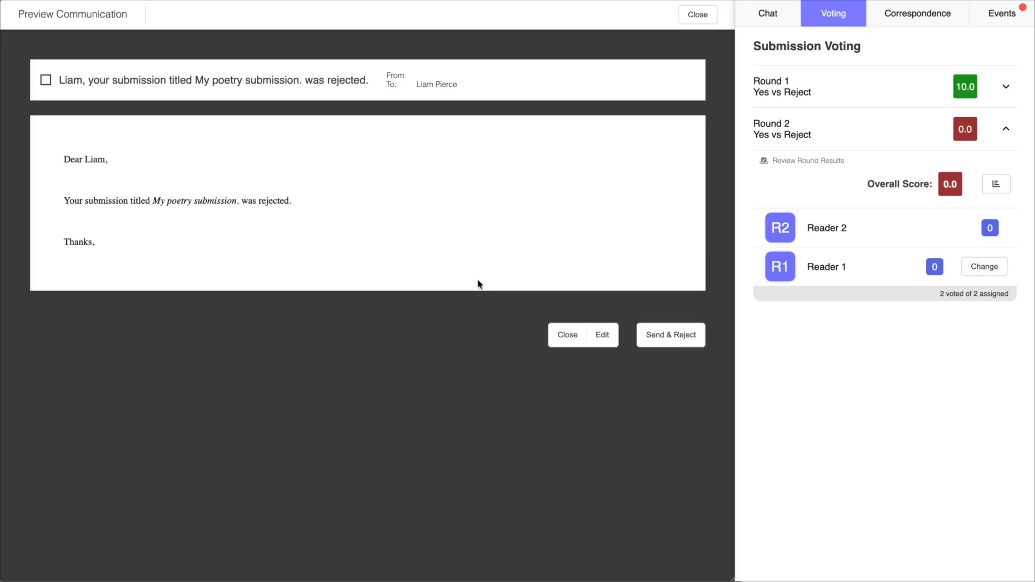
pyautogui.click(558, 333)
pyautogui.click(564, 334)
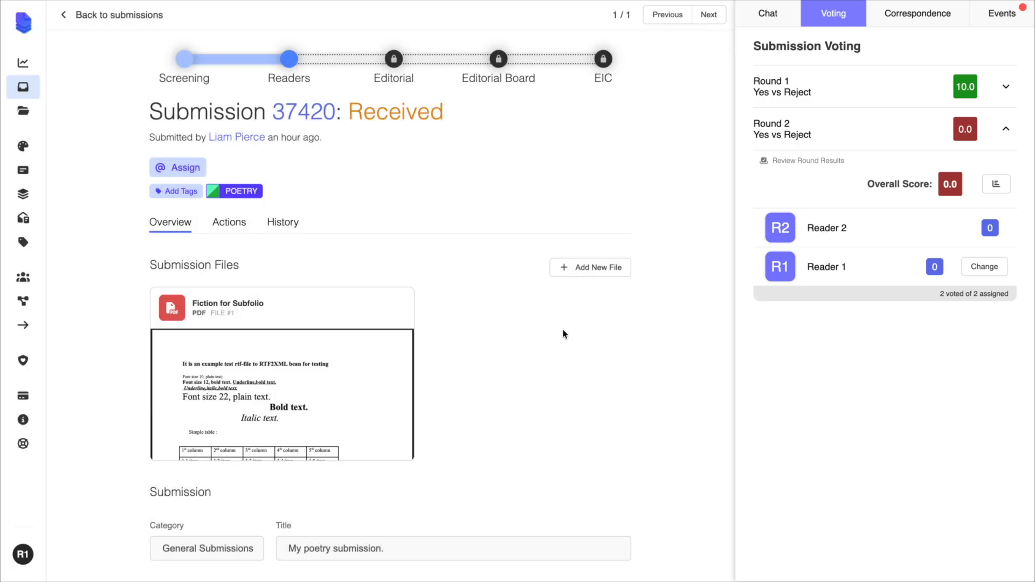
# - Change Reader 1's vote to Yes, submit it, and refresh the list of submissions assigned to that reader
pyautogui.click(984, 266)
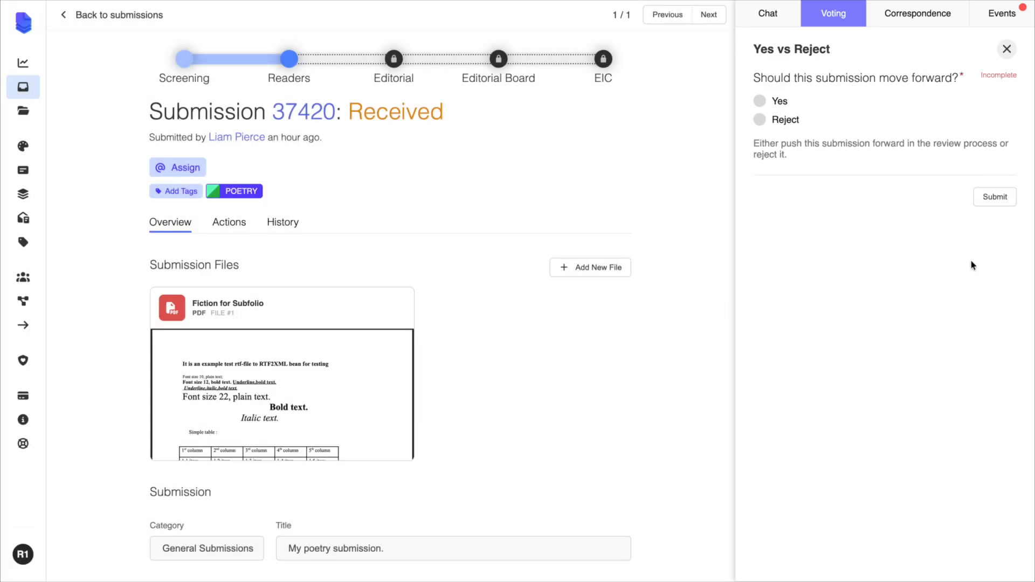
pyautogui.click(789, 107)
pyautogui.click(1009, 201)
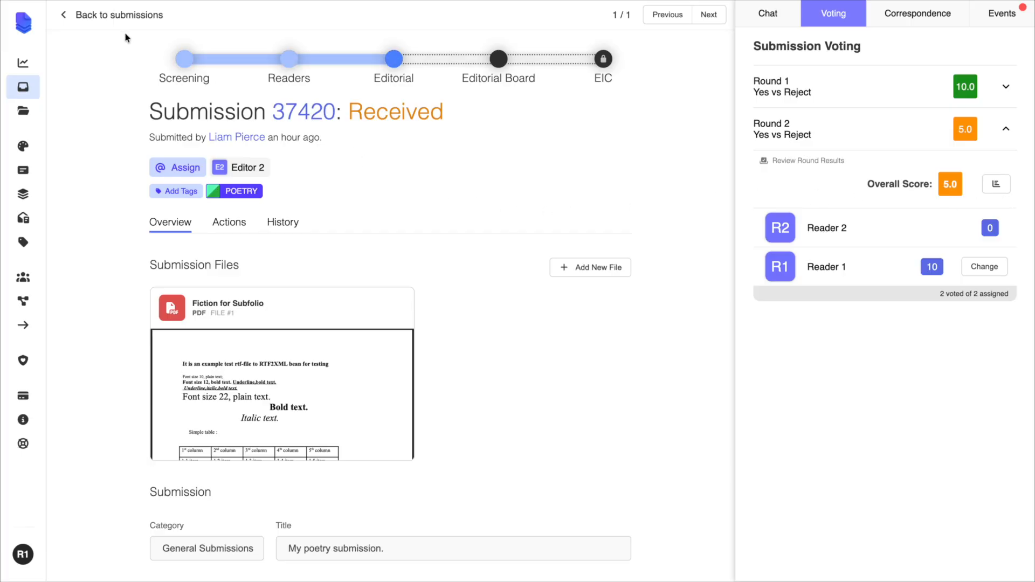
pyautogui.click(111, 18)
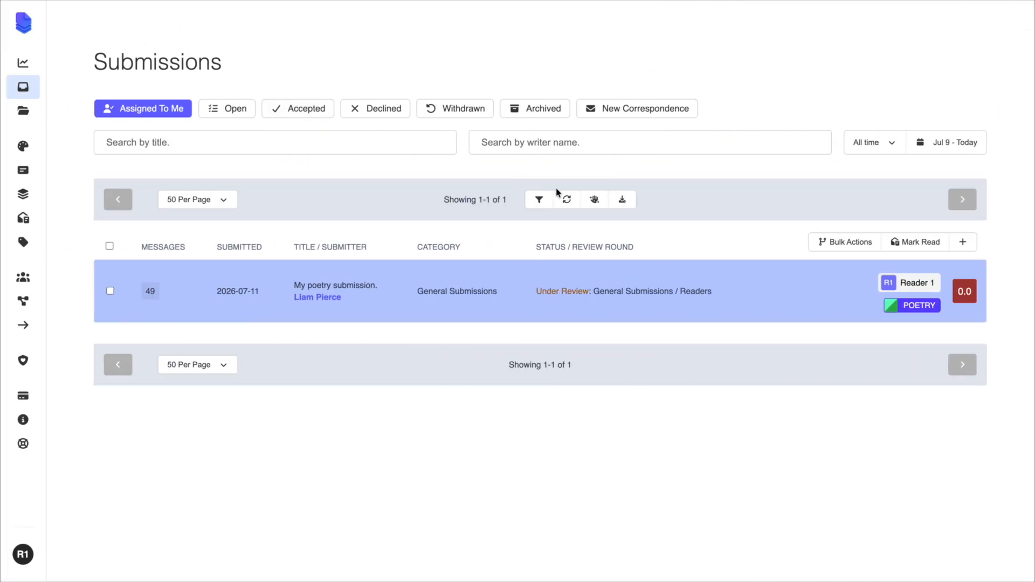
pyautogui.click(566, 200)
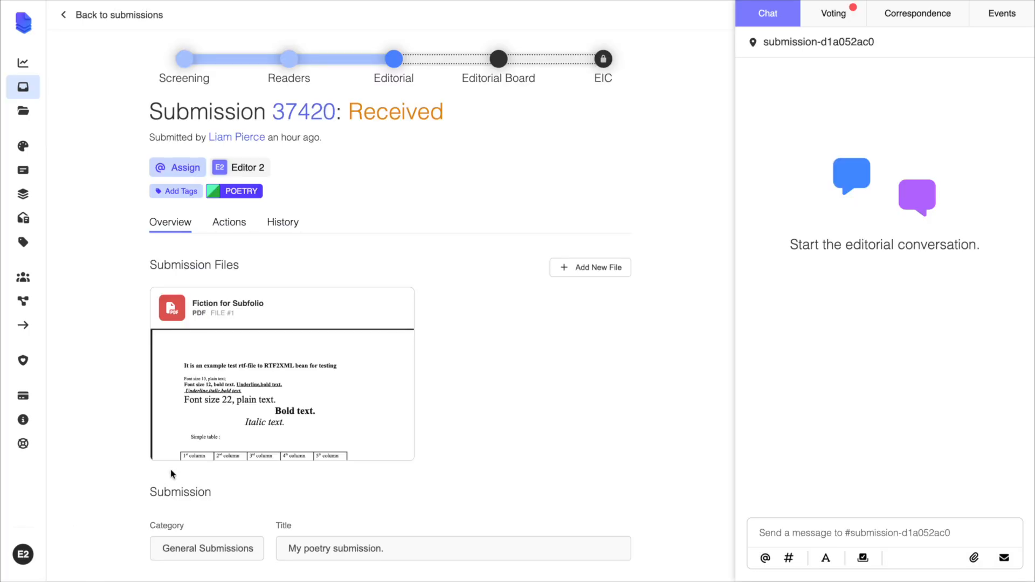
# - Examine the submission's PDF and reader votes as Editor 2, and look at the assignment options on the overview
pyautogui.click(289, 418)
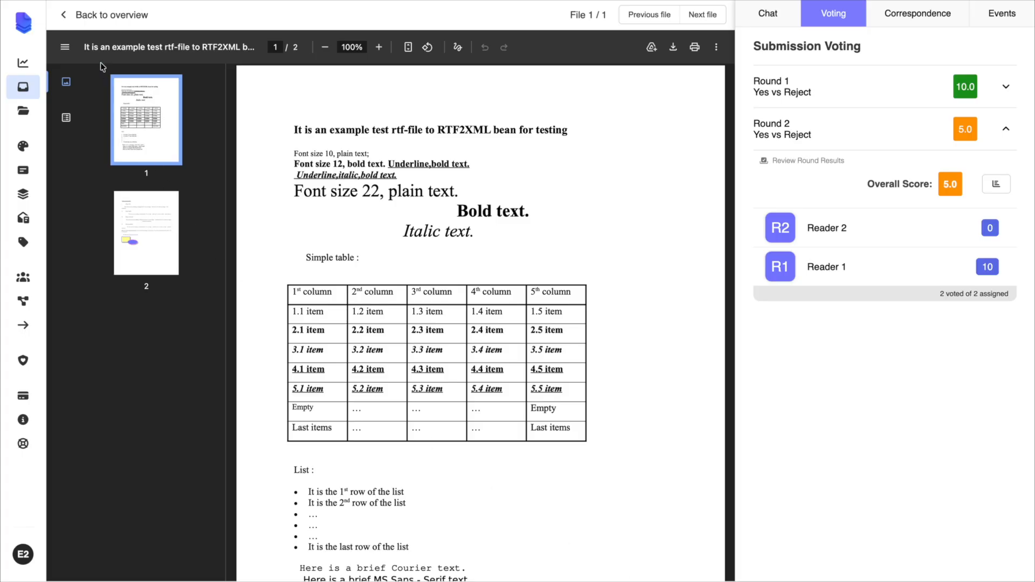
pyautogui.click(83, 16)
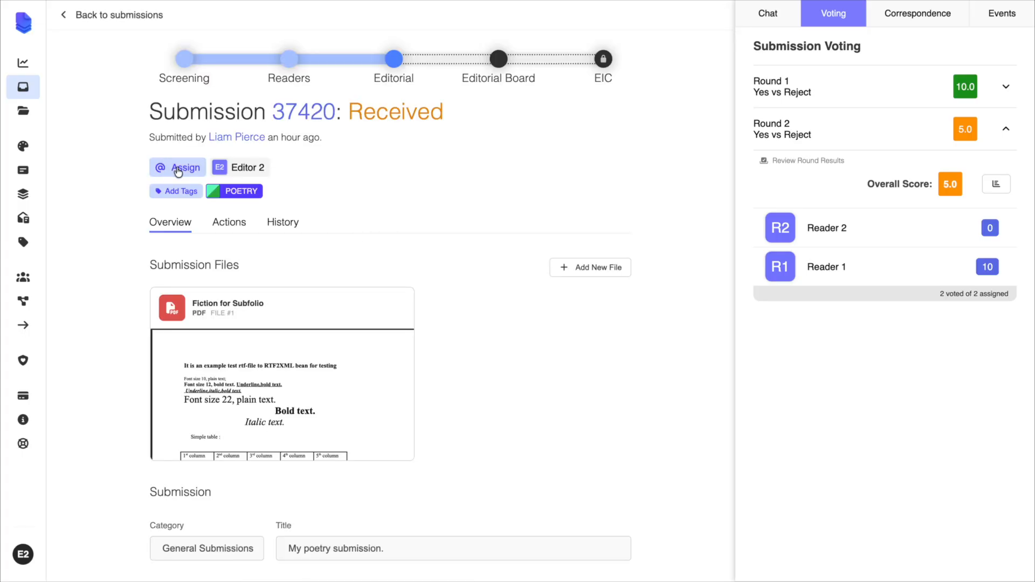
pyautogui.click(178, 170)
pyautogui.click(543, 118)
# - Write "This piece is great!" in the submission's editorial chat and open the correspondence with the submitter
pyautogui.click(763, 21)
pyautogui.click(803, 533)
pyautogui.write('This piece is great!')
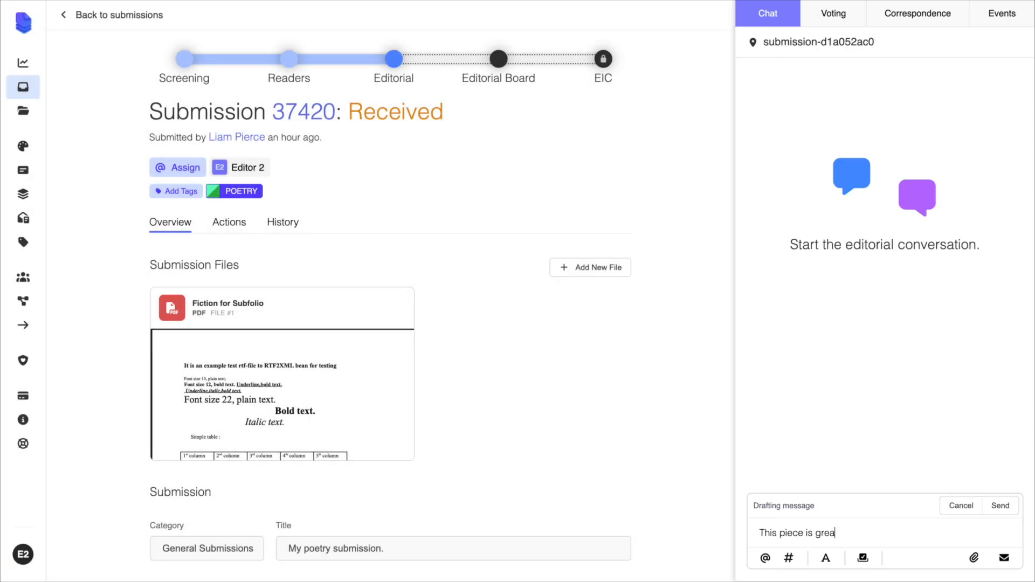
pyautogui.click(918, 21)
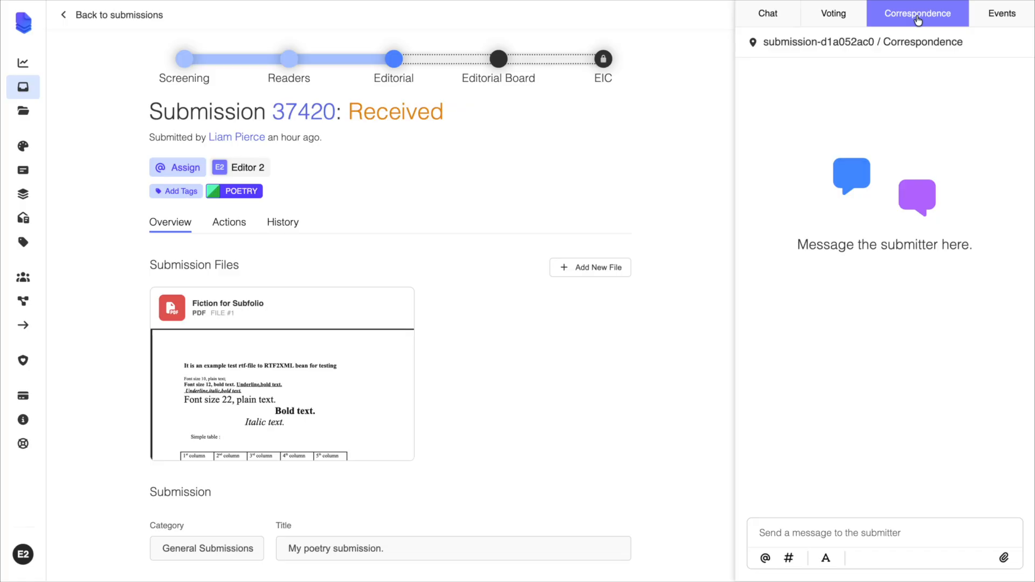
# - Move the poetry submission to the Editorial Board review round and confirm the change
pyautogui.click(499, 60)
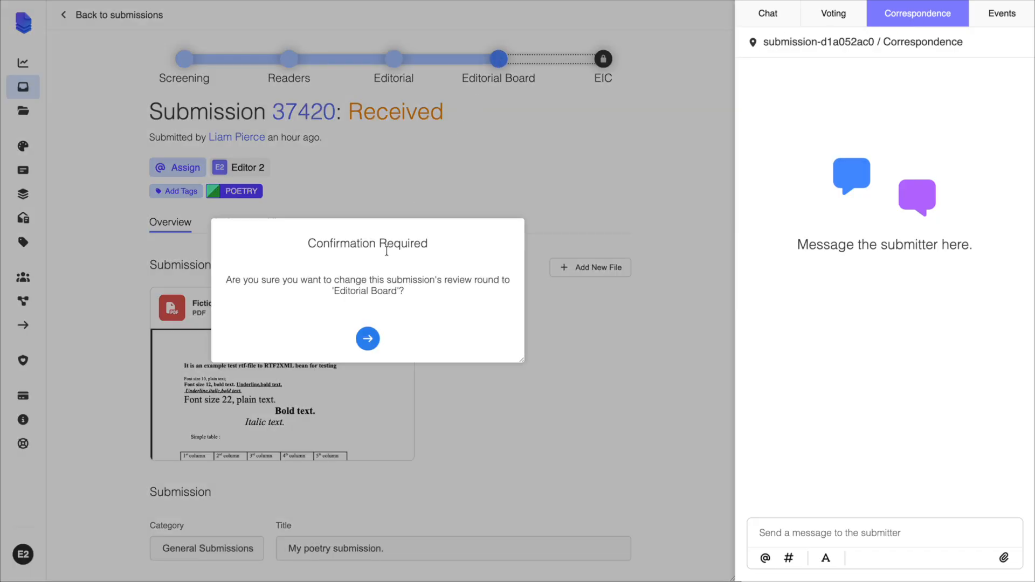
pyautogui.click(367, 337)
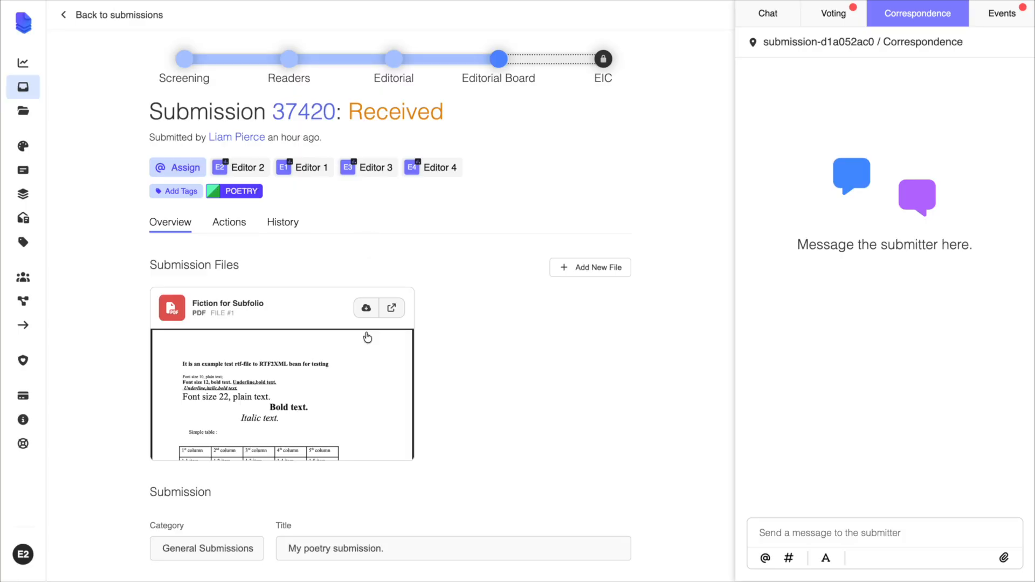
# - Submit a Yes vote on the poetry submission as Editor 2 in the Editorial Board round
pyautogui.moveTo(422, 171)
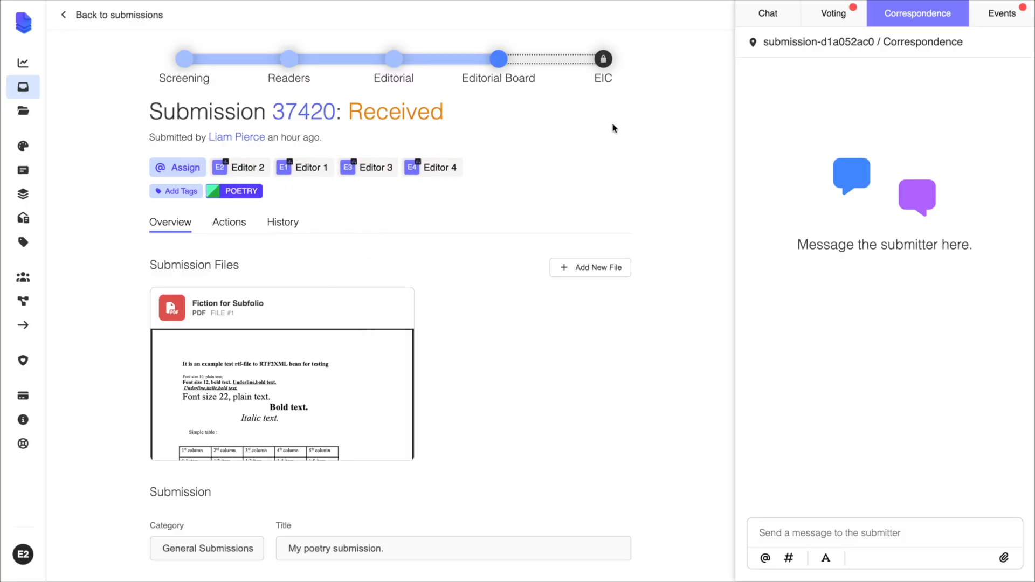
pyautogui.click(844, 18)
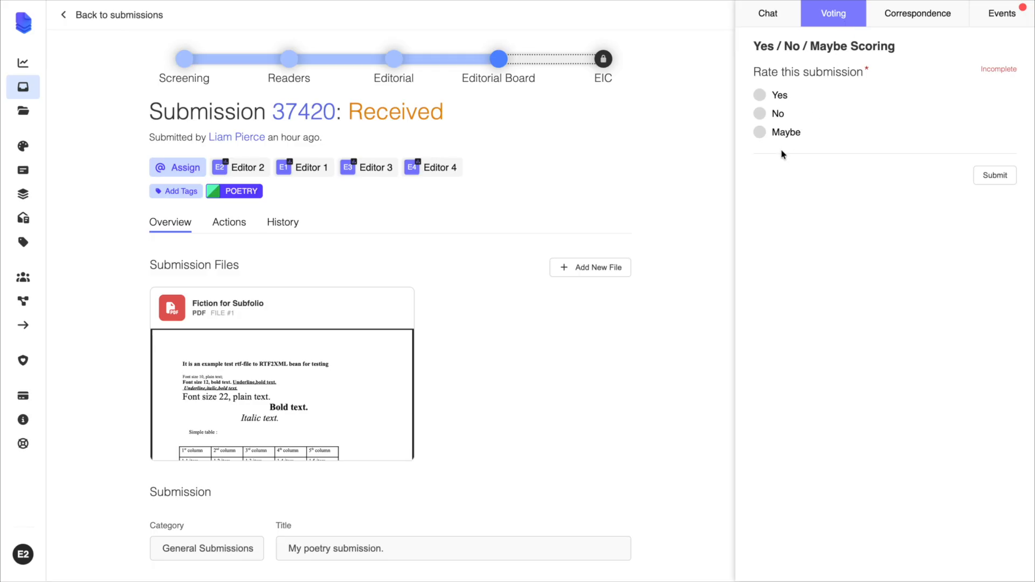
pyautogui.click(760, 96)
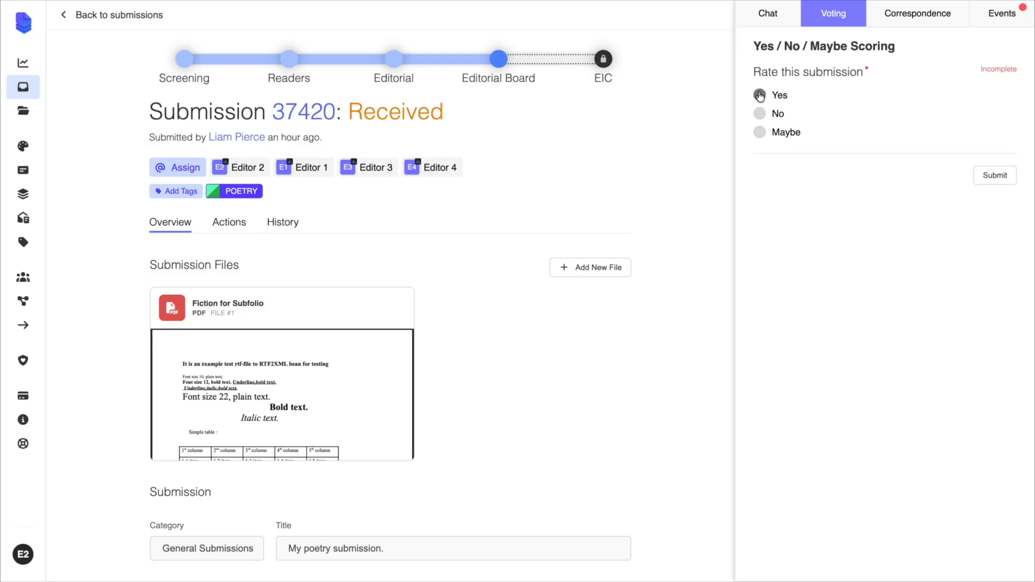
pyautogui.click(1002, 180)
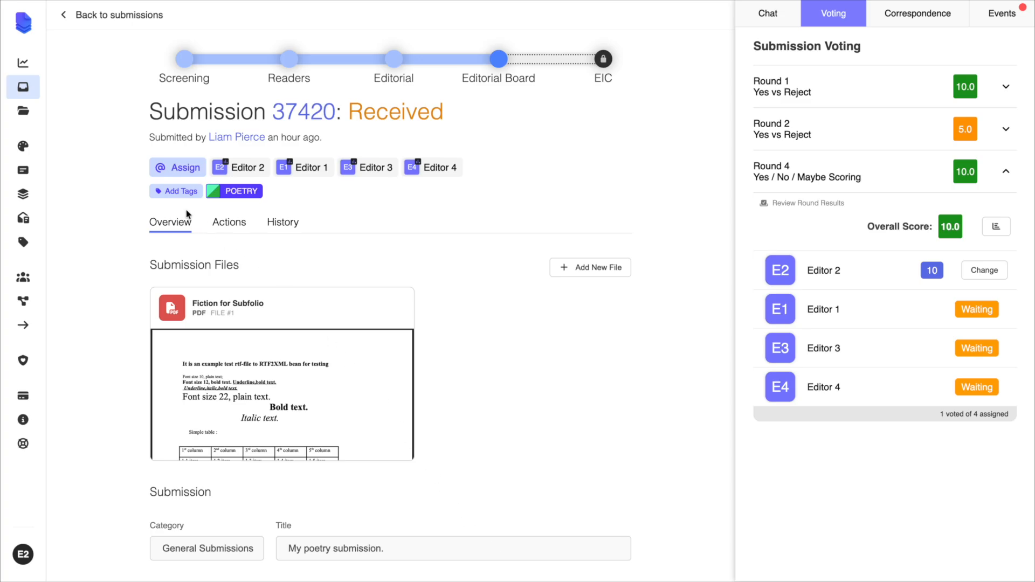
# - Tag the submission REVISION REQUIRED and send the submitter the message "This piece needs a revision!"
pyautogui.click(170, 192)
pyautogui.click(300, 297)
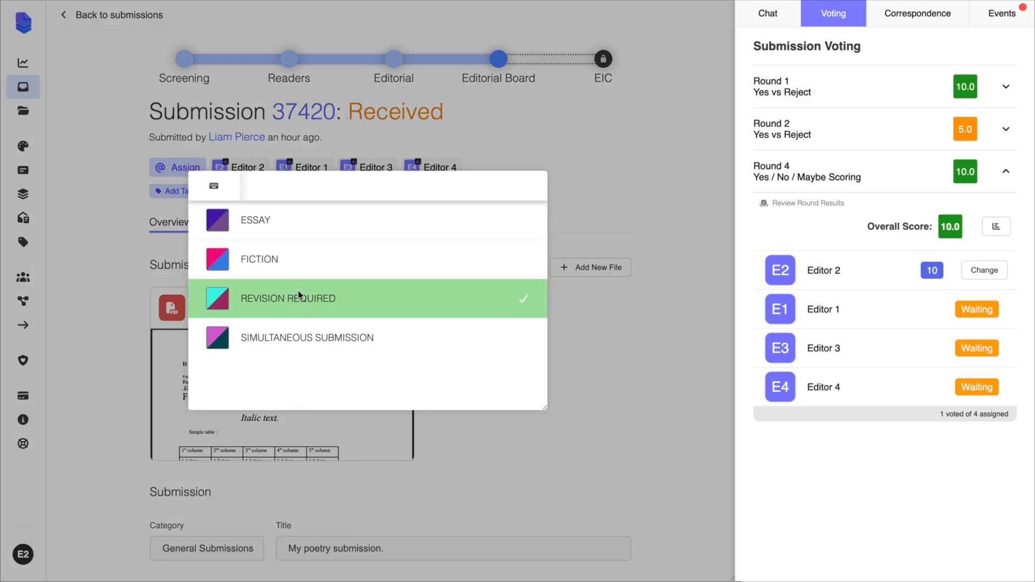
pyautogui.click(913, 21)
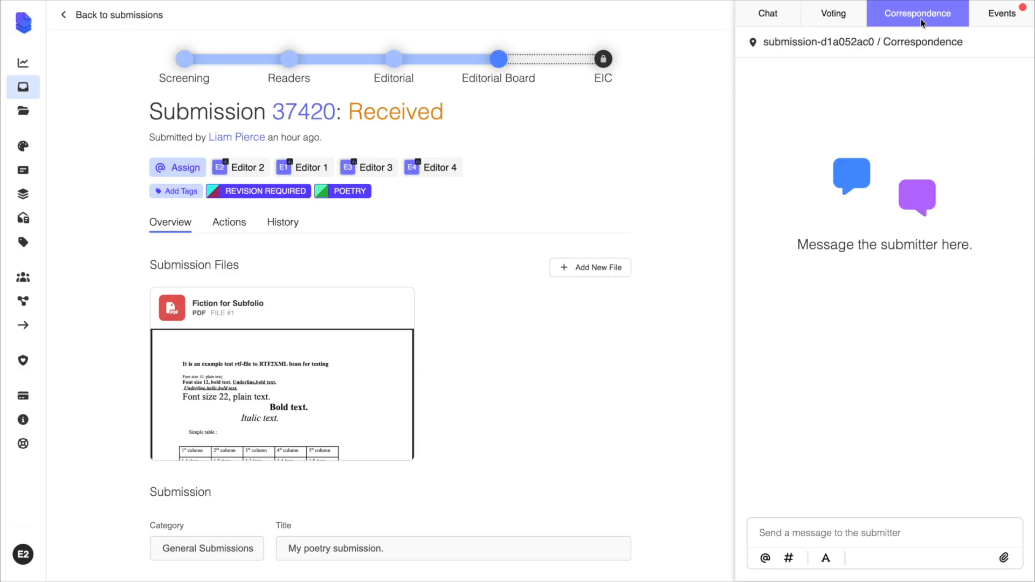
pyautogui.click(833, 535)
pyautogui.write('This piece ne')
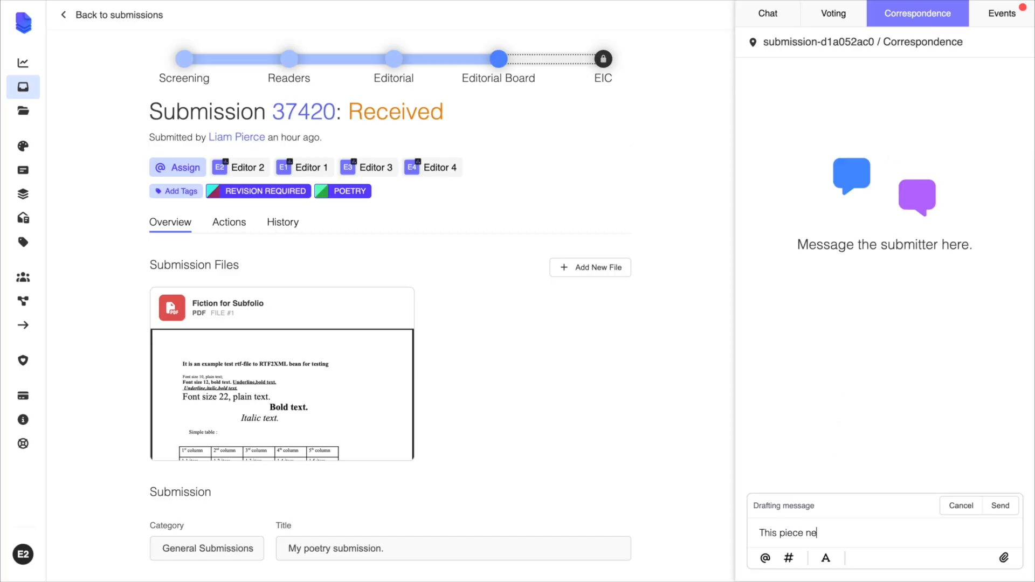
pyautogui.write('eds a revision!')
pyautogui.click(1005, 504)
pyautogui.click(885, 339)
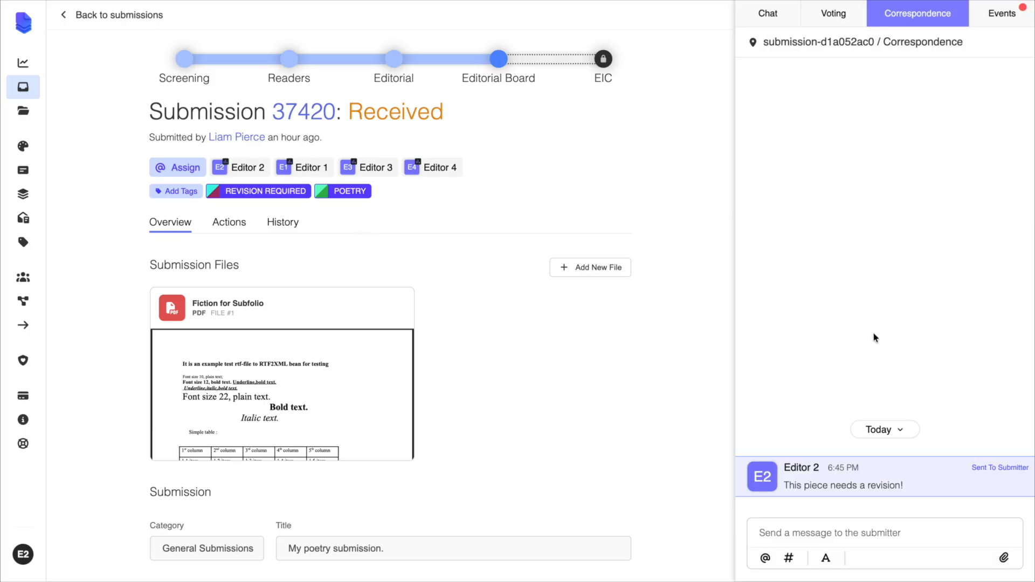
# - Enable revisions for the submission without an end date and confirm the change
pyautogui.click(227, 225)
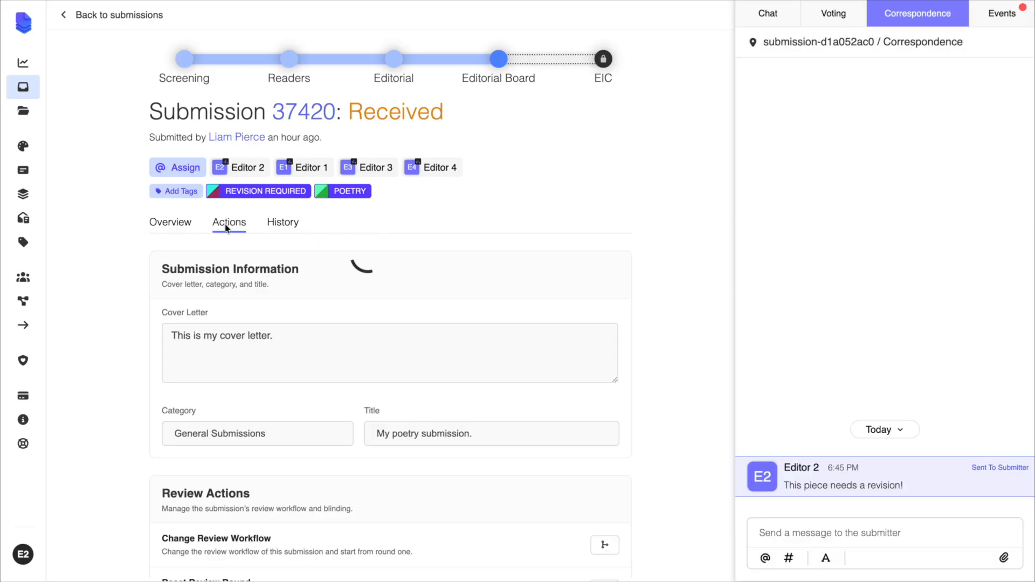
pyautogui.scroll(-10, 227, 228)
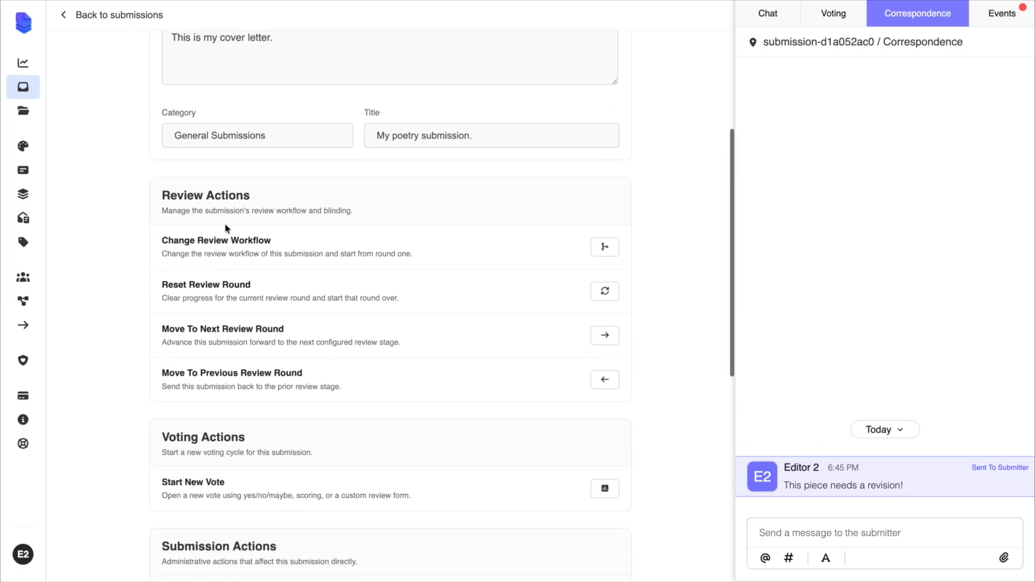
pyautogui.scroll(-4, 227, 229)
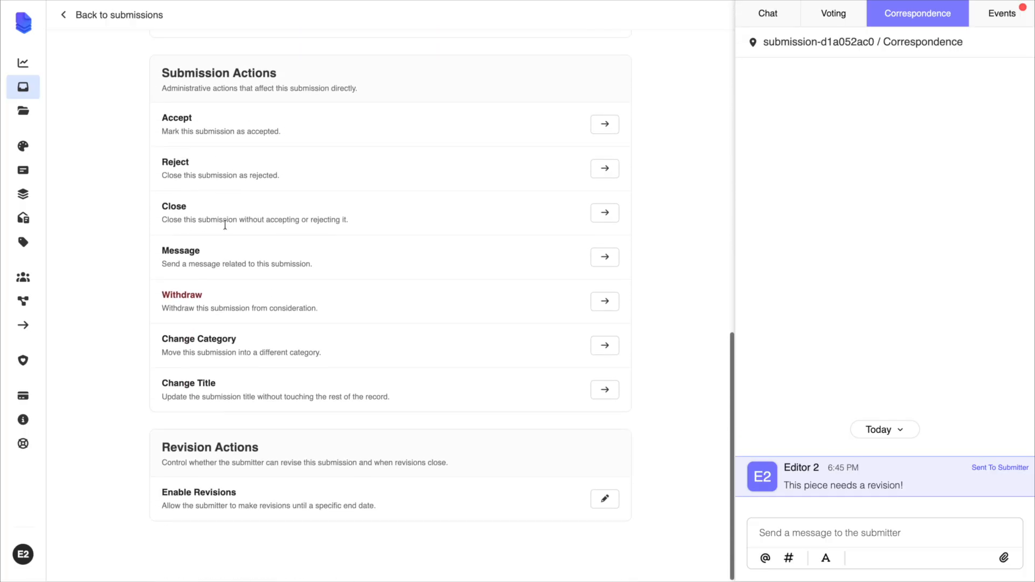
pyautogui.click(603, 499)
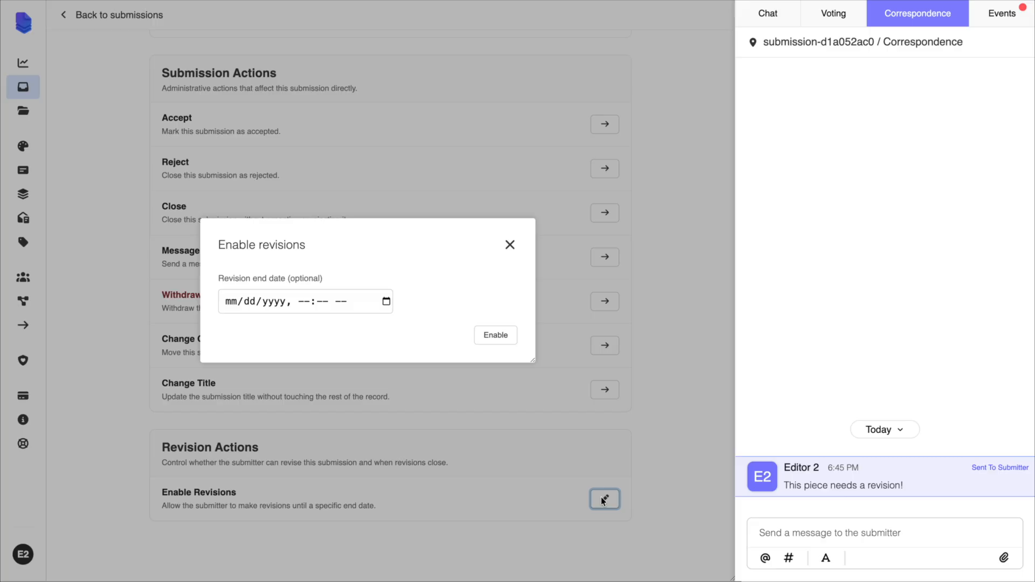
pyautogui.click(386, 301)
pyautogui.click(407, 300)
pyautogui.click(500, 338)
pyautogui.click(361, 339)
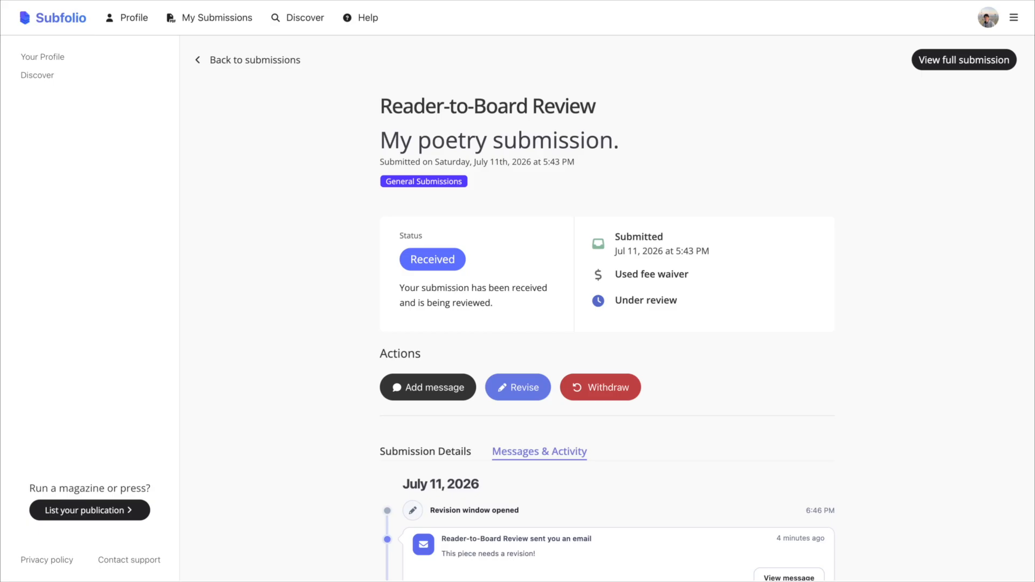
# - Read the magazine's revision message in the submitter's activity log and look at the form for adding a submission message
pyautogui.scroll(-2, 715, 466)
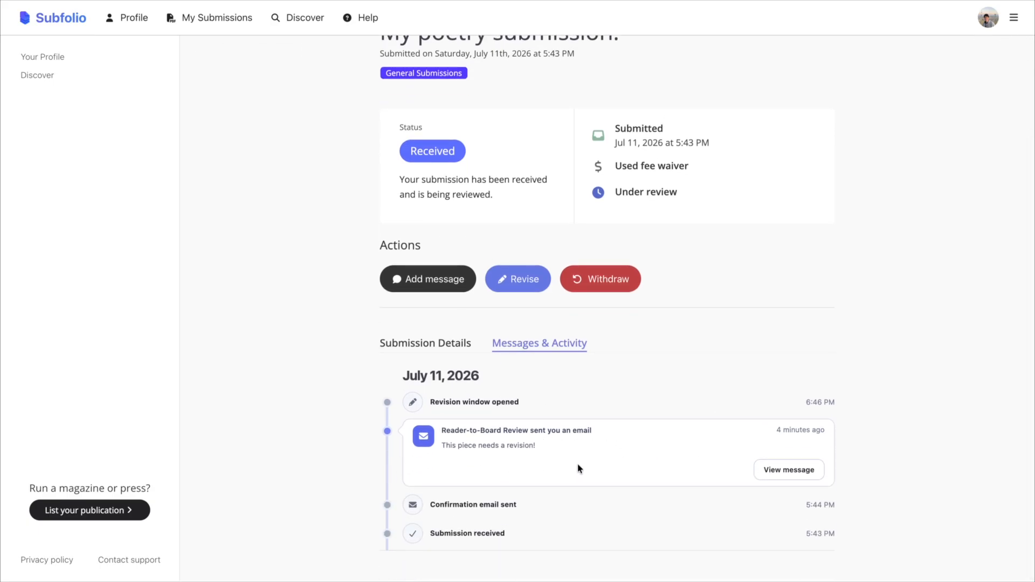
pyautogui.click(808, 472)
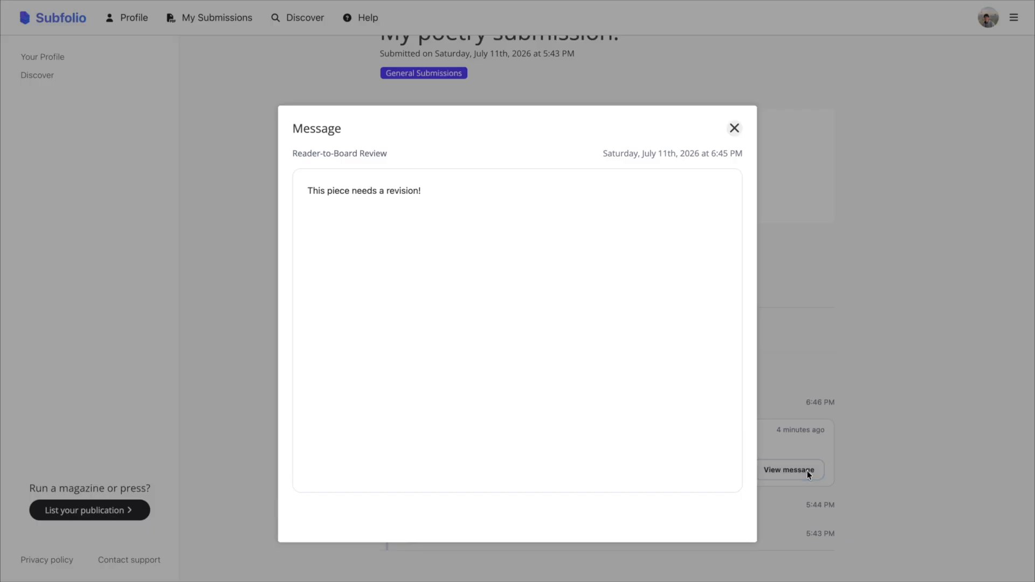
pyautogui.click(807, 471)
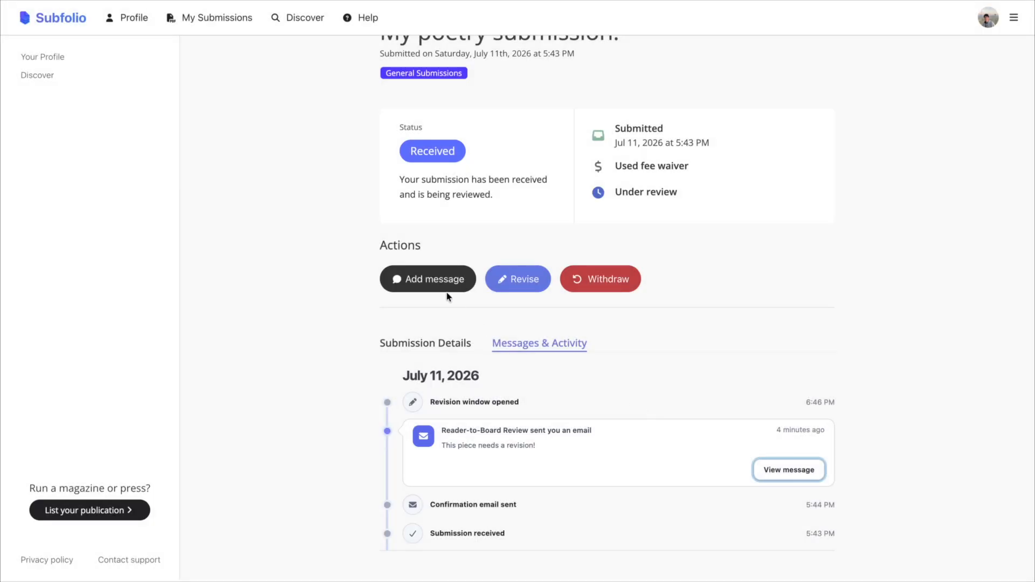
pyautogui.click(436, 284)
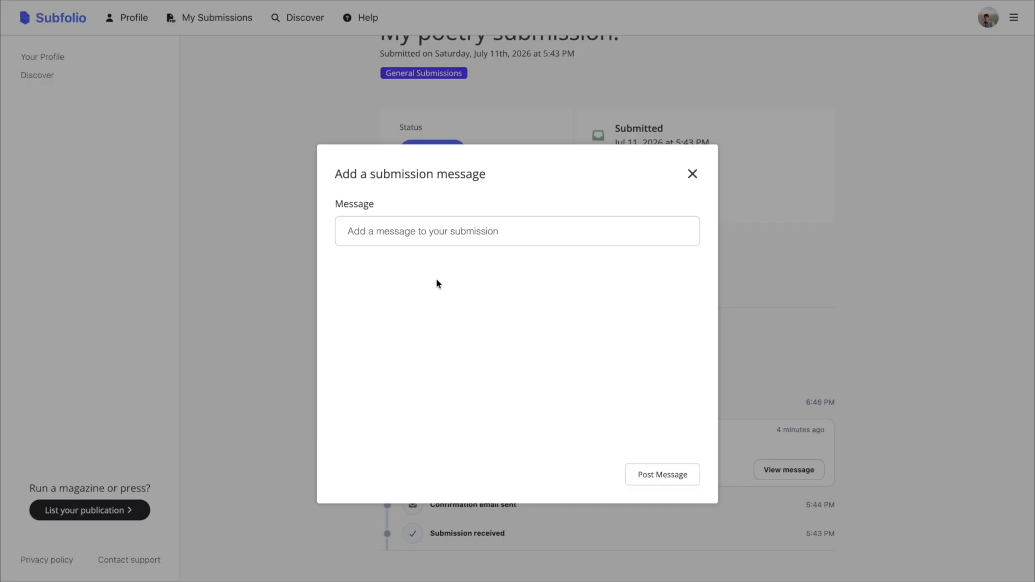
pyautogui.click(796, 293)
# - Open the submission for revision as the submitter and examine its editable fields through to the file upload
pyautogui.click(516, 277)
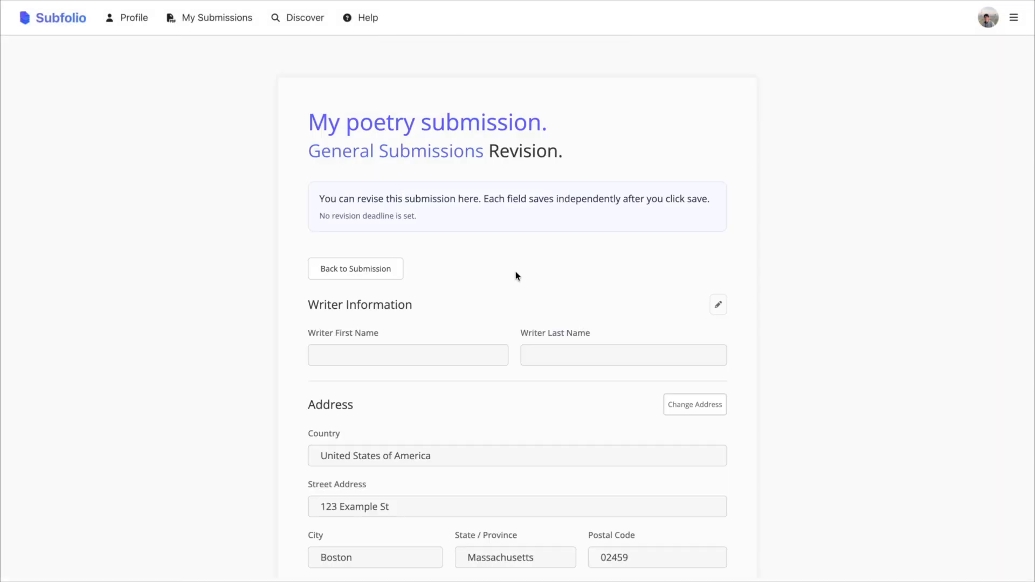
pyautogui.scroll(-10, 516, 276)
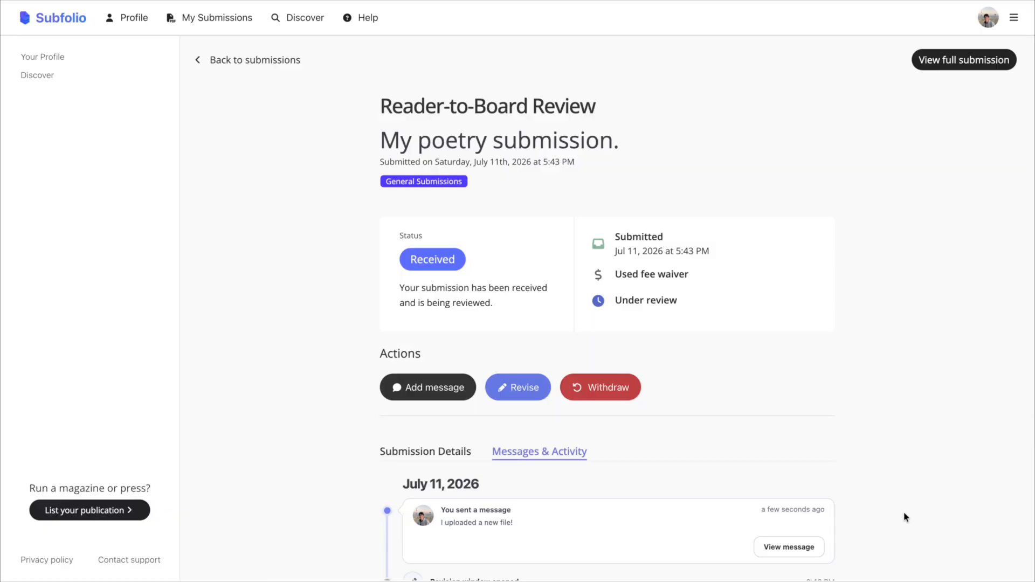
pyautogui.scroll(-3, 905, 485)
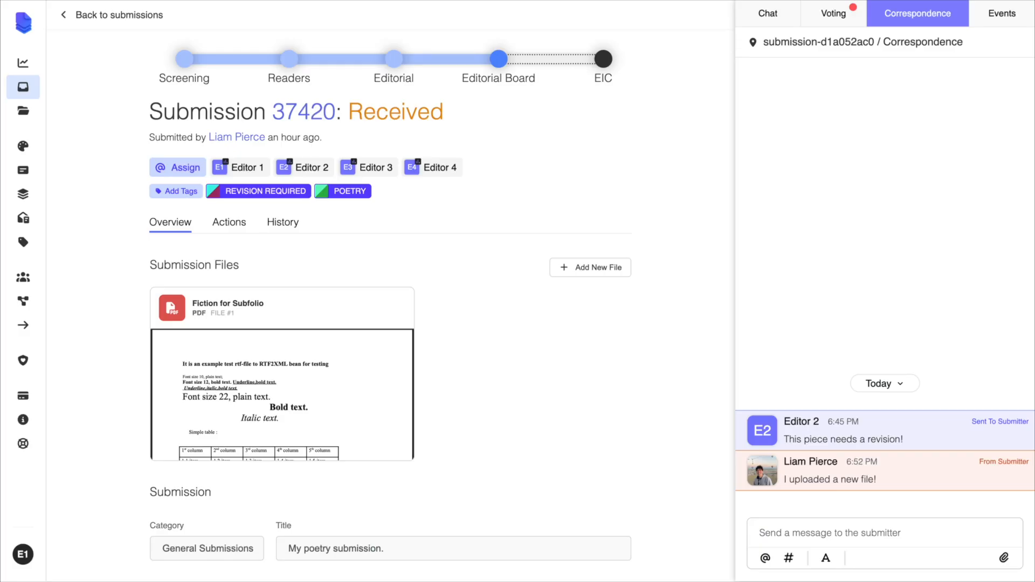
# - As Editor 1, remove the REVISION REQUIRED tag and move the submission to the EIC review round after checking the board votes
pyautogui.click(247, 197)
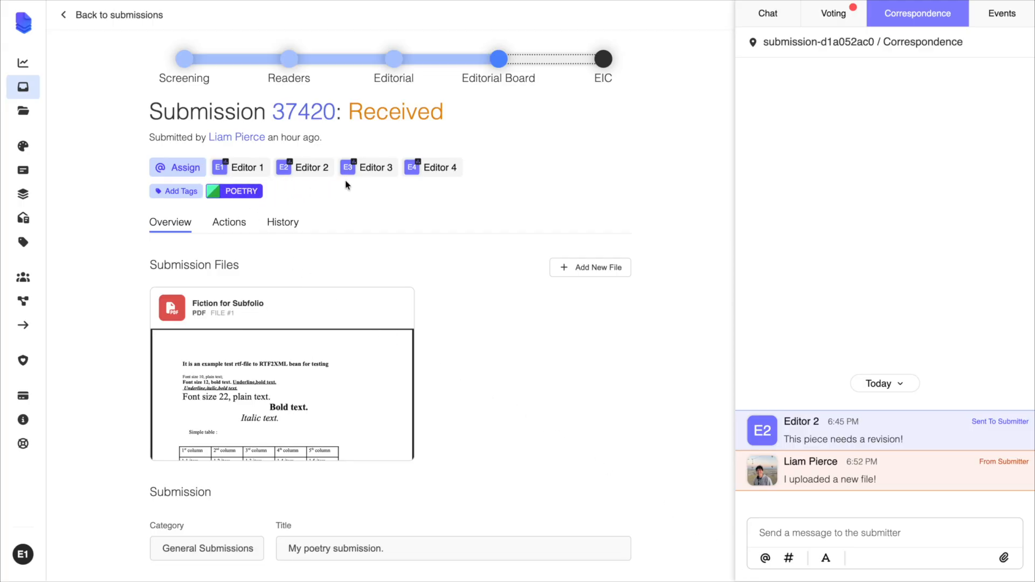
pyautogui.click(823, 19)
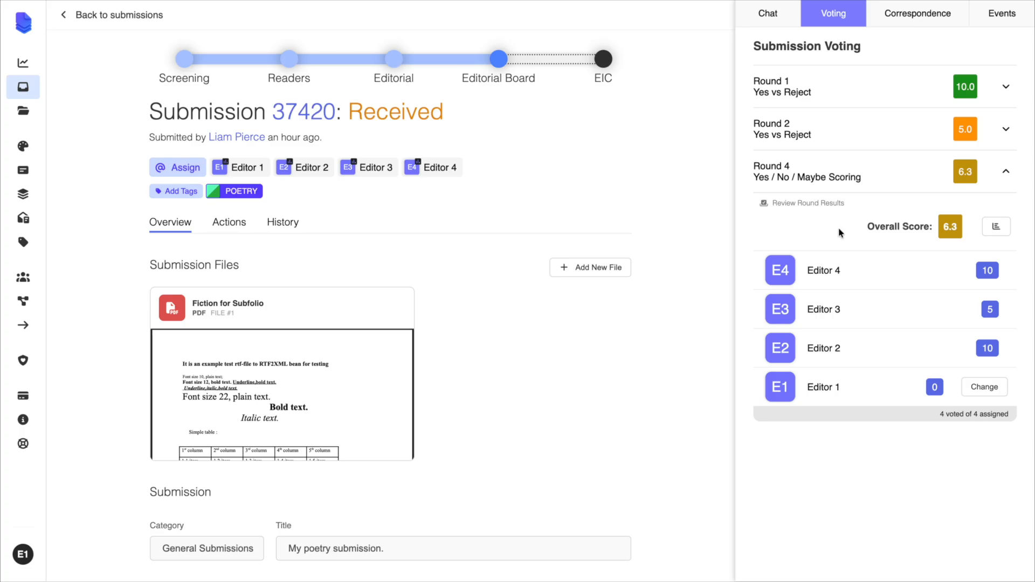
pyautogui.click(603, 58)
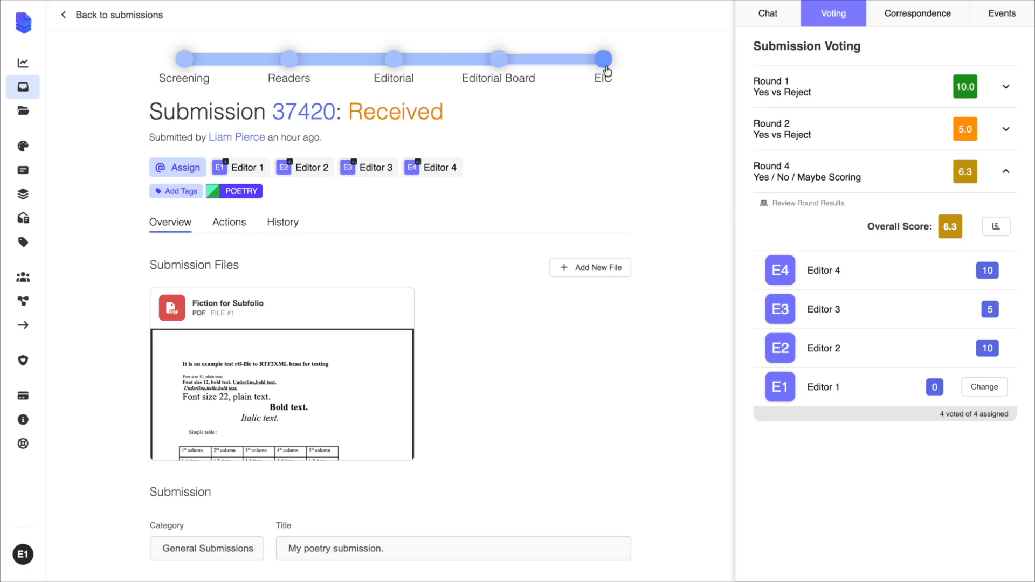
pyautogui.click(368, 339)
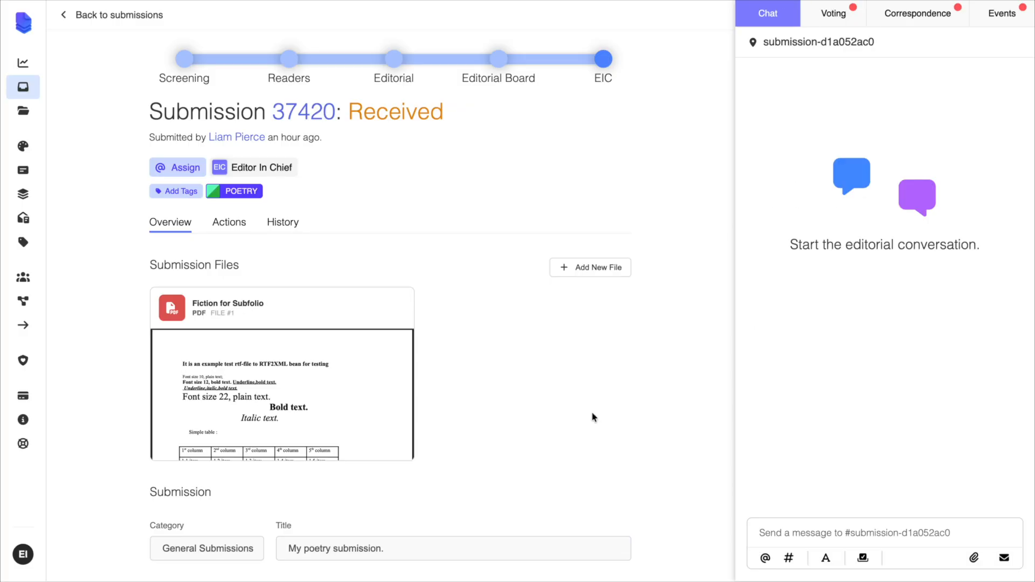
# - Examine the submission's votes, submitter correspondence, editorial chat and PDF as Editor In Chief, returning to the overview
pyautogui.click(837, 21)
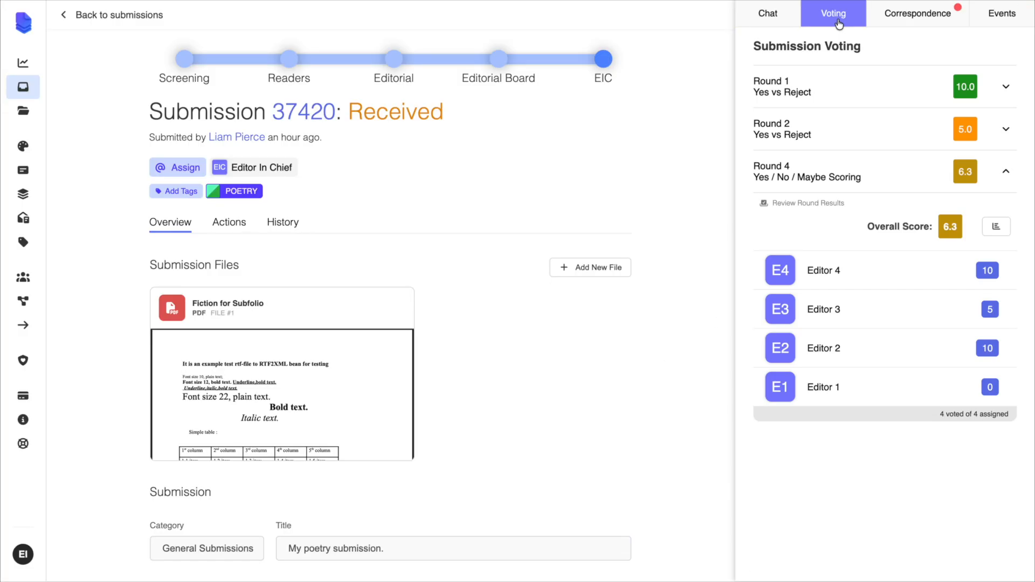
pyautogui.click(918, 11)
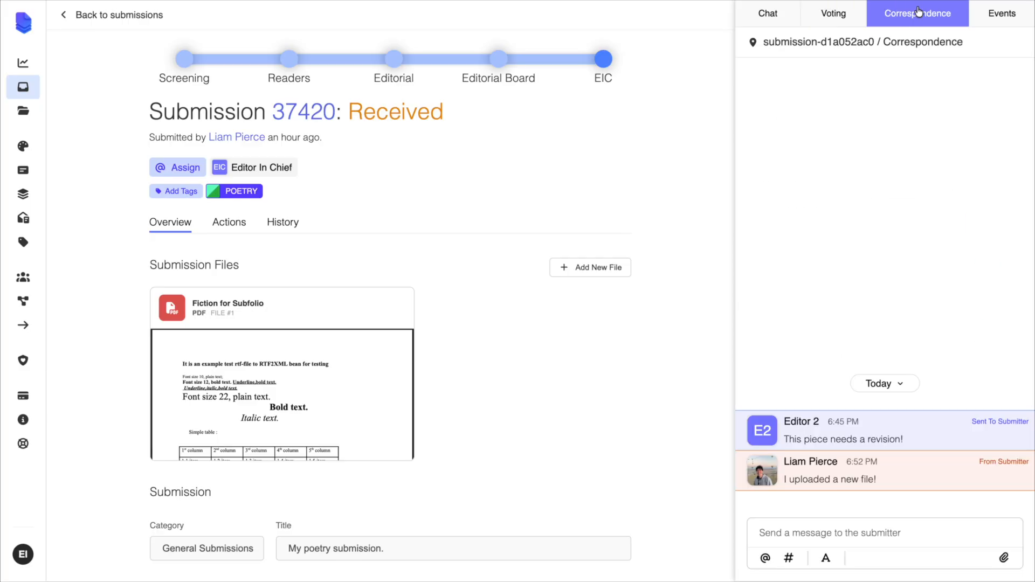
pyautogui.click(762, 16)
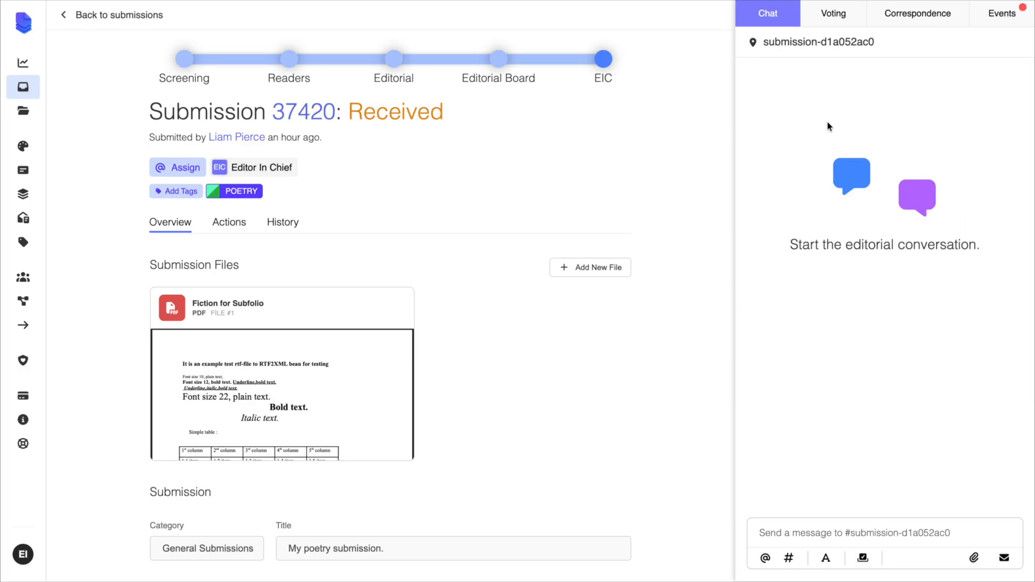
pyautogui.click(195, 385)
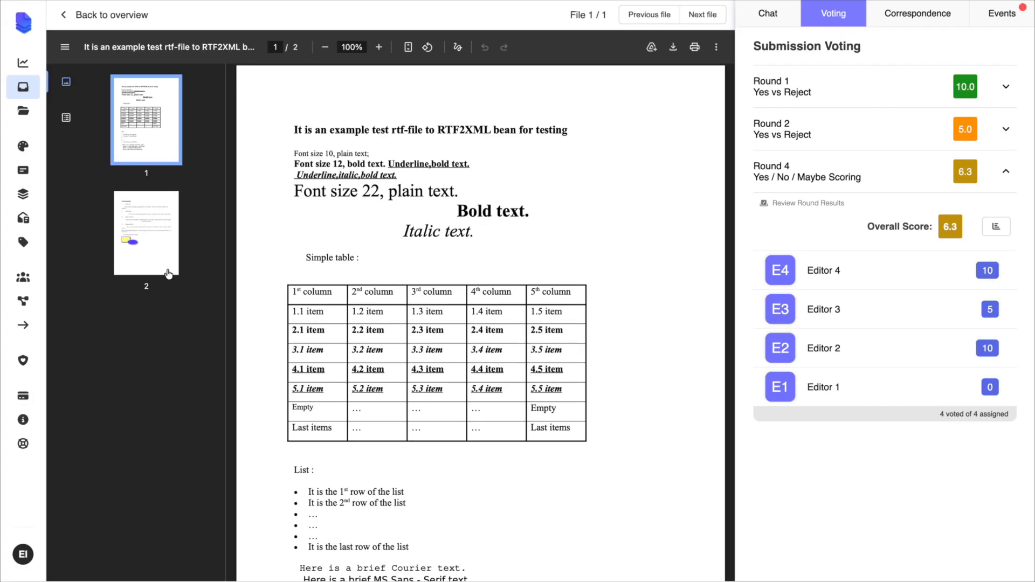
pyautogui.click(113, 16)
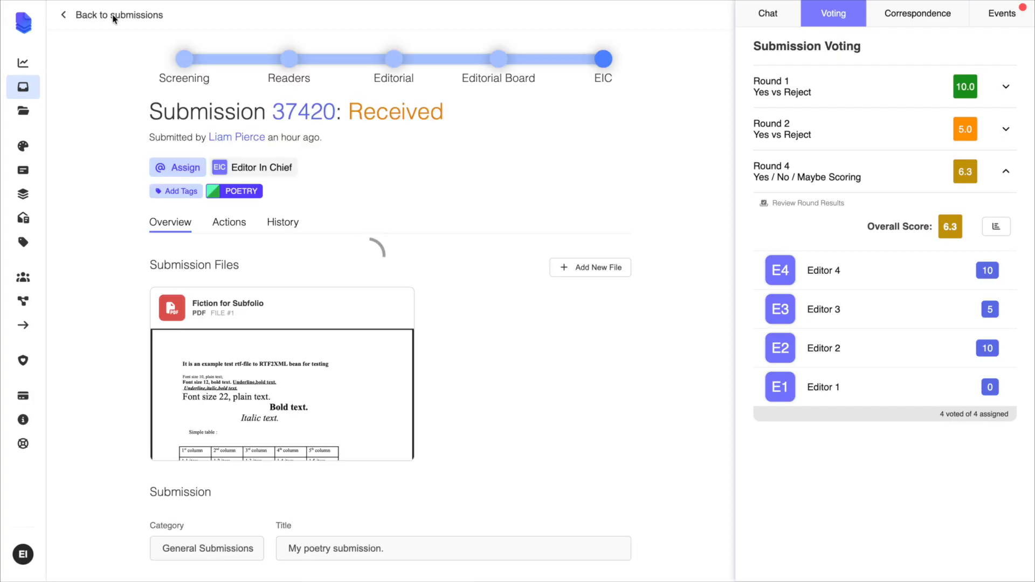
# - Accept the poetry submission and send the submitter the acceptance email
pyautogui.click(231, 223)
pyautogui.scroll(-12, 242, 231)
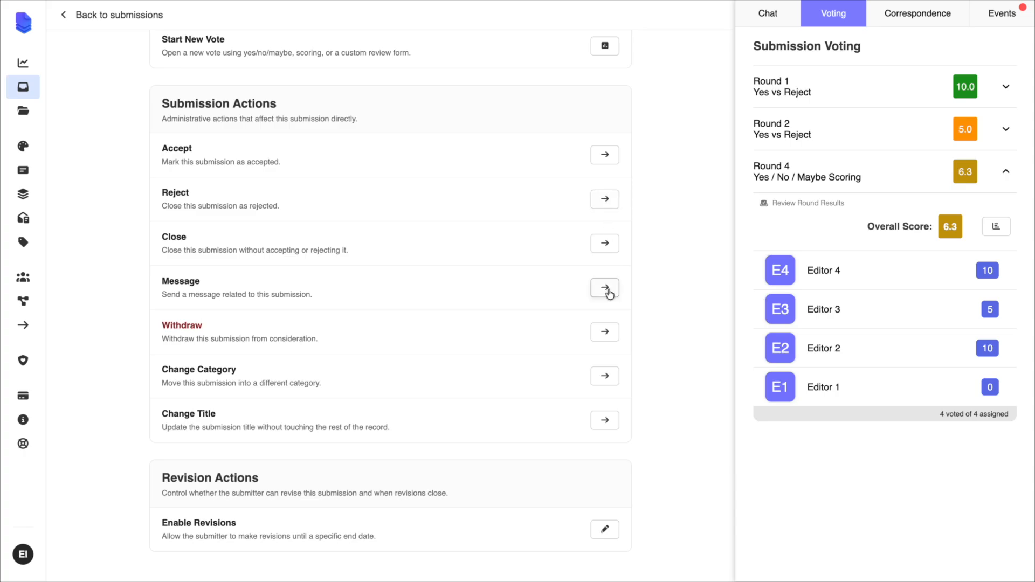
pyautogui.click(607, 157)
pyautogui.click(493, 369)
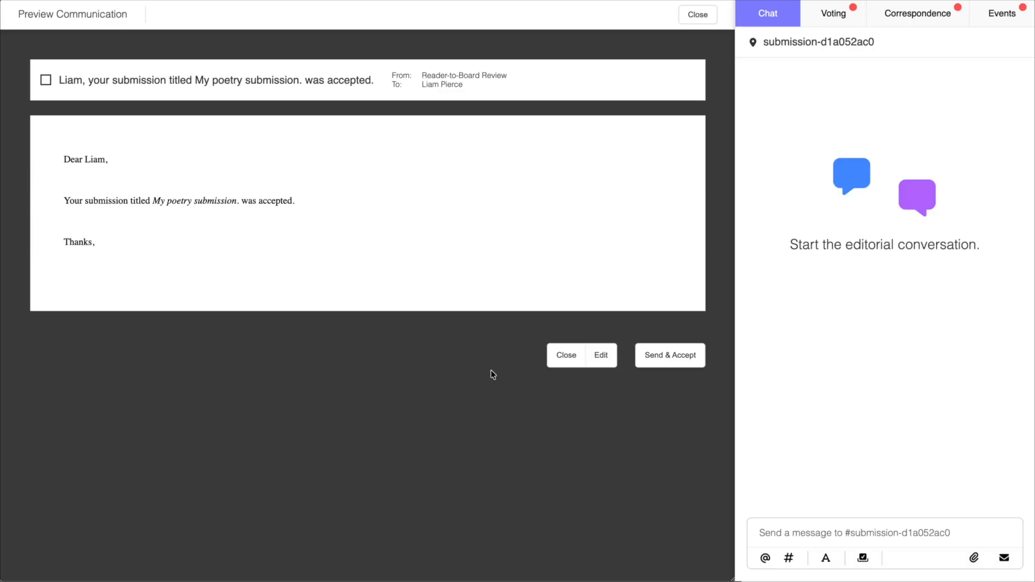
pyautogui.click(677, 353)
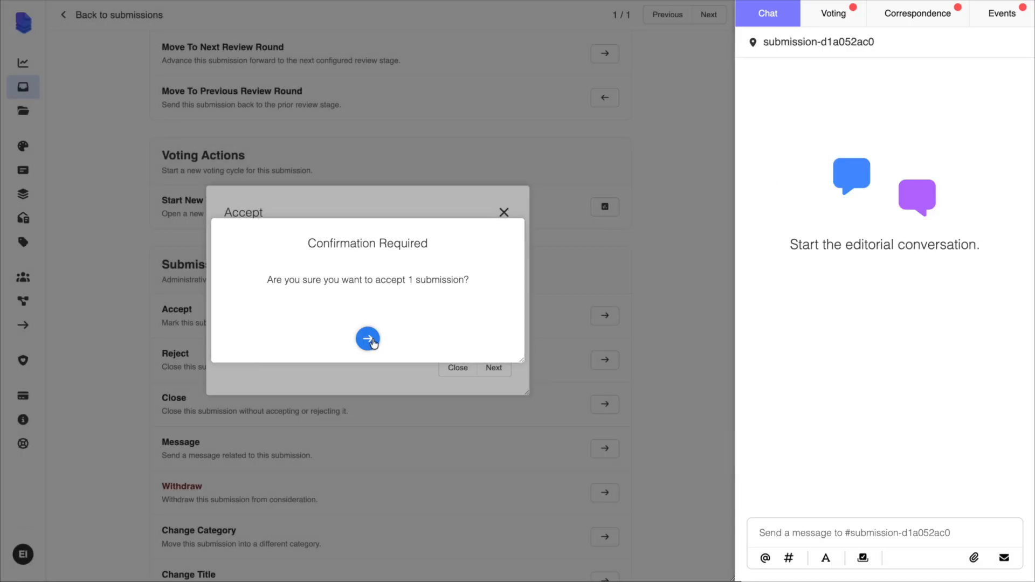
pyautogui.click(370, 339)
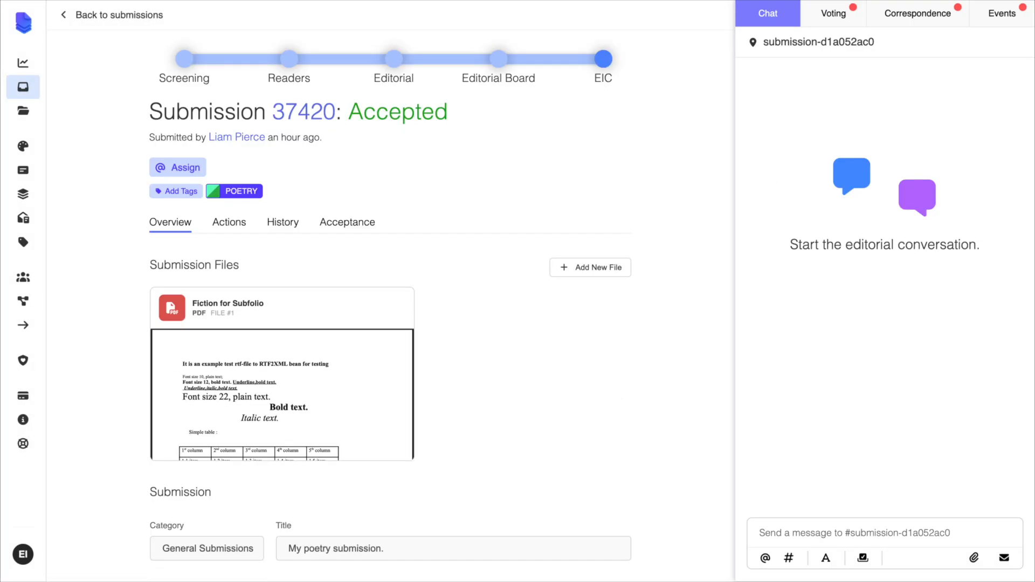
# - Check the submission's correspondence, review its status and activity in the submitter's view, and open the acceptance email
pyautogui.click(918, 30)
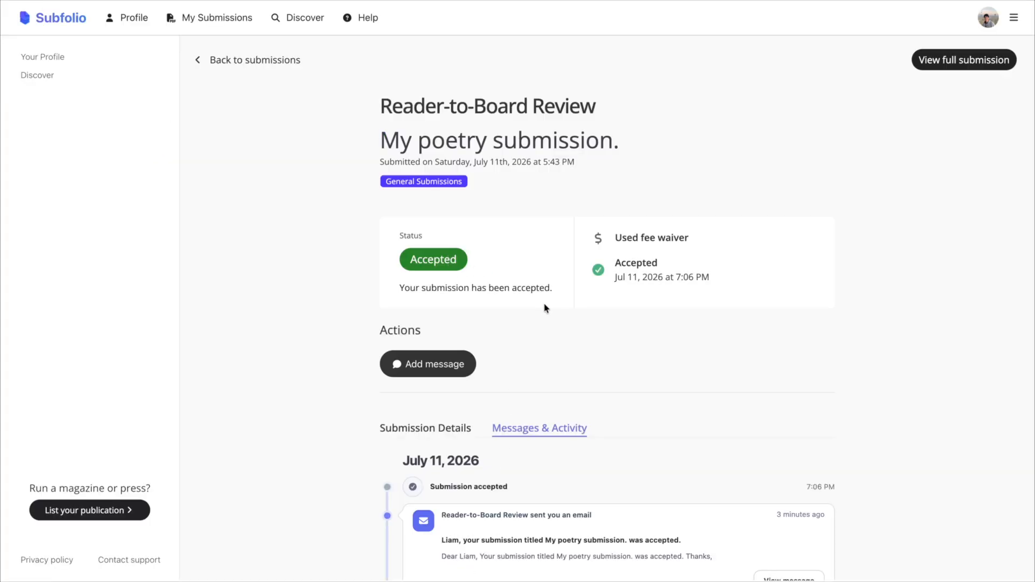
pyautogui.scroll(-3, 545, 308)
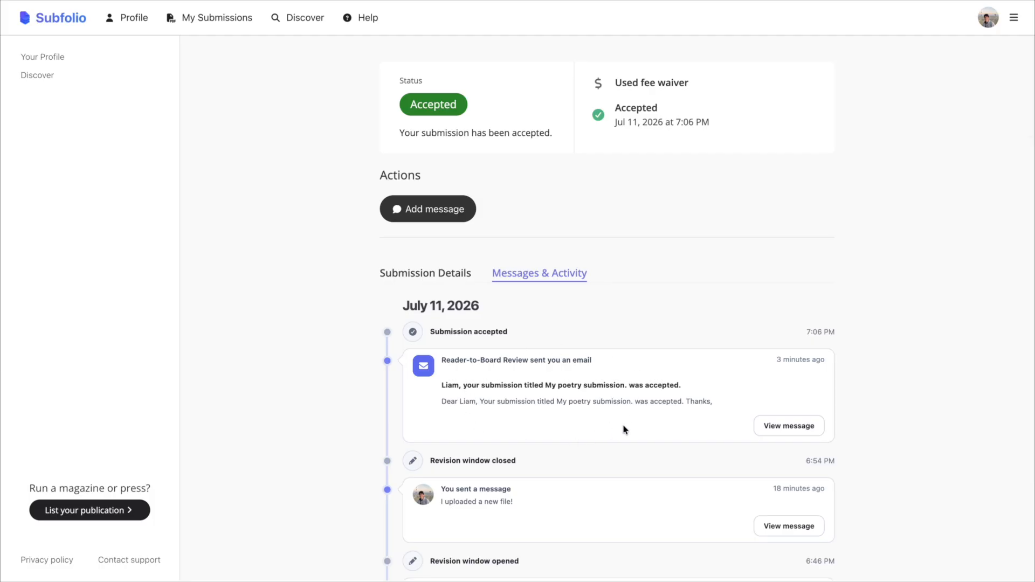
pyautogui.click(803, 428)
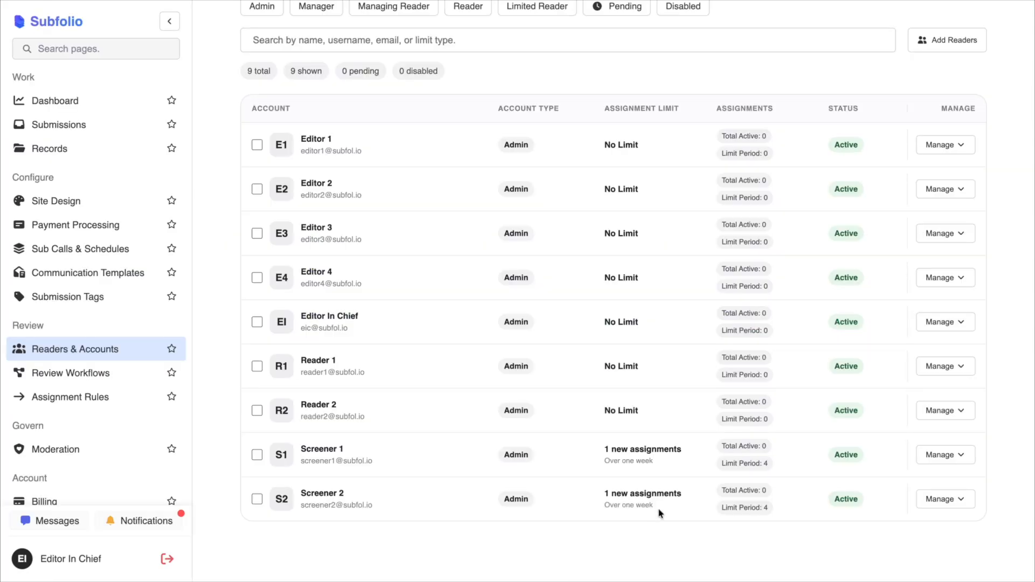
# - Examine the Editor In Chief's assignment limit and limit period options without saving, and check Screener 1's assignments for the limit period
pyautogui.click(949, 323)
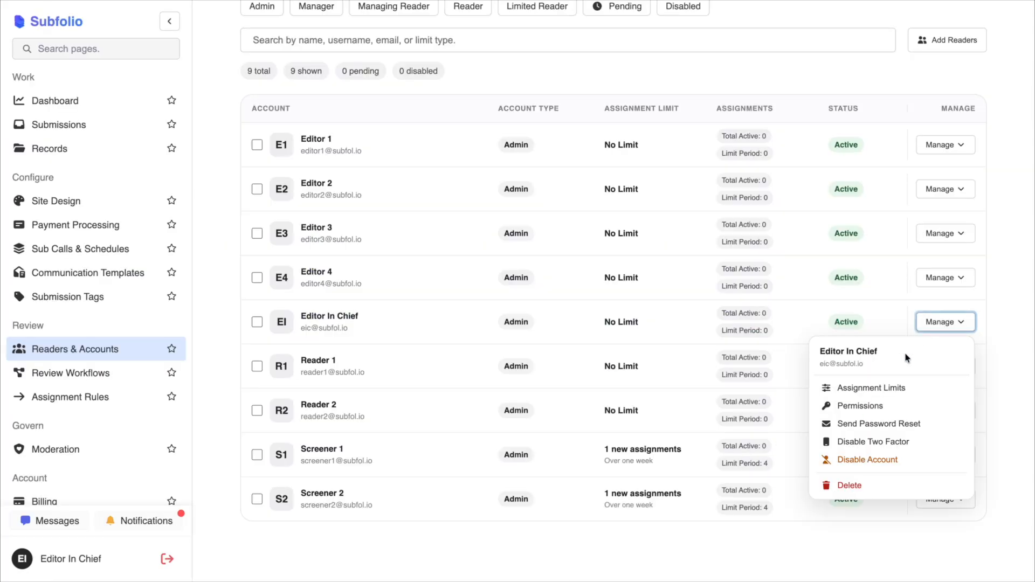
pyautogui.click(876, 388)
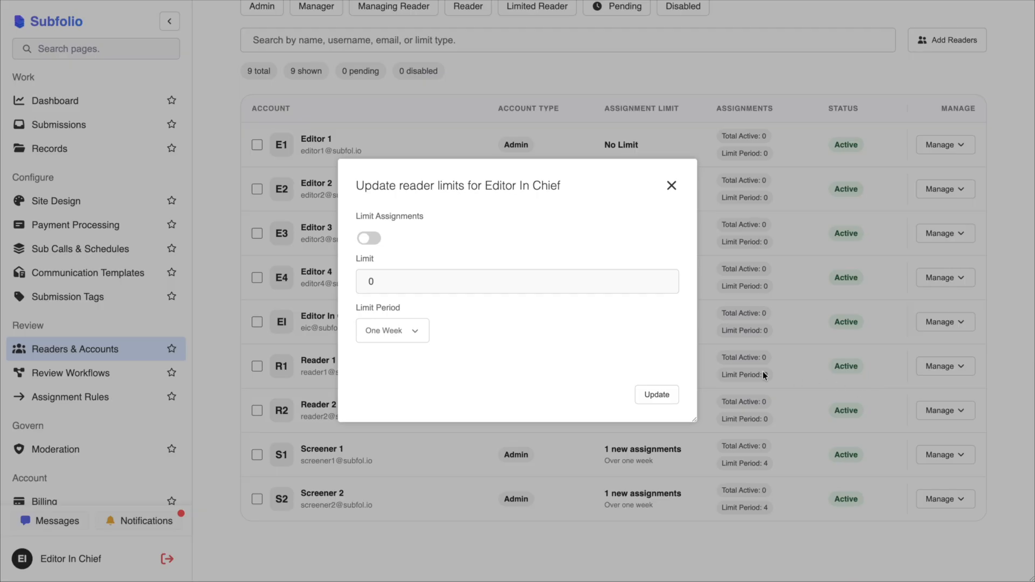
pyautogui.click(373, 239)
pyautogui.click(390, 331)
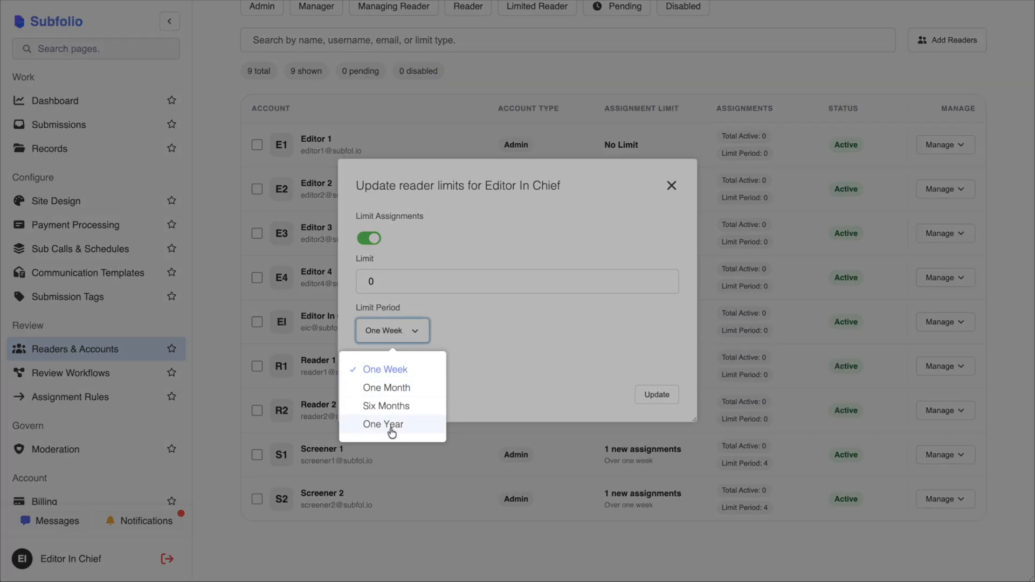
pyautogui.click(533, 313)
pyautogui.click(754, 312)
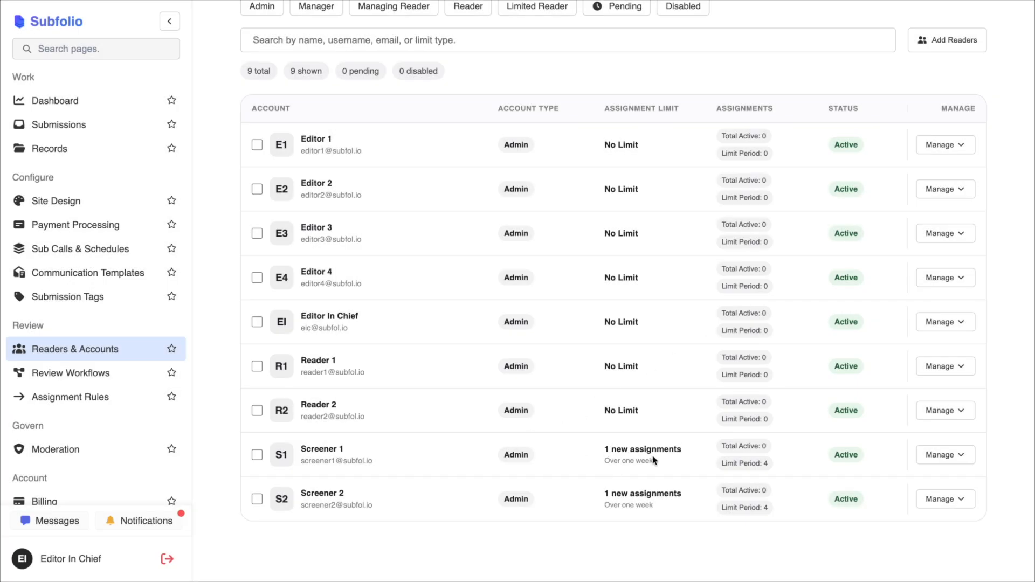
pyautogui.moveTo(769, 464); pyautogui.dragTo(723, 465)
pyautogui.click(728, 464)
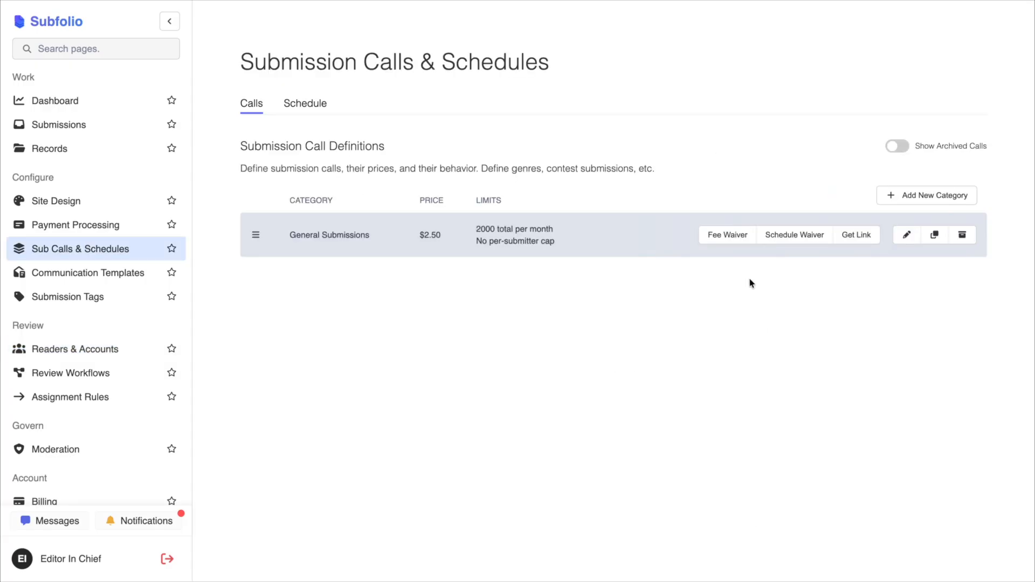
# - Copy the General Submissions fee waiver link and submit the essay "This is my essay!" through it after reviewing the form
pyautogui.click(729, 237)
pyautogui.click(675, 275)
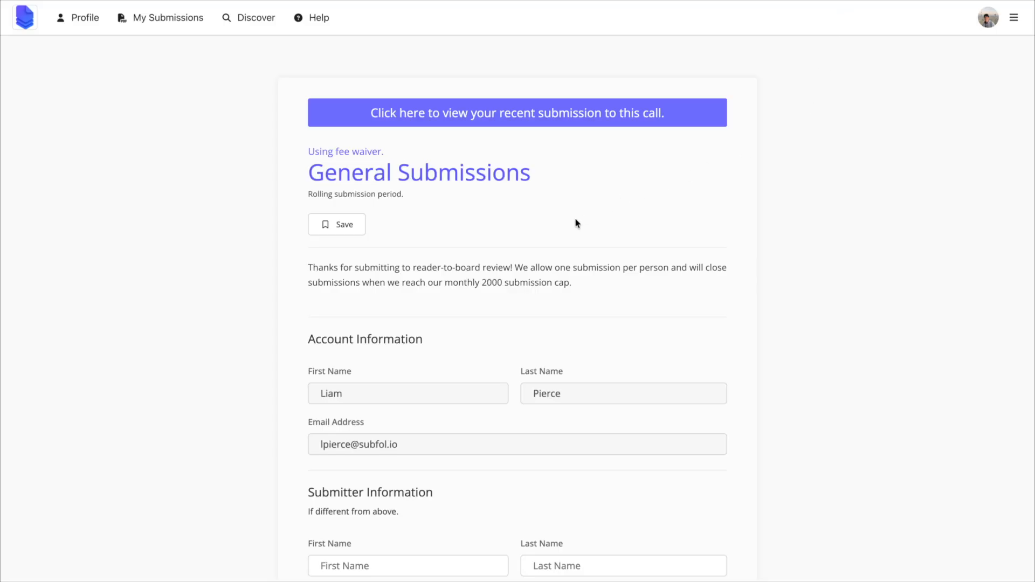
pyautogui.scroll(-10, 576, 223)
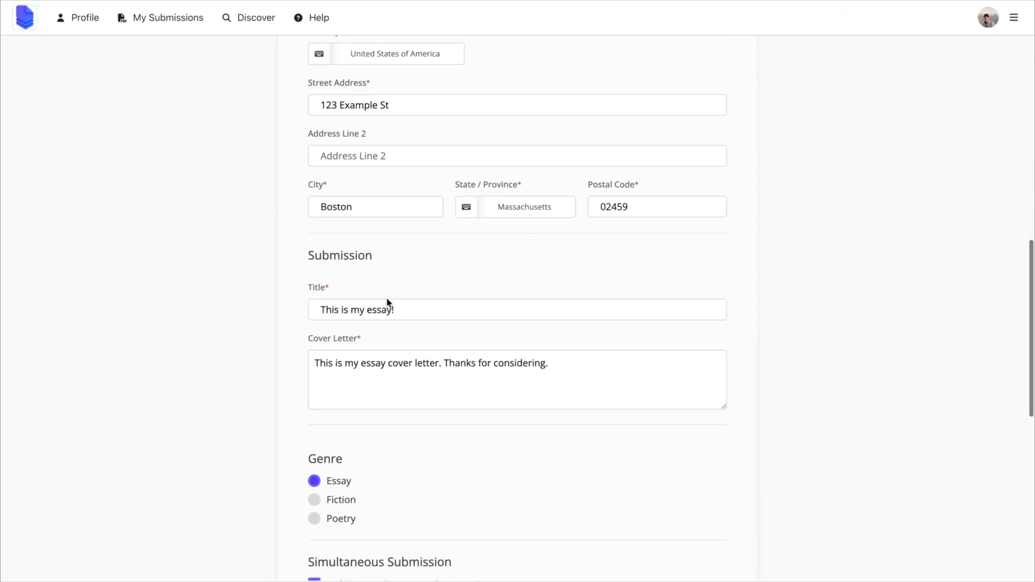
pyautogui.scroll(-1, 339, 308)
pyautogui.scroll(-3, 338, 308)
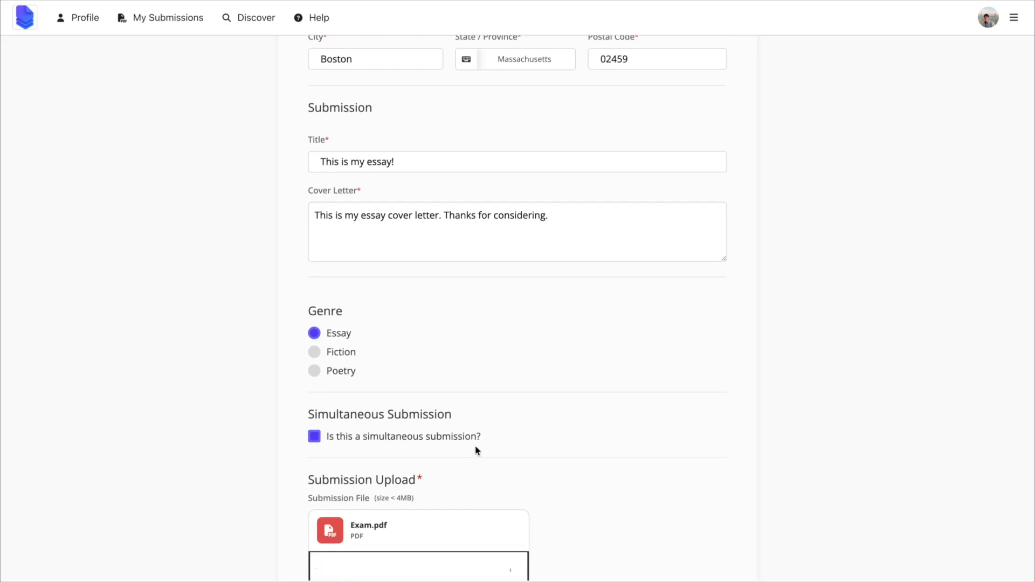
pyautogui.scroll(-3, 654, 449)
pyautogui.scroll(-3, 654, 447)
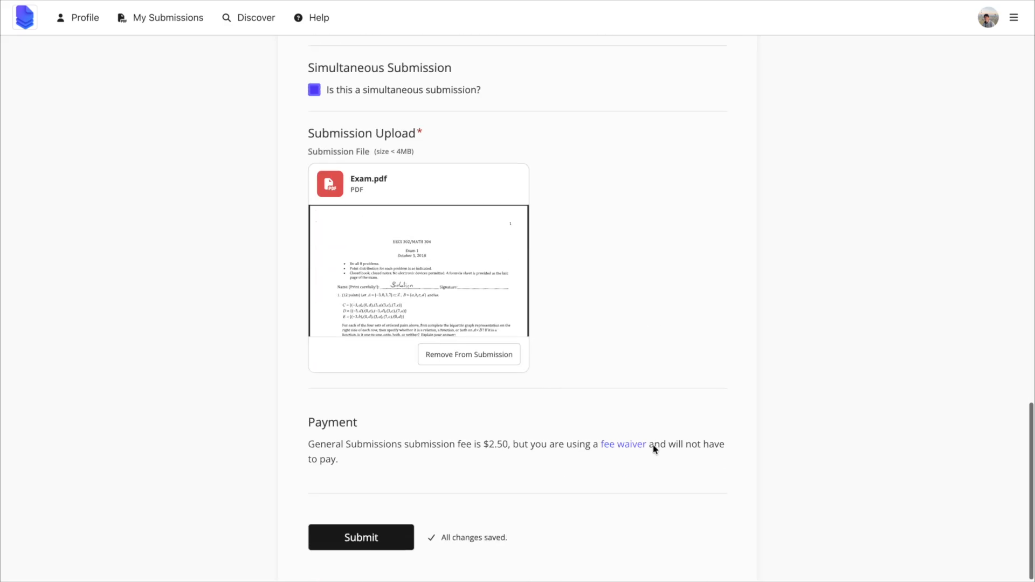
pyautogui.click(360, 537)
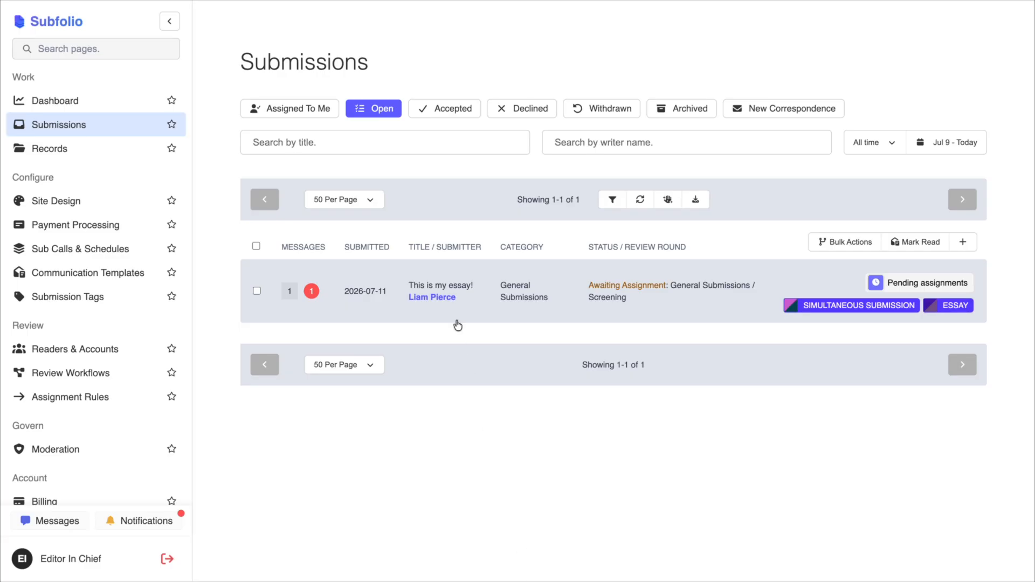
# - Open the essay submission and examine its pending assignments label and the queue removal confirmation, dismissing it without removing the submission
pyautogui.moveTo(905, 287)
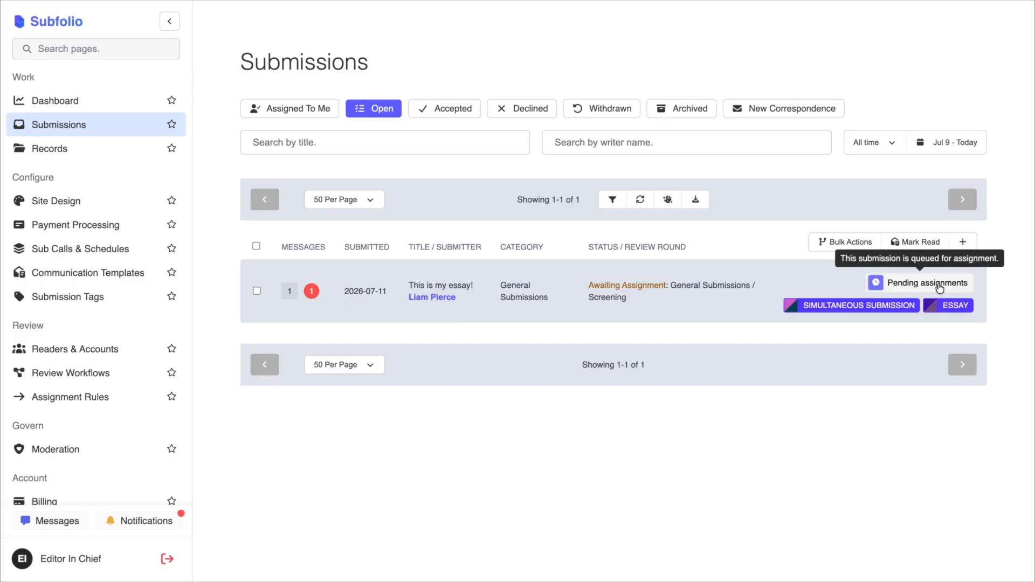
pyautogui.click(774, 276)
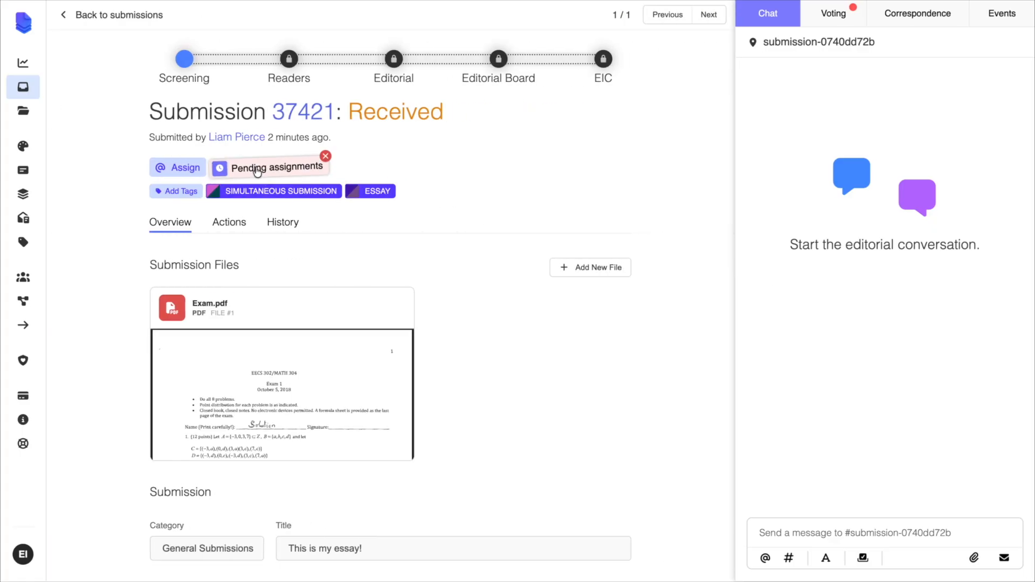
pyautogui.moveTo(258, 172)
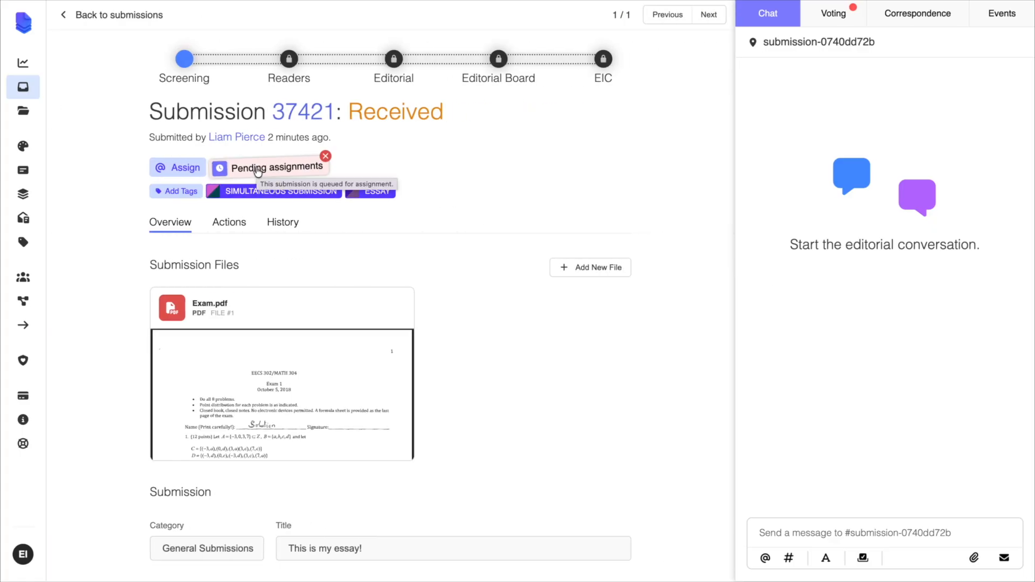
pyautogui.click(257, 169)
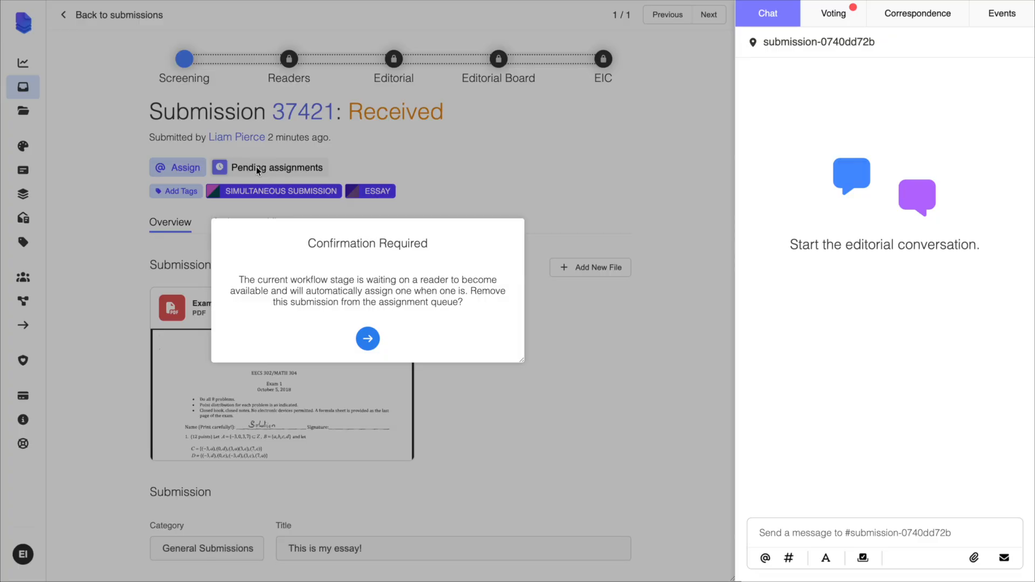
pyautogui.click(275, 154)
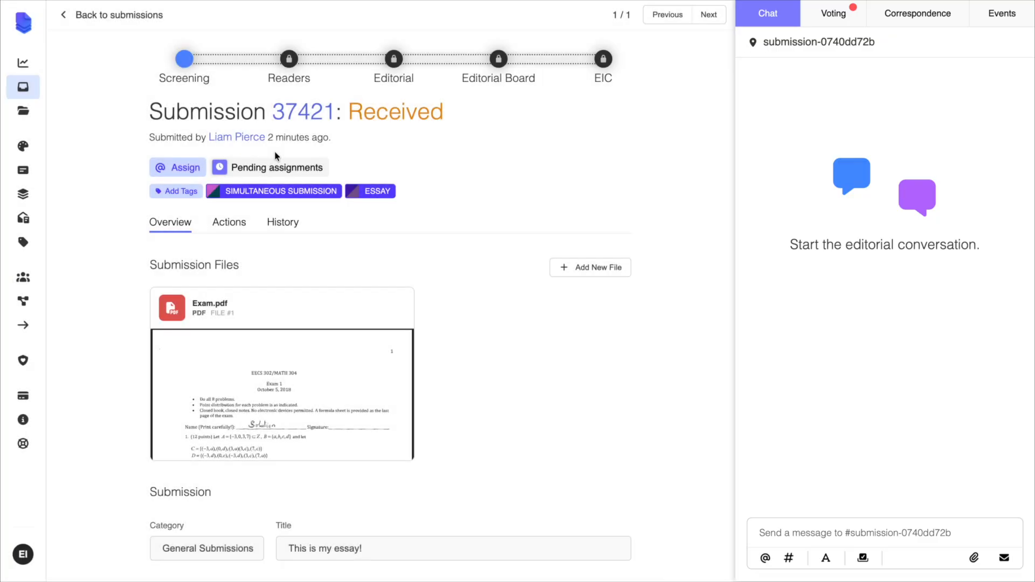
# - Check the General Submissions workflow's queued assignments, and the essay's voting round and pending assignments label, returning to the submissions list
pyautogui.click(23, 301)
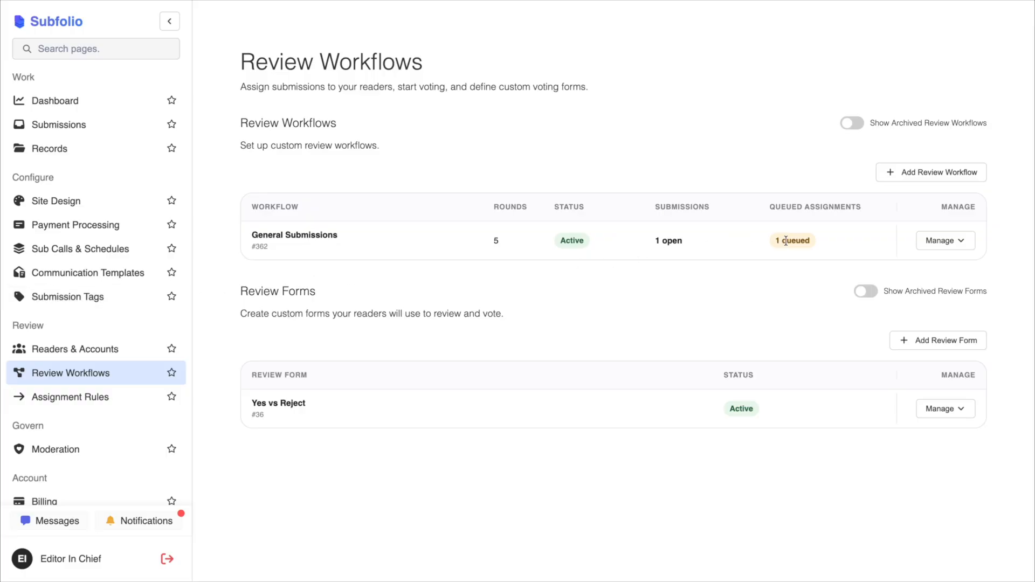
pyautogui.click(817, 240)
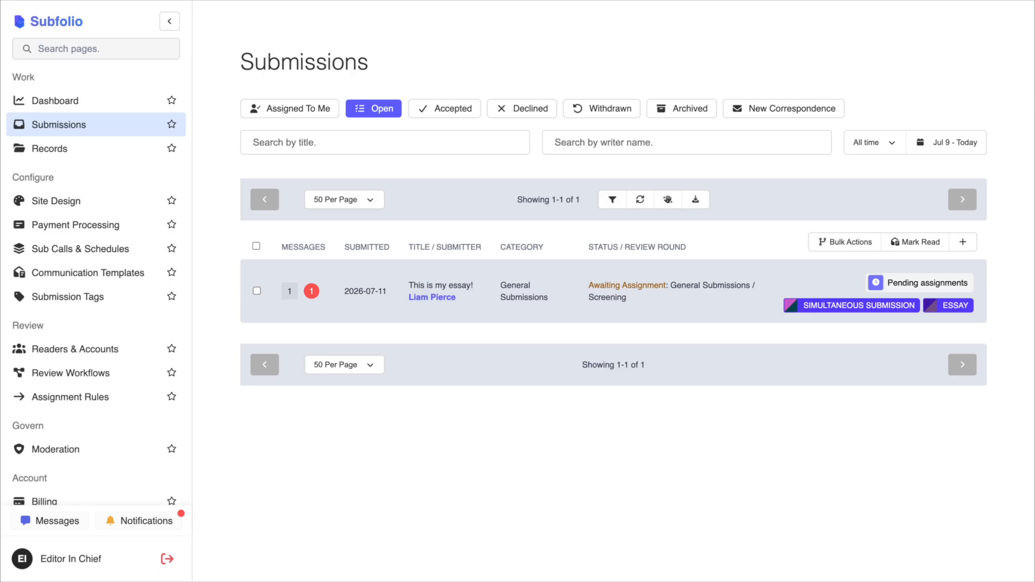
pyautogui.click(679, 311)
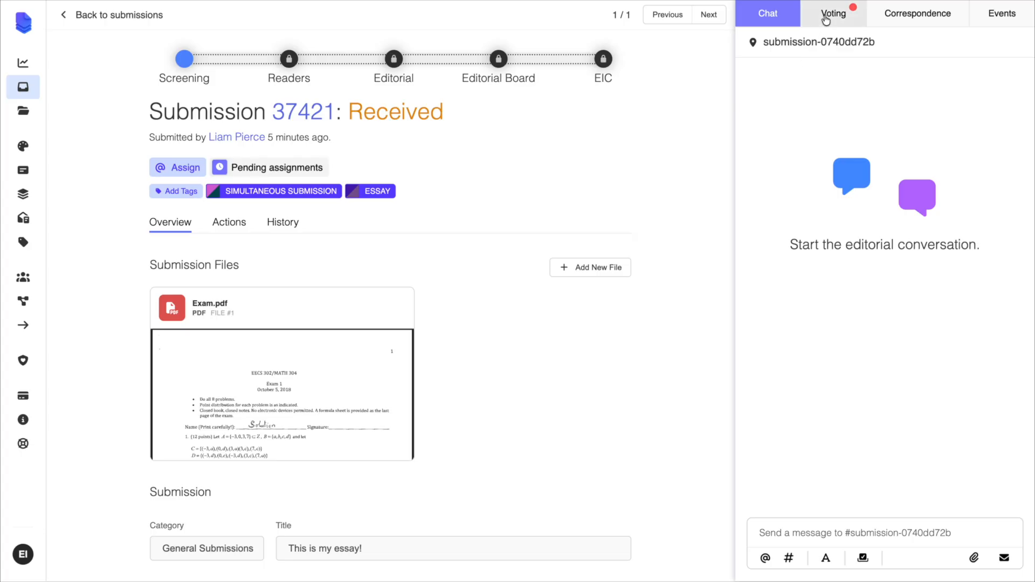
pyautogui.click(829, 15)
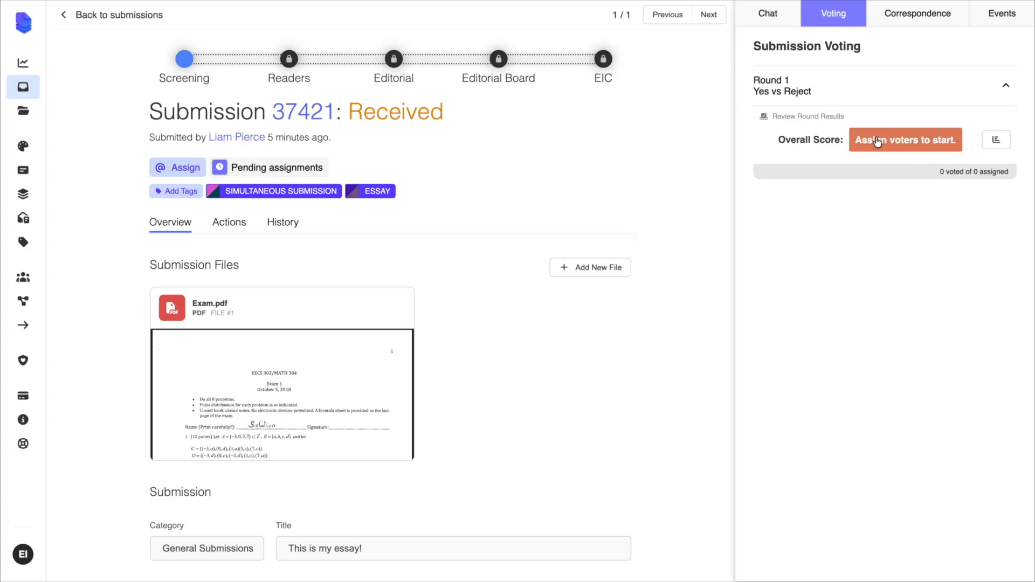
pyautogui.click(81, 15)
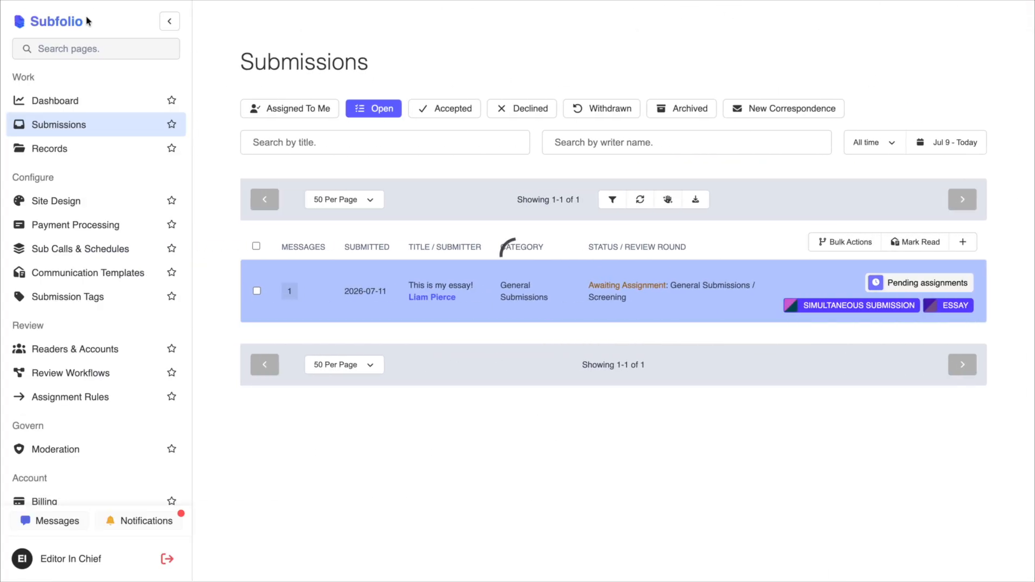
pyautogui.click(714, 282)
pyautogui.moveTo(273, 176)
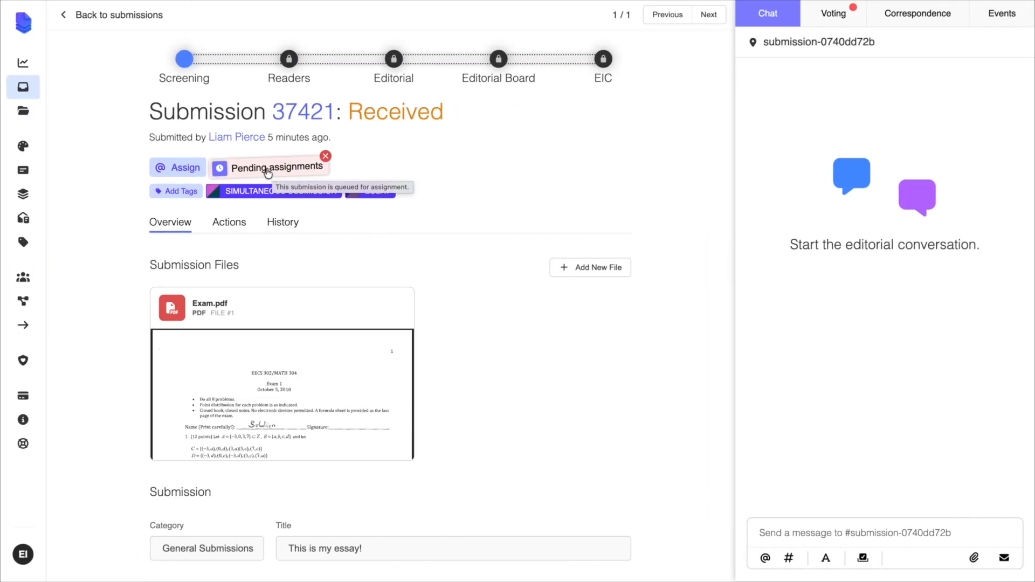
pyautogui.click(98, 10)
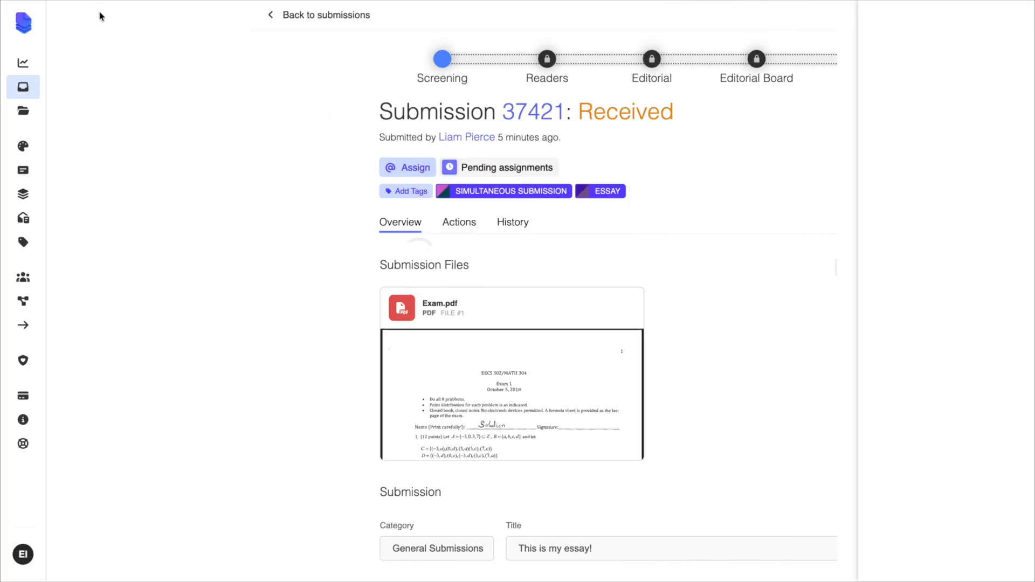
# - Bulk remove all current results from the assignment queue and reset the submissions list filter
pyautogui.click(823, 244)
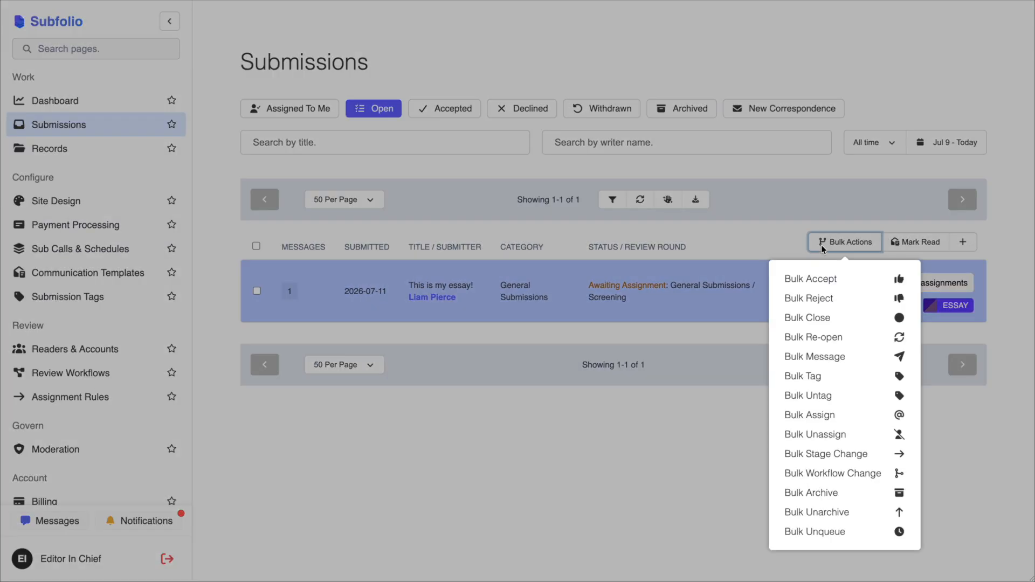
pyautogui.click(822, 532)
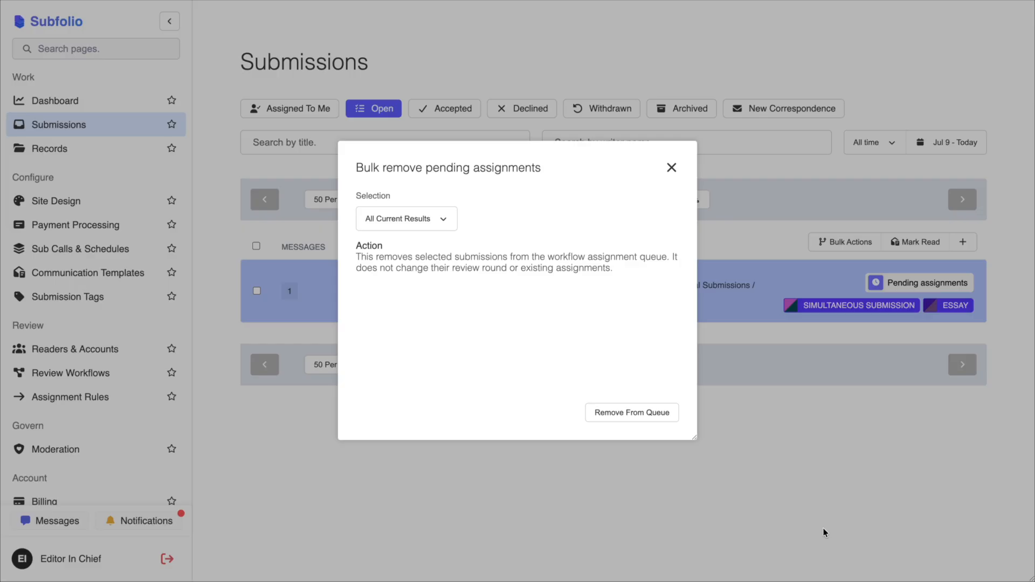
pyautogui.click(637, 413)
pyautogui.moveTo(407, 330); pyautogui.dragTo(645, 342)
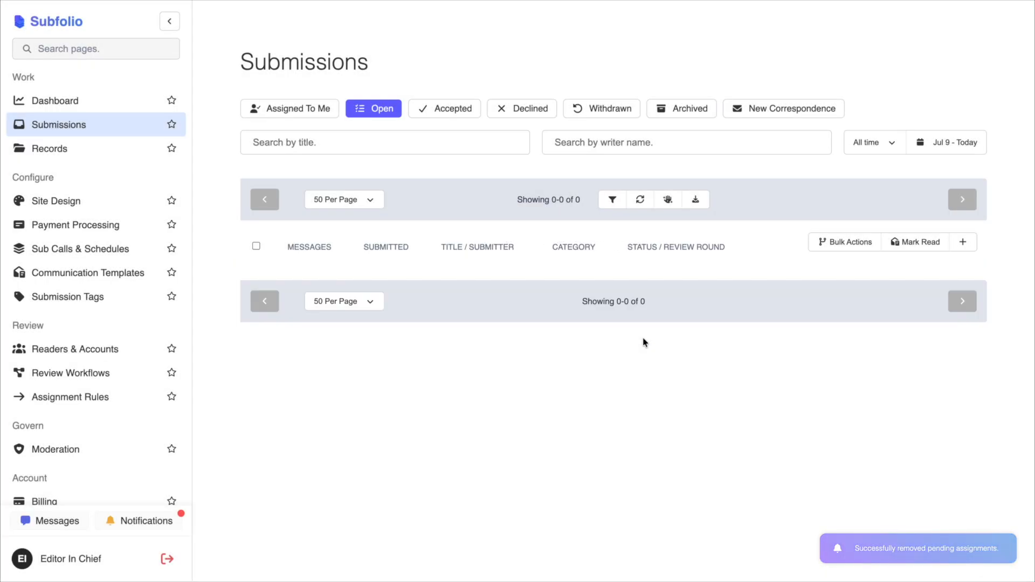
pyautogui.click(670, 203)
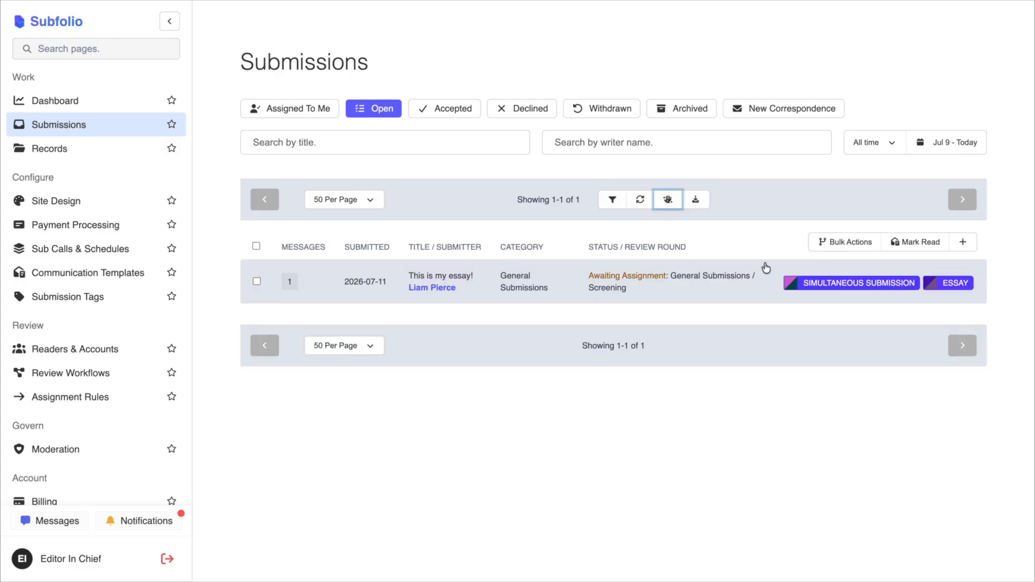
# - Start a bulk assignment for all current results with assignees included in the active vote, adding Editor 2 and removing that assignee again
pyautogui.click(837, 244)
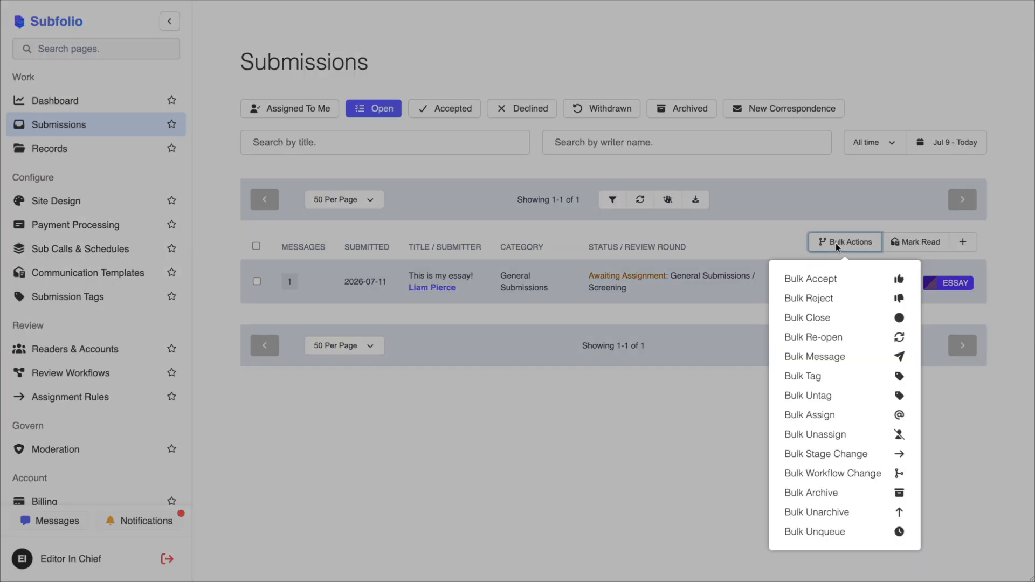
pyautogui.click(824, 416)
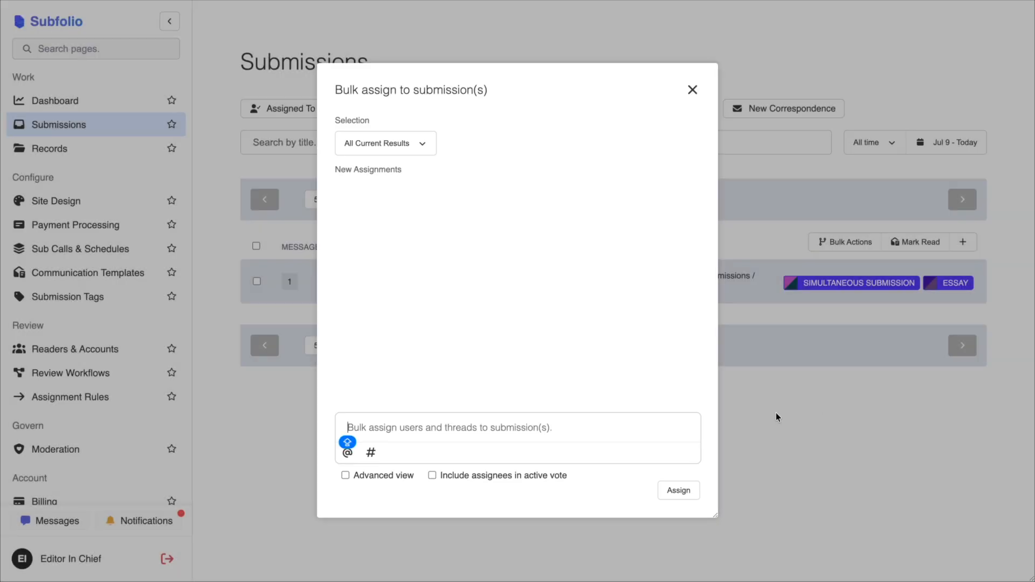
pyautogui.write('@ED')
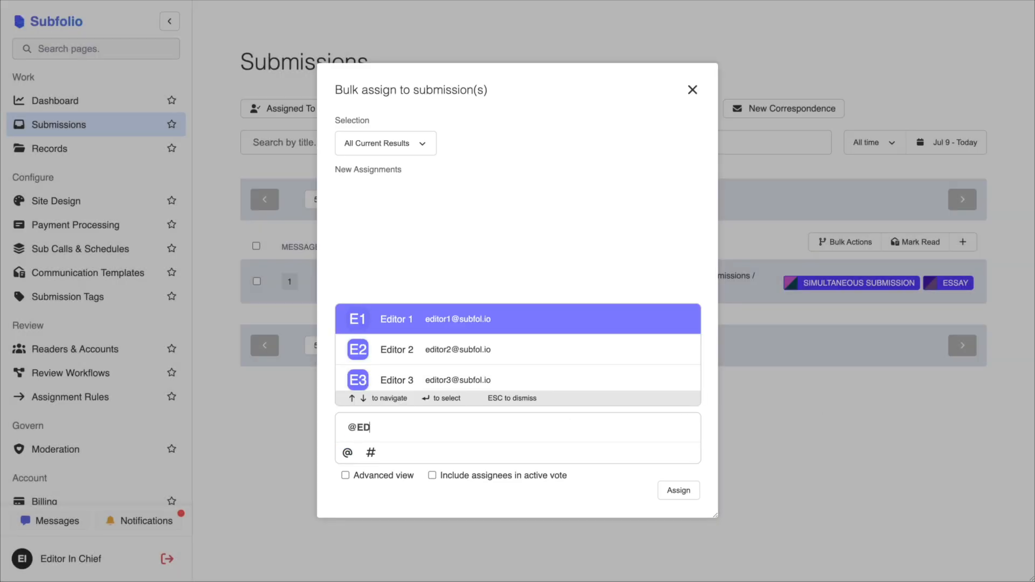
pyautogui.click(458, 357)
pyautogui.click(432, 476)
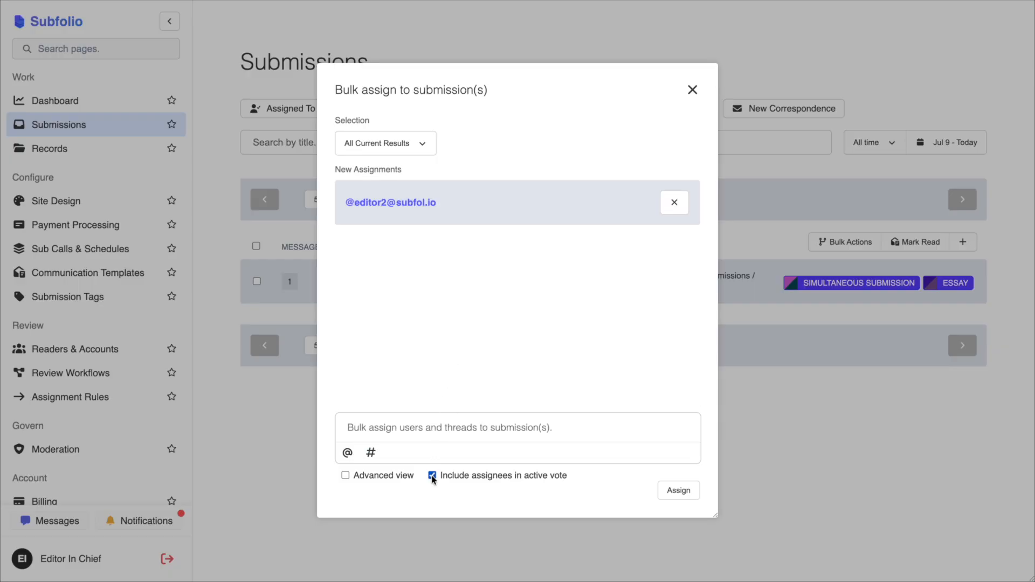
pyautogui.click(674, 202)
# - Show the advanced bulk assignment options, add the #editors thread's members as assignees, and set the assign type to Round Robin
pyautogui.click(346, 475)
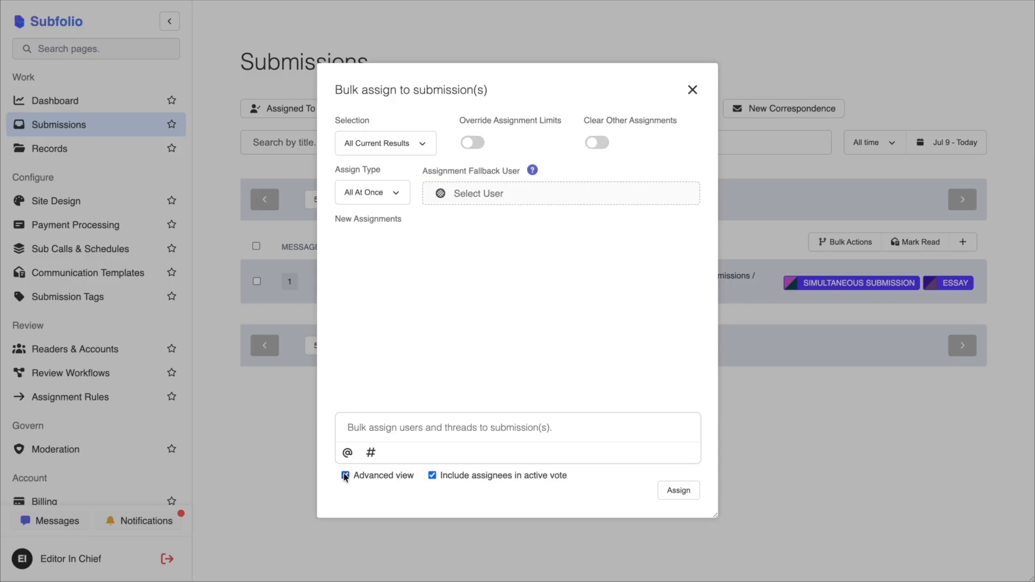
pyautogui.write('@#')
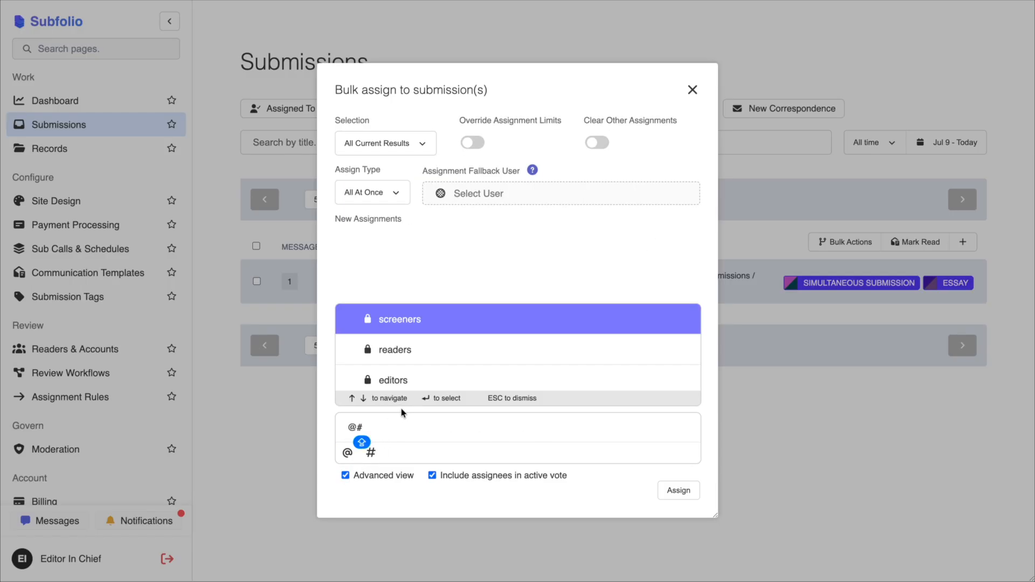
pyautogui.click(411, 381)
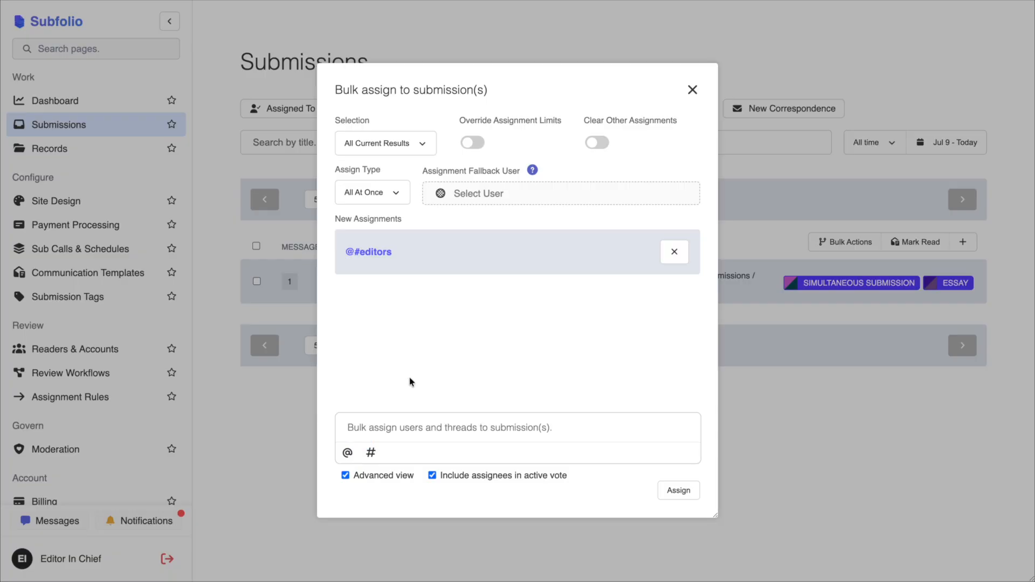
pyautogui.click(389, 194)
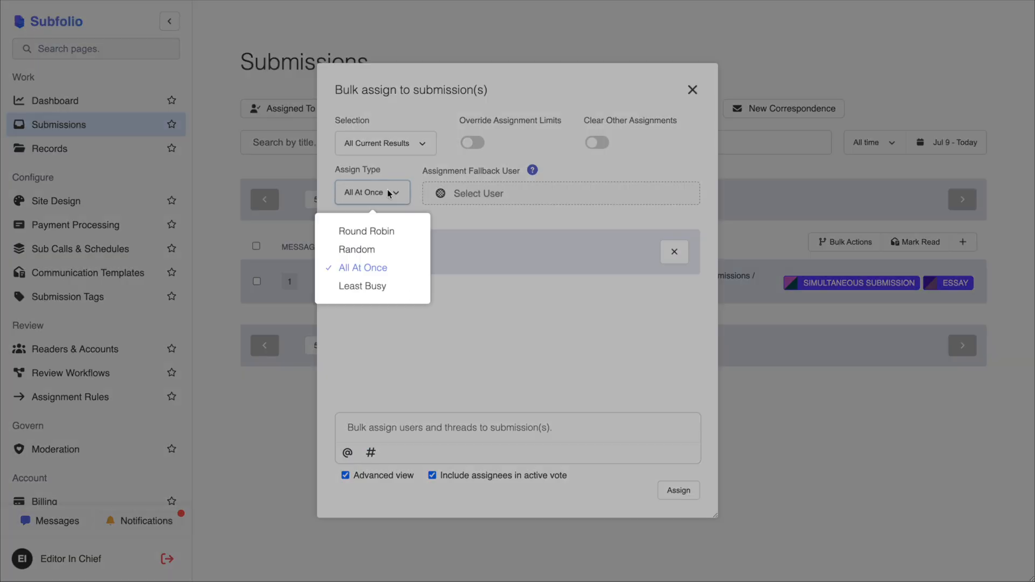
pyautogui.click(373, 235)
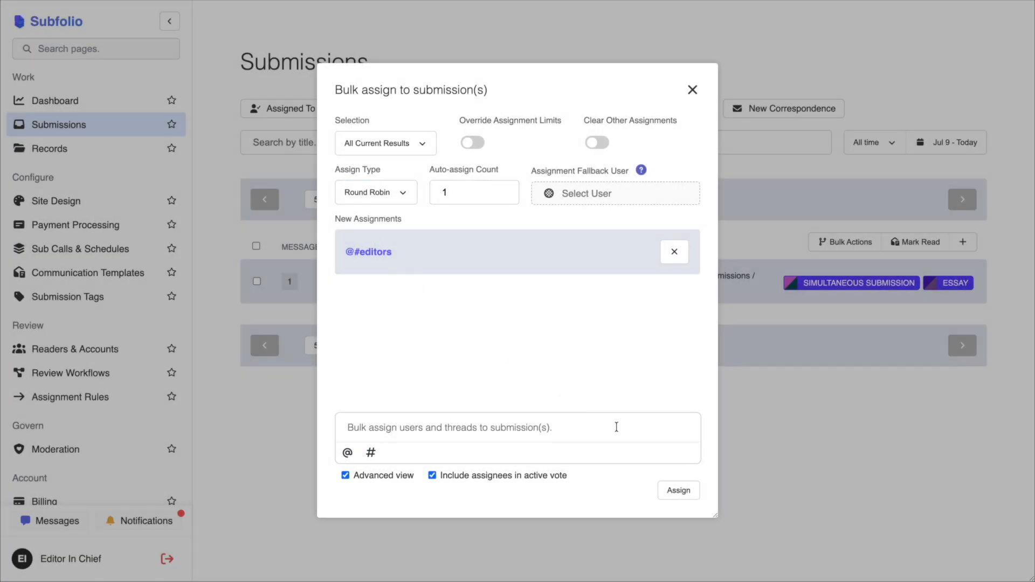
# - Run the bulk assignment on the current results with strong confirmation, and open the essay submission's voting details
pyautogui.click(683, 493)
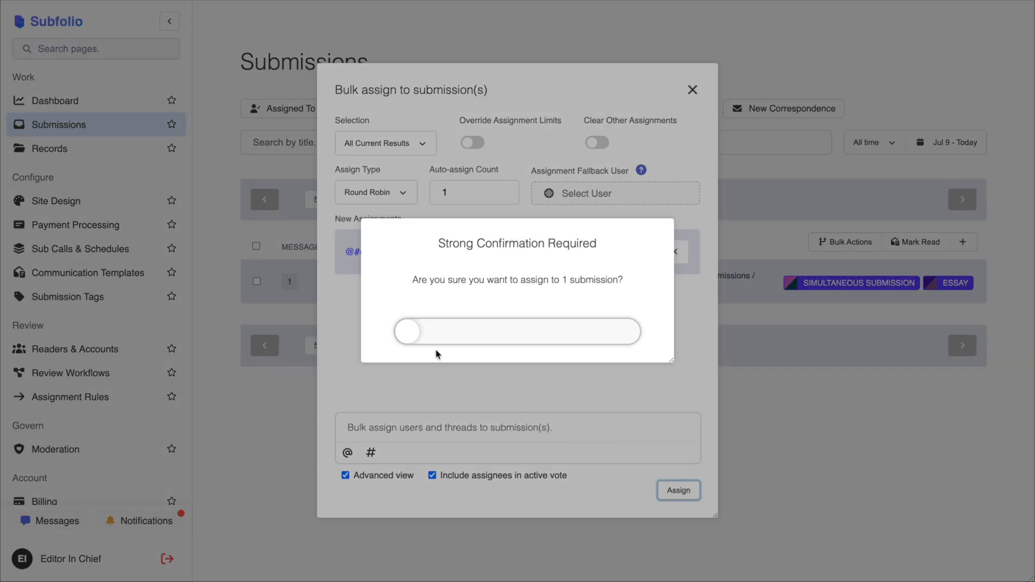
pyautogui.moveTo(415, 331); pyautogui.dragTo(679, 338)
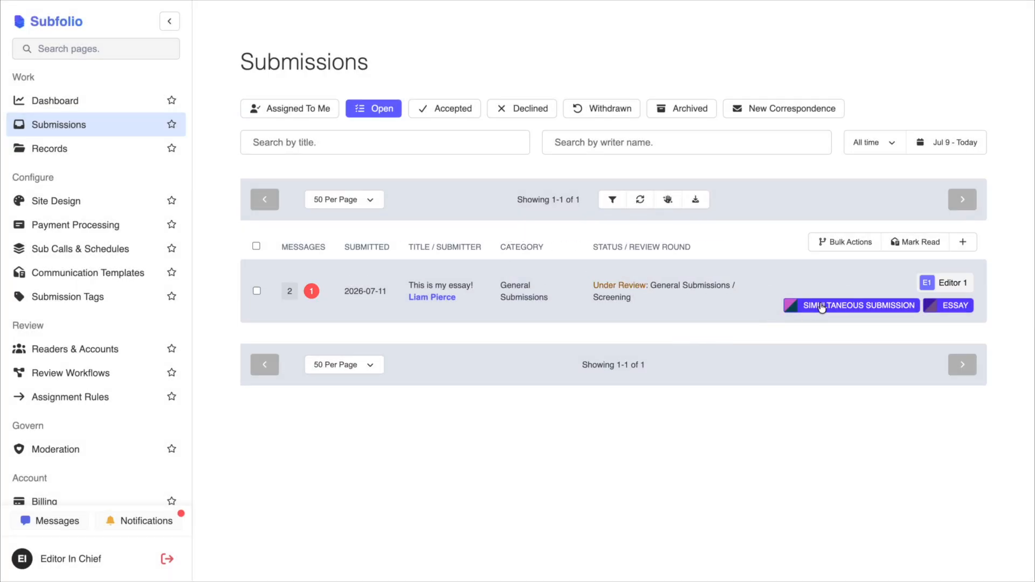
pyautogui.click(736, 276)
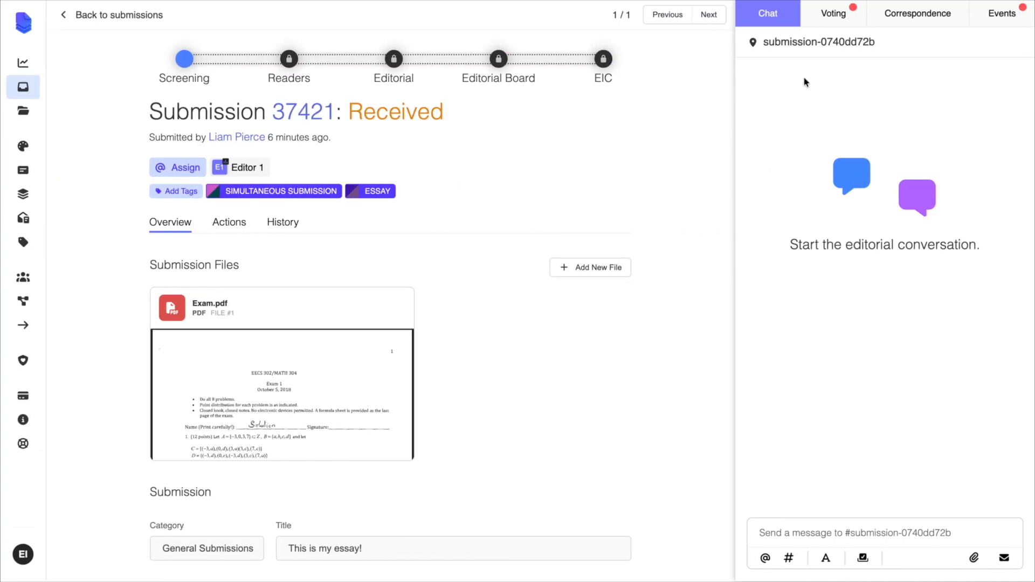
pyautogui.click(833, 23)
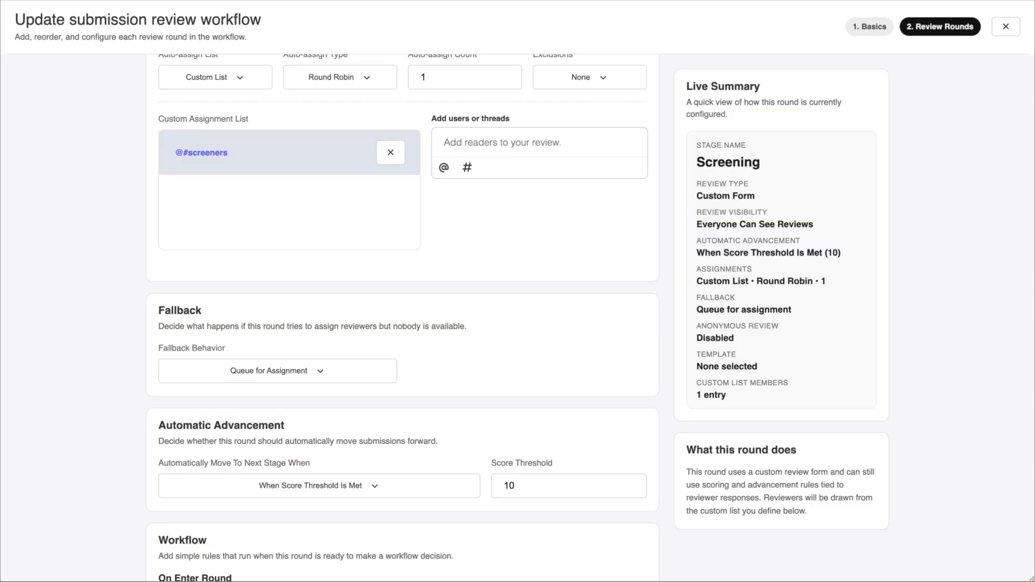
# - Switch the Screening round's fallback behavior to Assign Fallback Assignee and back to Queue for Assignment
pyautogui.click(302, 381)
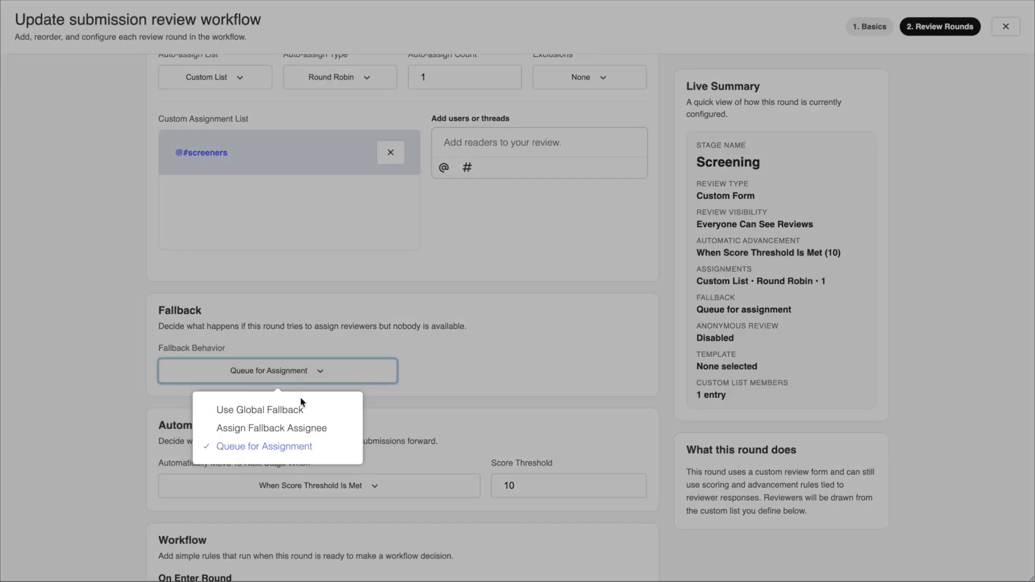
pyautogui.click(297, 431)
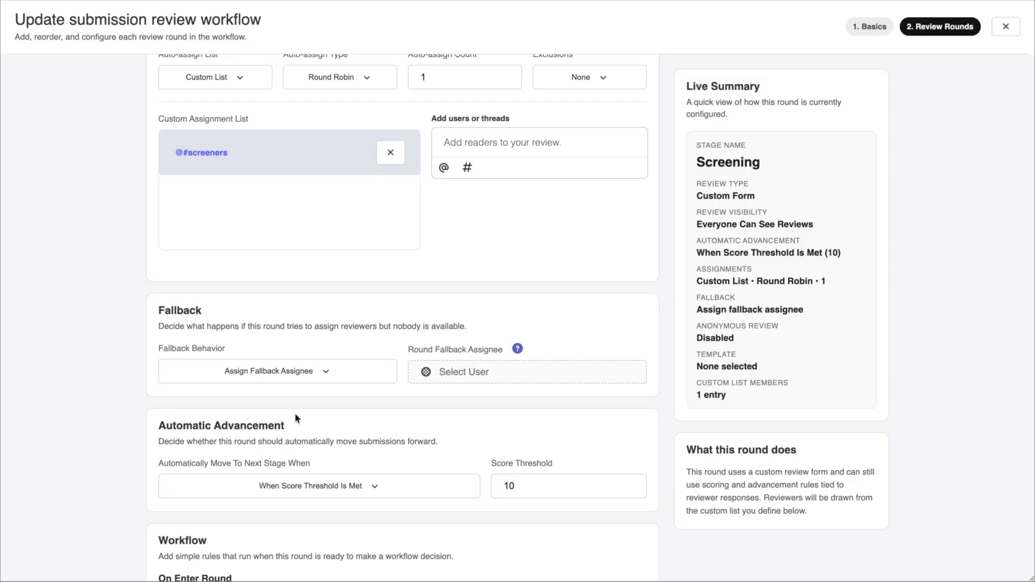
pyautogui.click(293, 377)
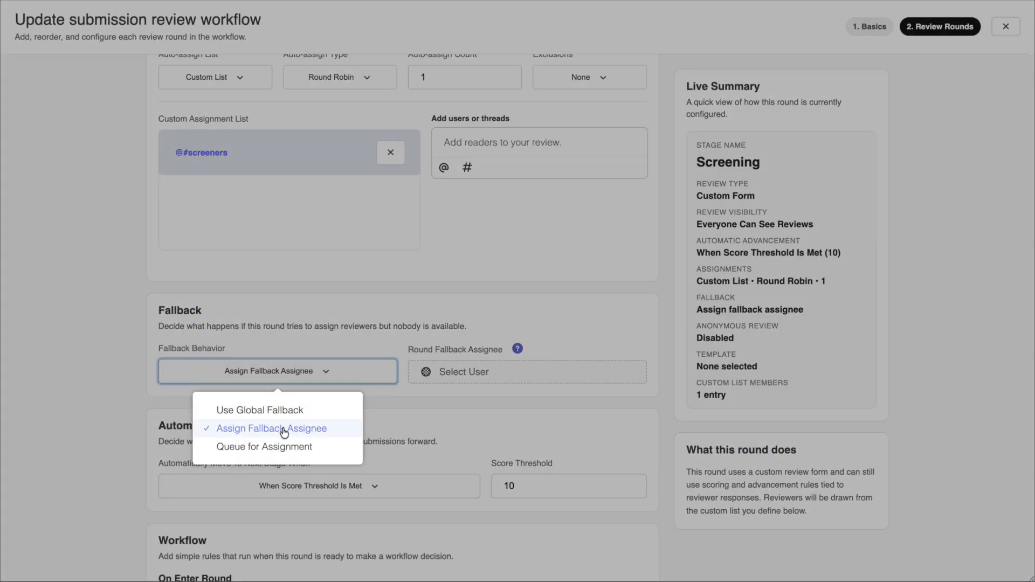
pyautogui.click(283, 447)
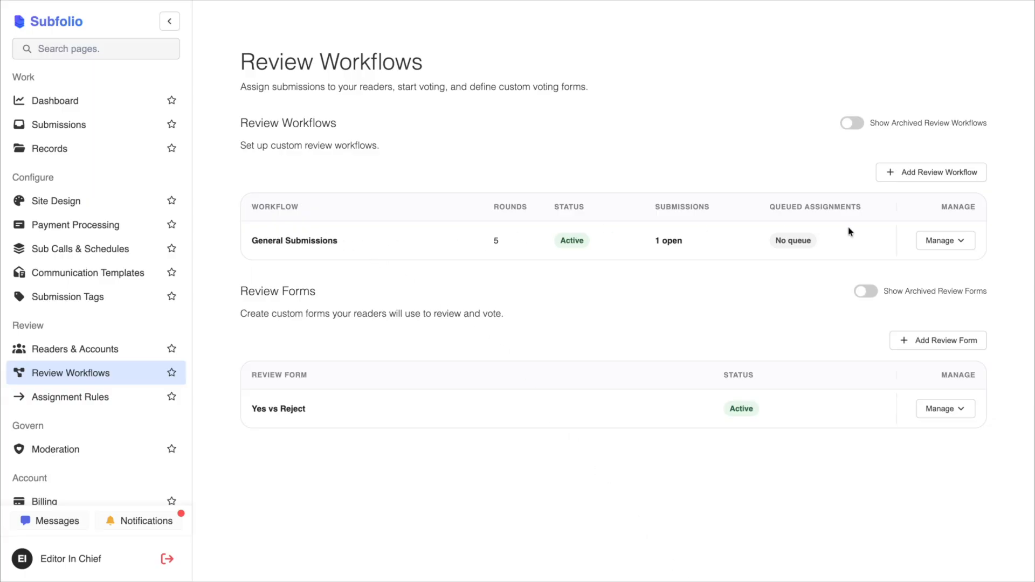
# - Open the General Submissions workflow's Screening round for editing and check the available stage review types
pyautogui.click(961, 240)
pyautogui.click(887, 305)
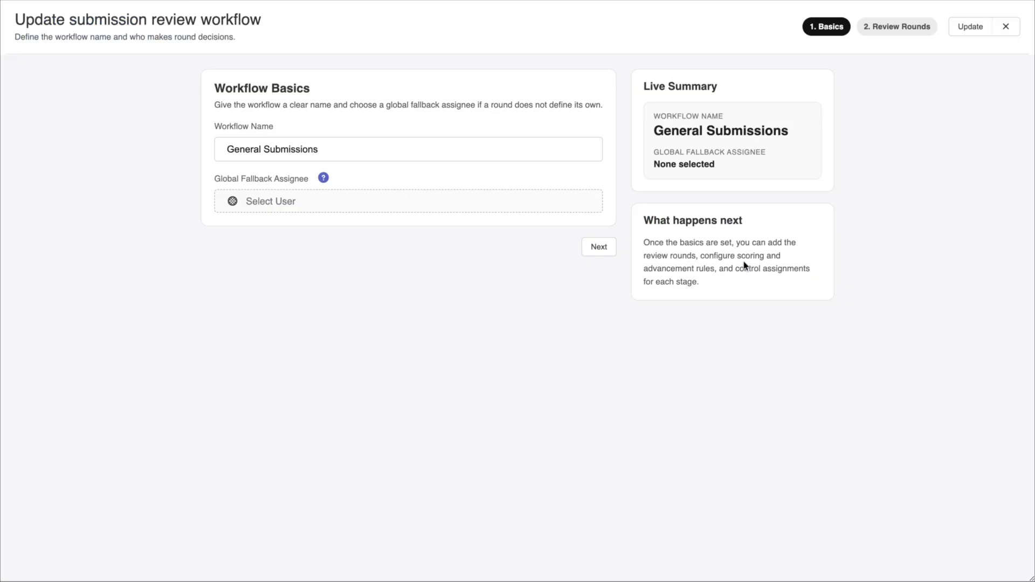
pyautogui.click(606, 248)
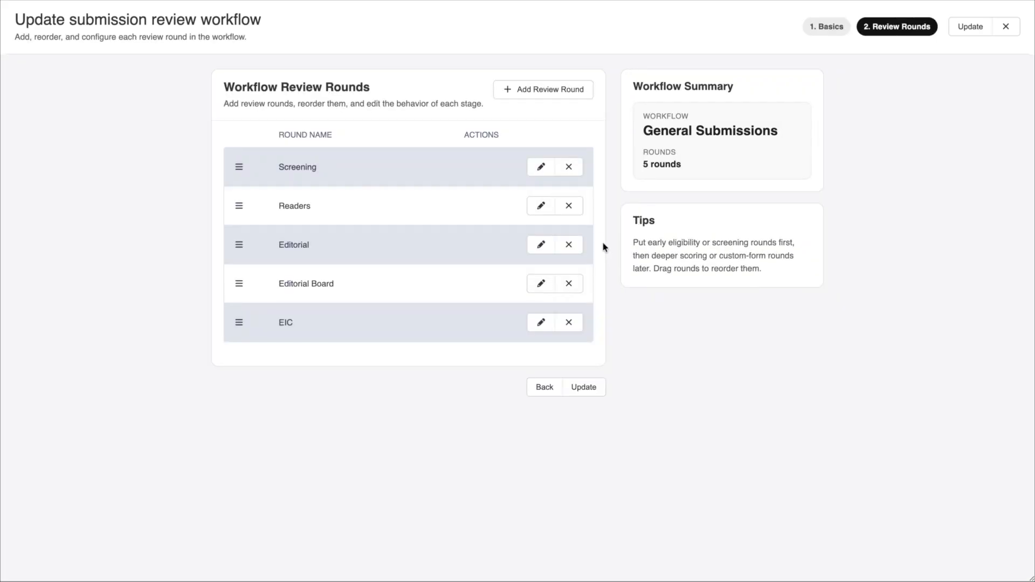
pyautogui.click(540, 168)
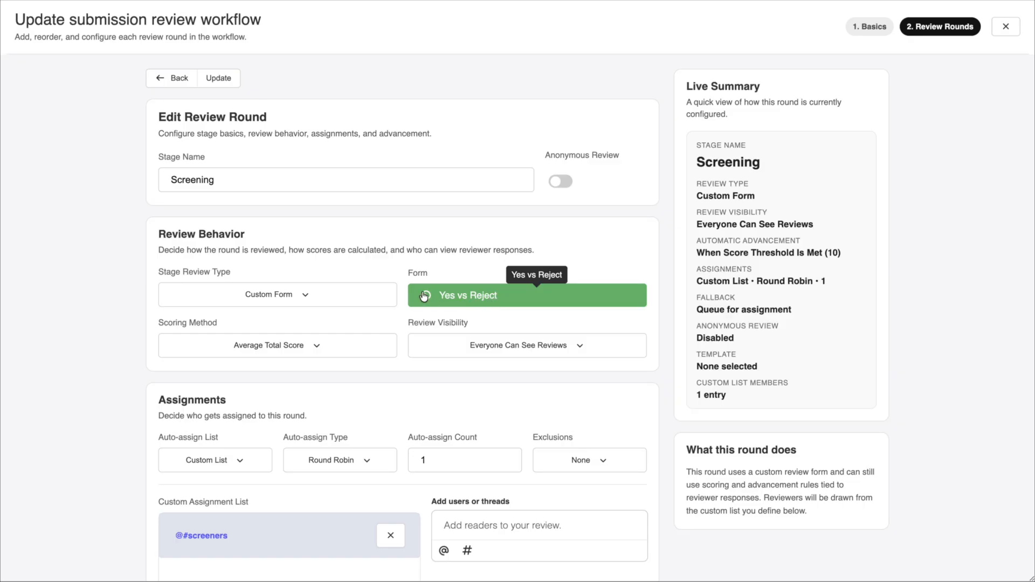
pyautogui.click(304, 296)
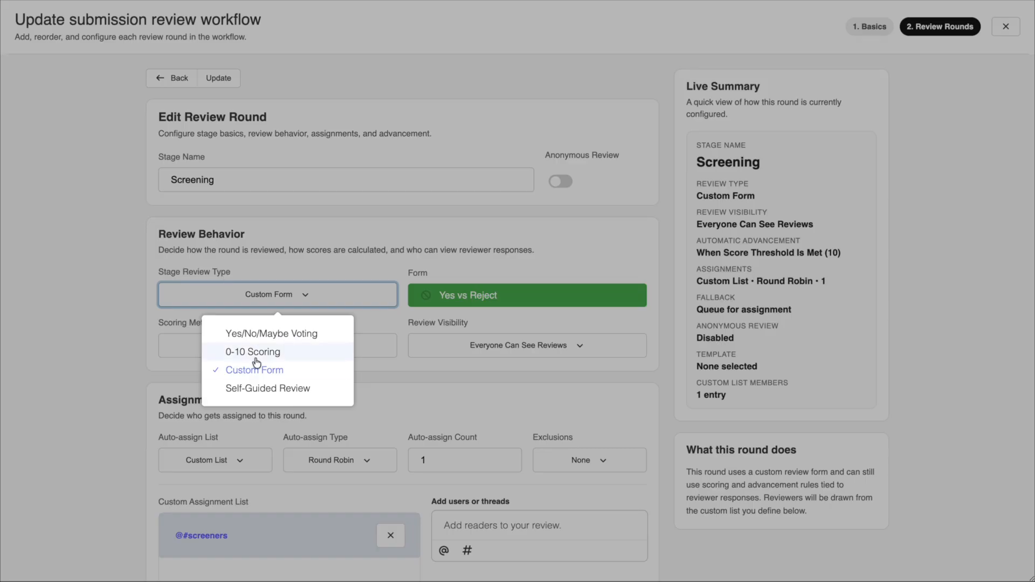
pyautogui.click(304, 301)
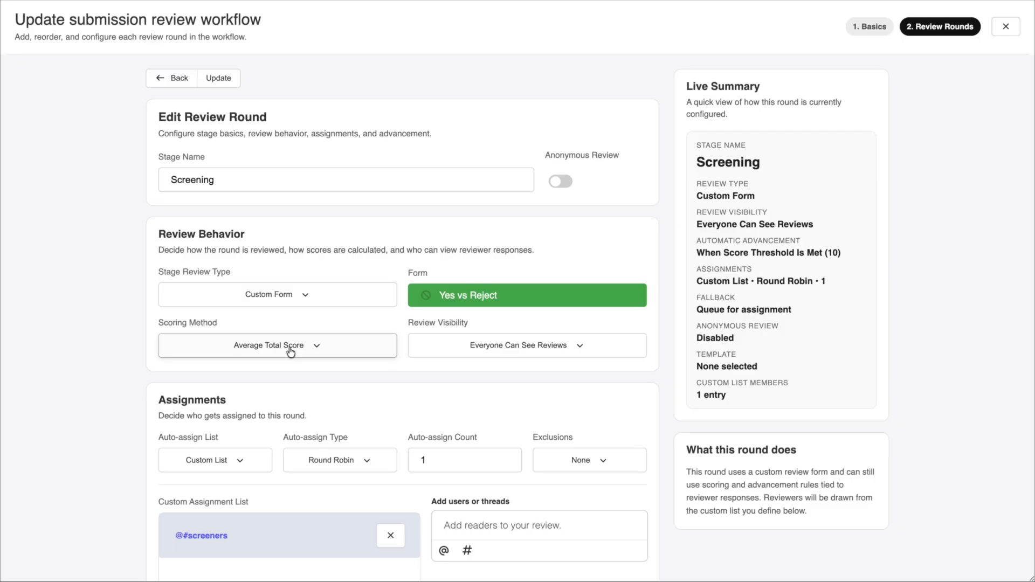
# - Examine the Screening round's assignment list, fallback options, score threshold and the Prepare rejection rule under Review Decision
pyautogui.scroll(-3, 292, 352)
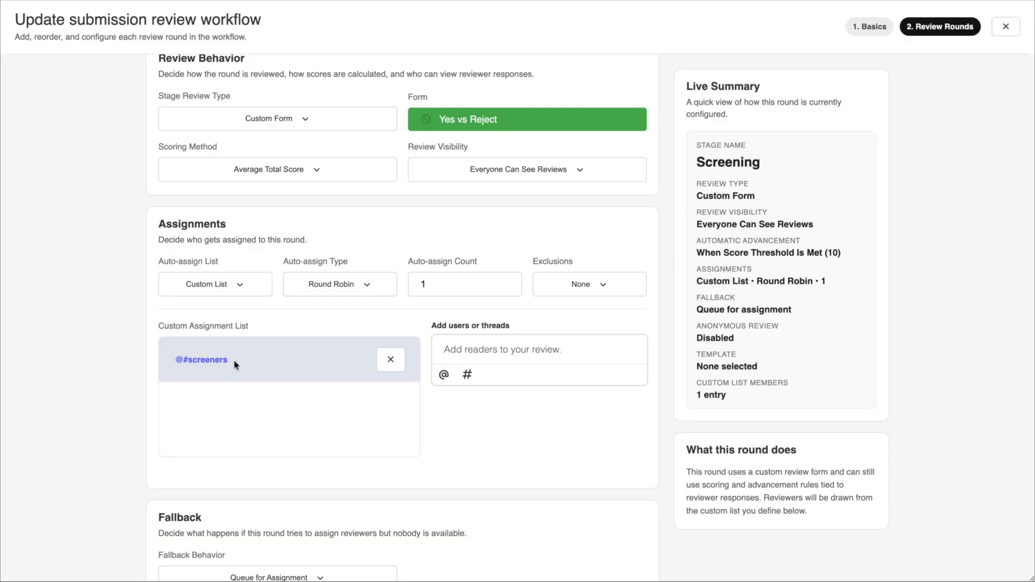
pyautogui.scroll(-4, 236, 365)
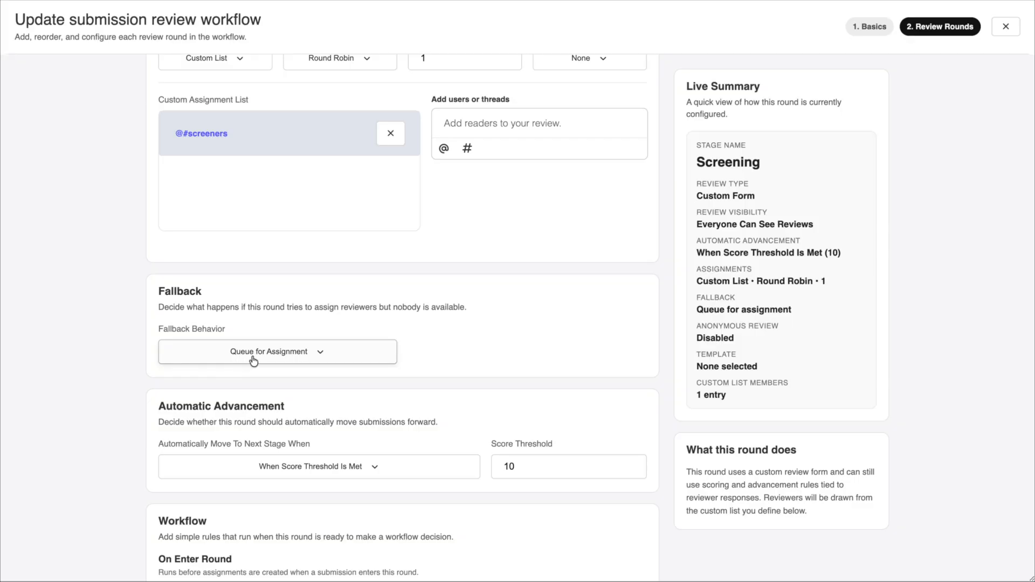
pyautogui.click(253, 358)
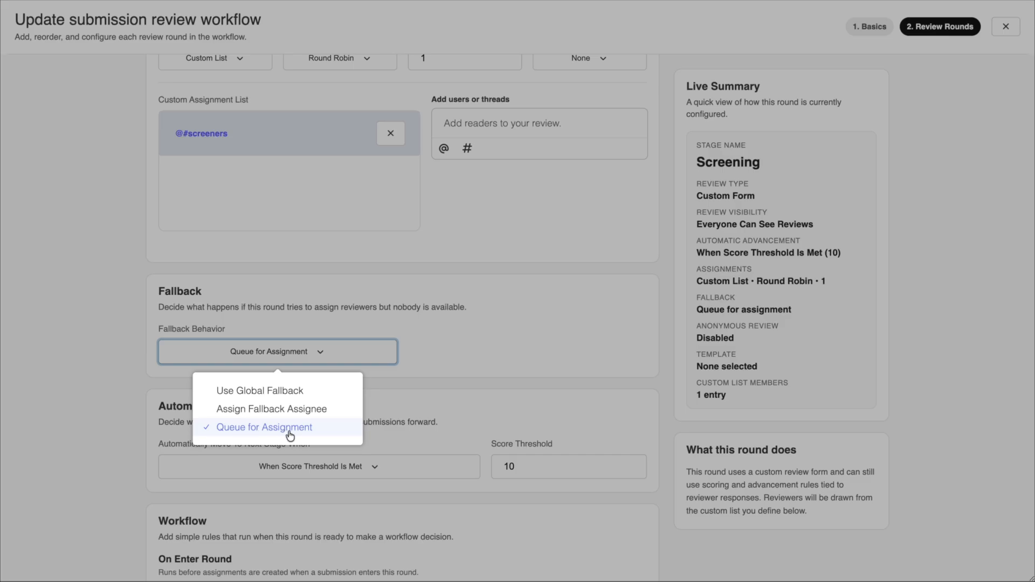
pyautogui.click(410, 423)
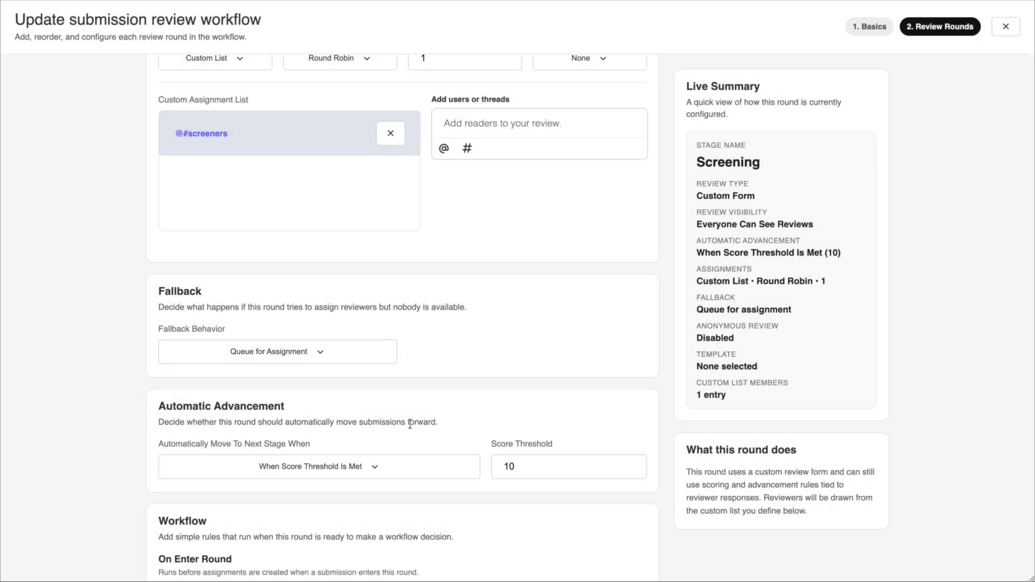
pyautogui.scroll(-3, 410, 424)
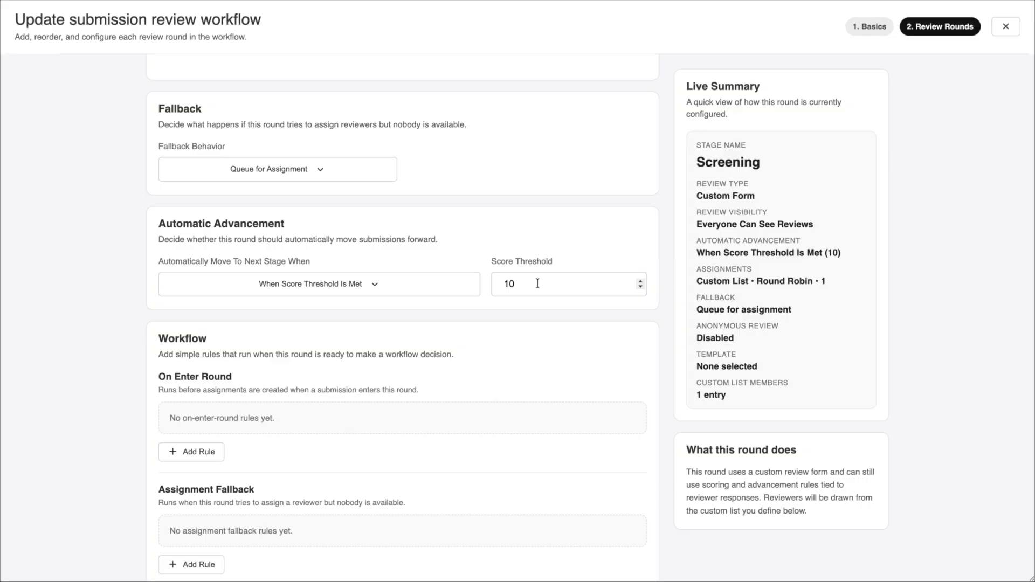
pyautogui.moveTo(543, 284); pyautogui.dragTo(488, 287)
pyautogui.click(494, 320)
pyautogui.scroll(-3, 494, 320)
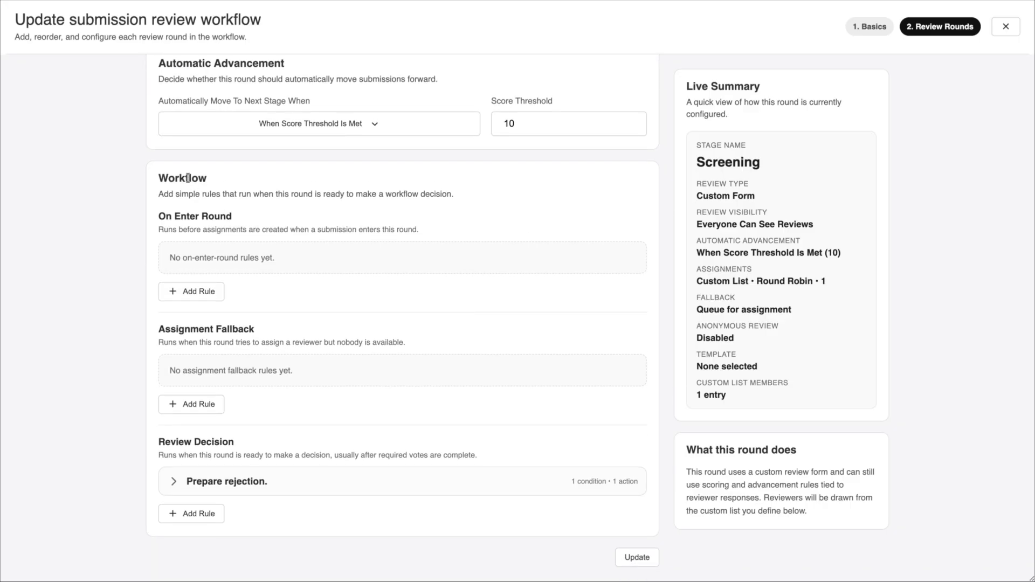
pyautogui.click(173, 483)
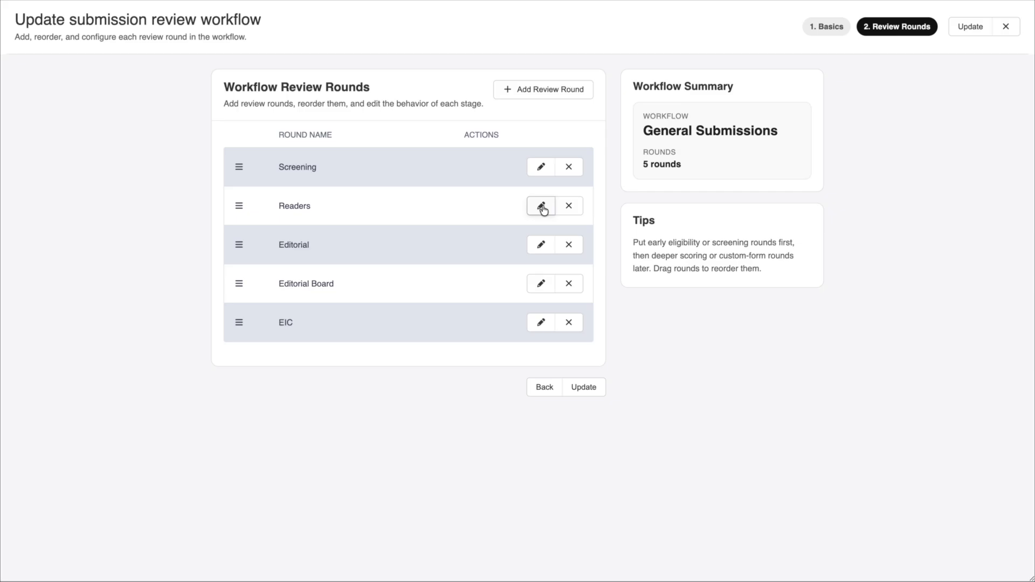
# - Open the Readers round and review its assignment, fallback, automatic messaging and advancement settings down to the review decision rules
pyautogui.click(541, 207)
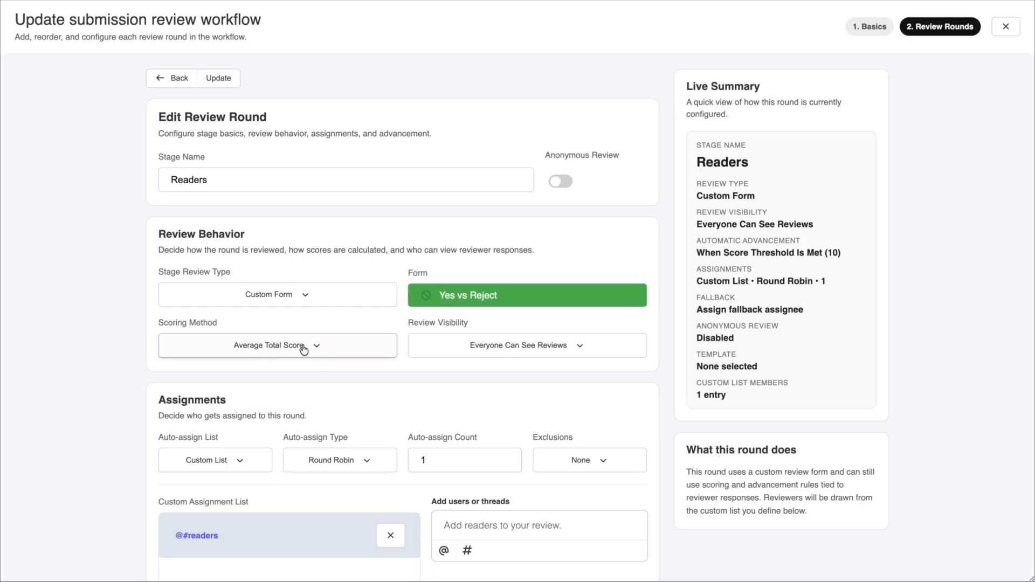
pyautogui.scroll(-4, 302, 348)
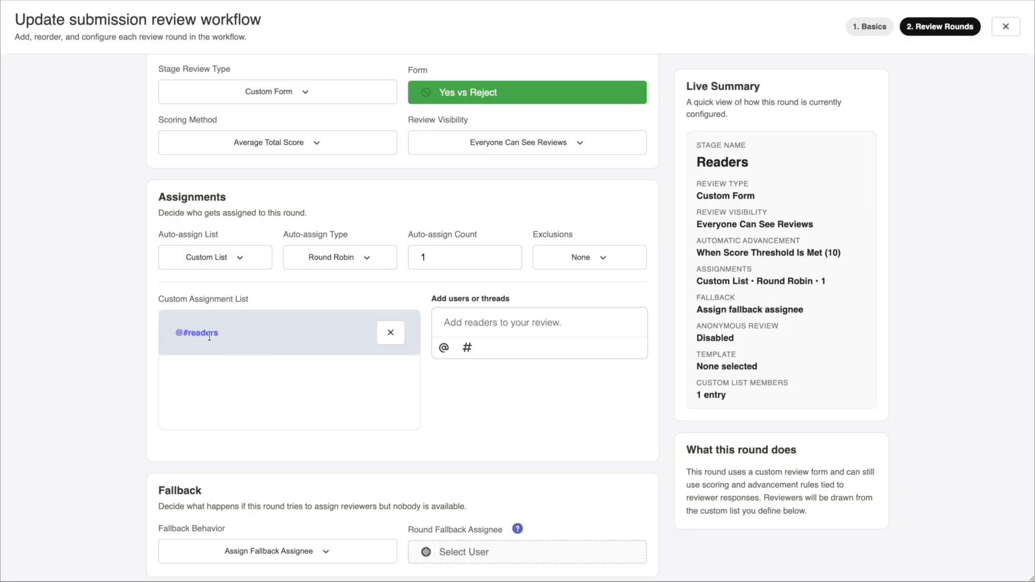
pyautogui.scroll(-4, 210, 336)
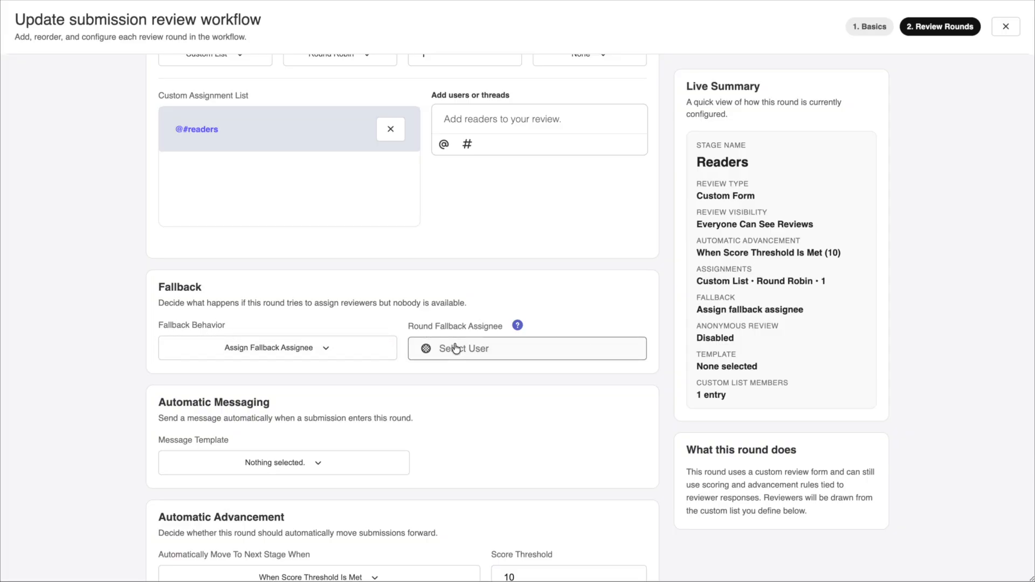
pyautogui.scroll(-1, 456, 348)
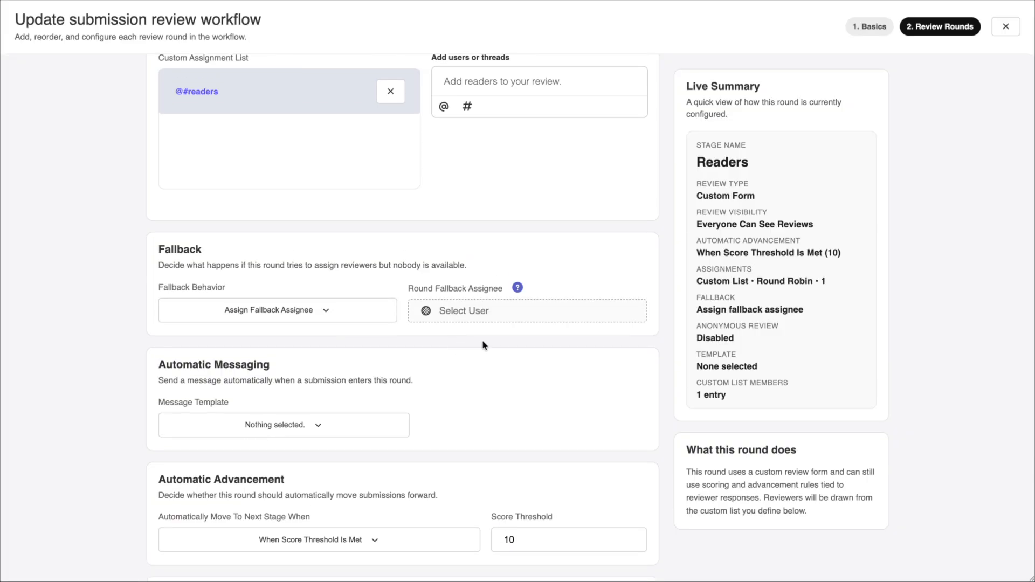
pyautogui.scroll(-3, 471, 255)
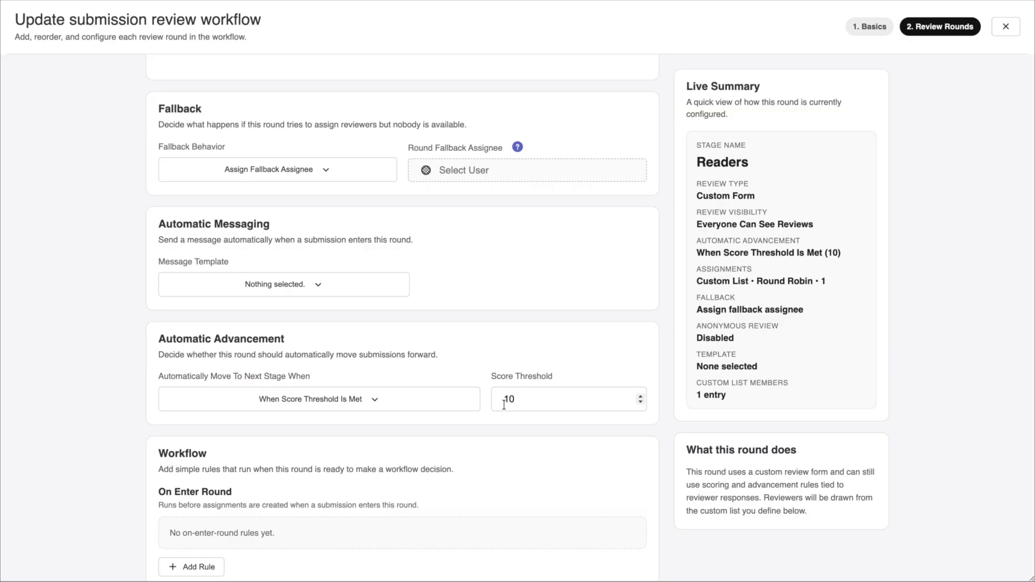
pyautogui.scroll(-7, 505, 404)
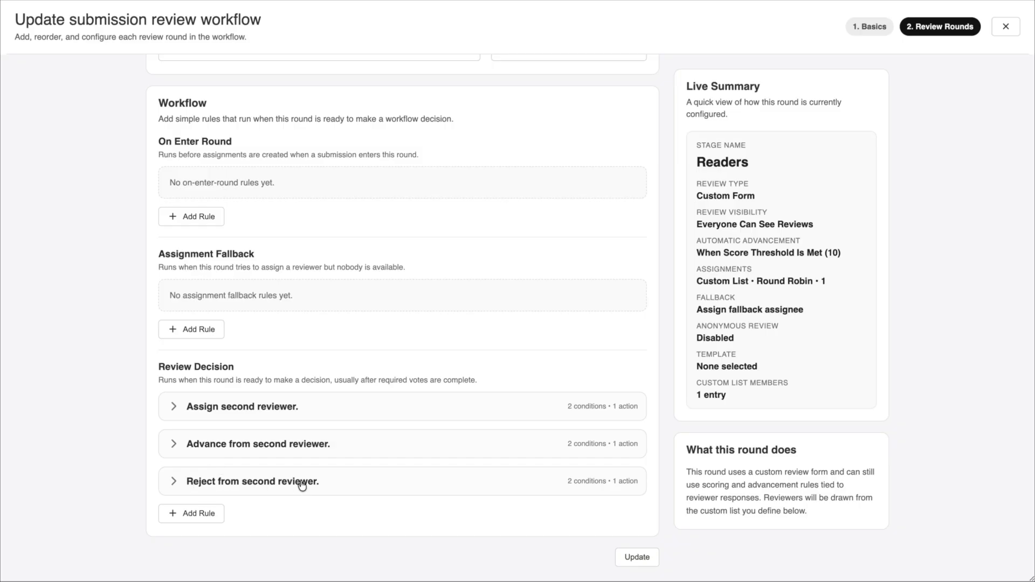
# - Expand the Readers round's rules for assigning, advancing from and rejecting from a second reviewer, and examine their conditions and actions
pyautogui.click(175, 408)
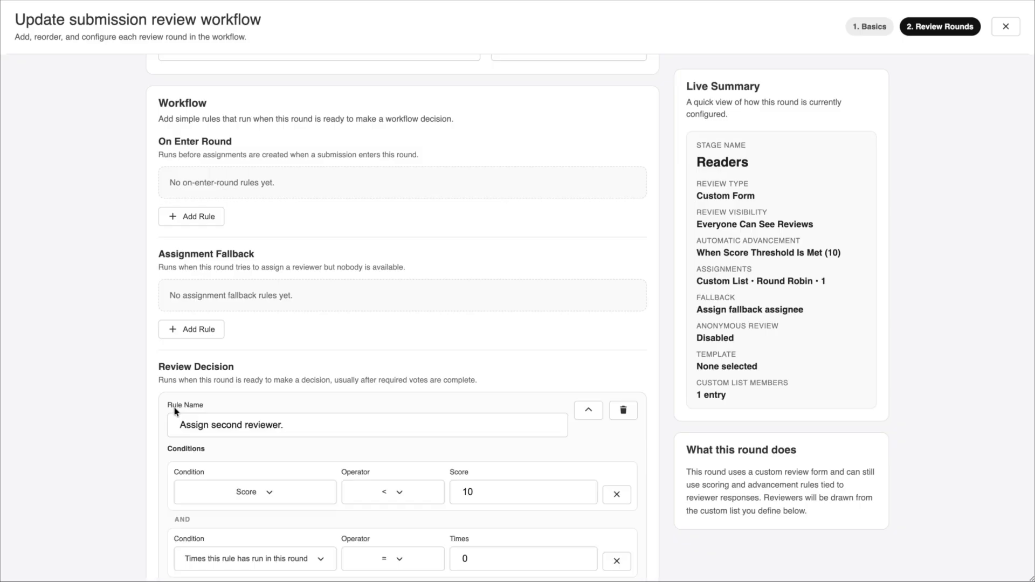
pyautogui.scroll(-4, 175, 407)
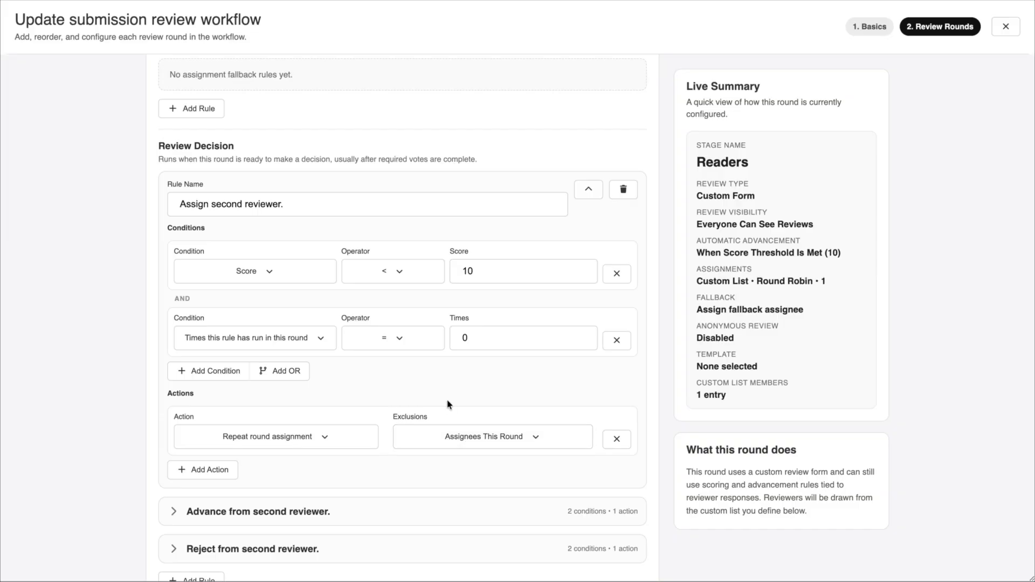
pyautogui.click(485, 271)
pyautogui.moveTo(485, 272); pyautogui.dragTo(423, 270)
pyautogui.click(440, 298)
pyautogui.scroll(-1, 444, 297)
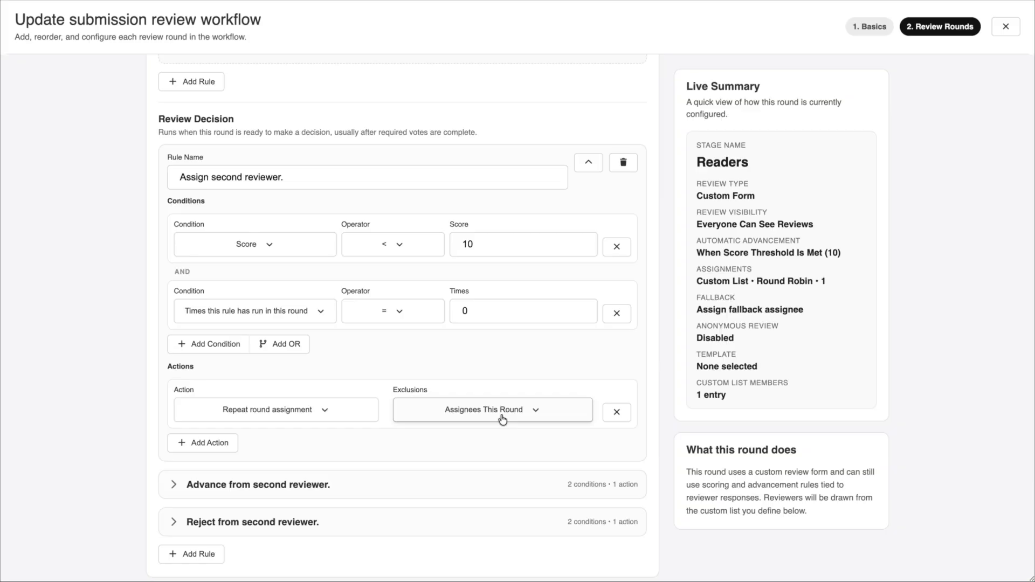
pyautogui.click(170, 483)
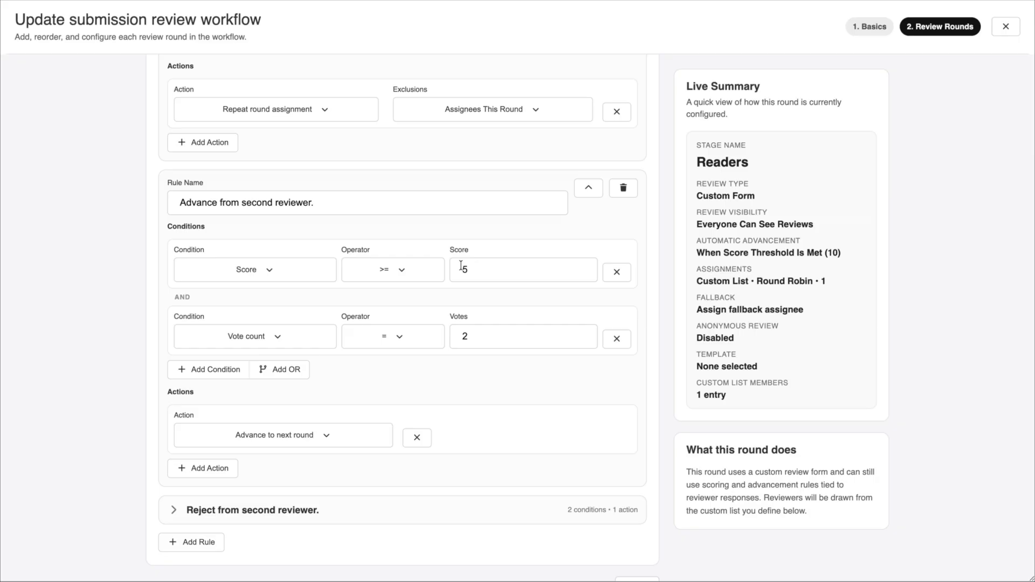
pyautogui.click(173, 512)
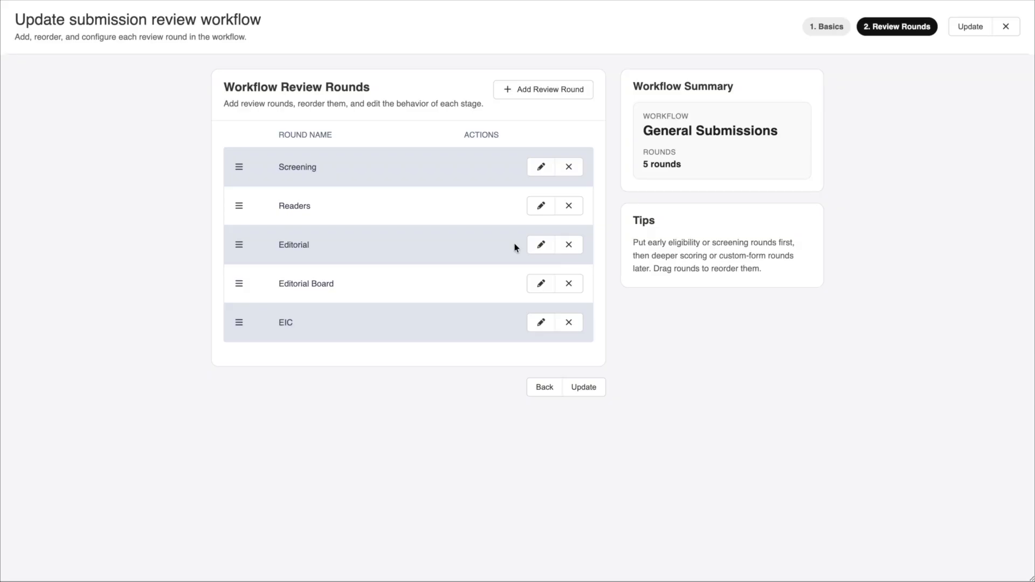
# - Open the Editorial round and review its review type, assignment list, fallback, automatic advancement and workflow rules
pyautogui.click(539, 246)
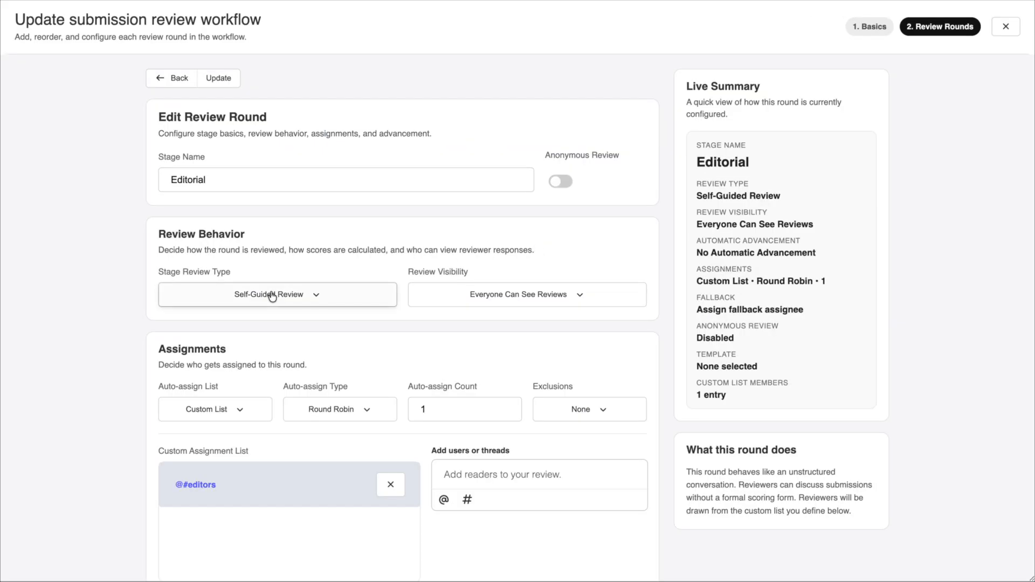
pyautogui.scroll(-3, 272, 297)
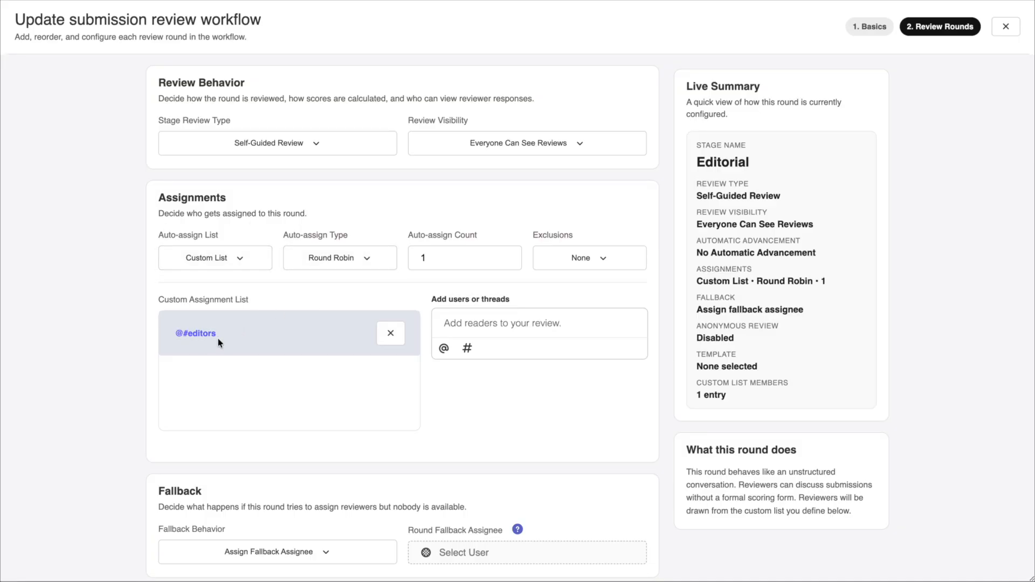
pyautogui.scroll(-3, 220, 343)
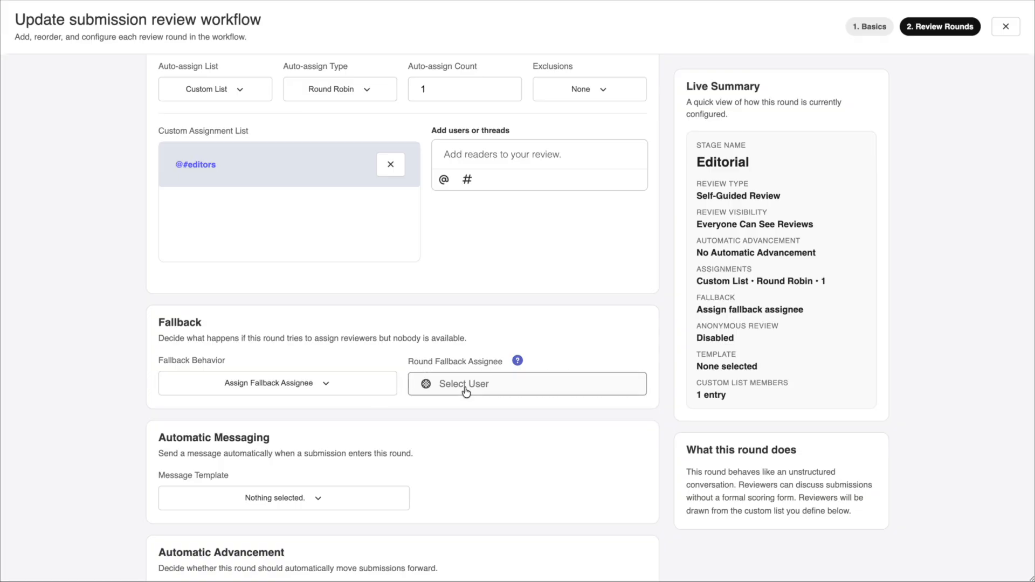
pyautogui.scroll(-4, 465, 393)
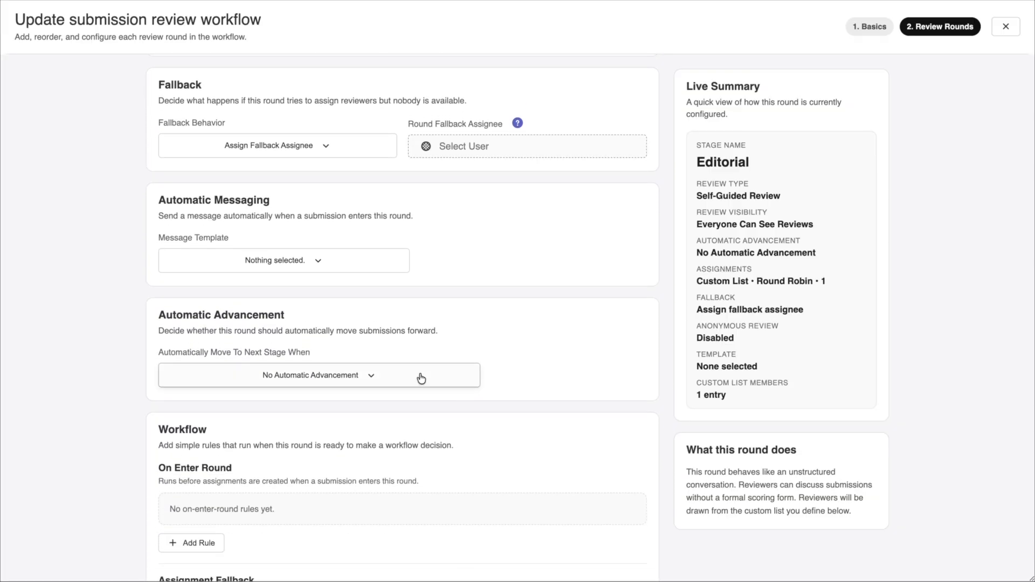
pyautogui.scroll(-4, 420, 374)
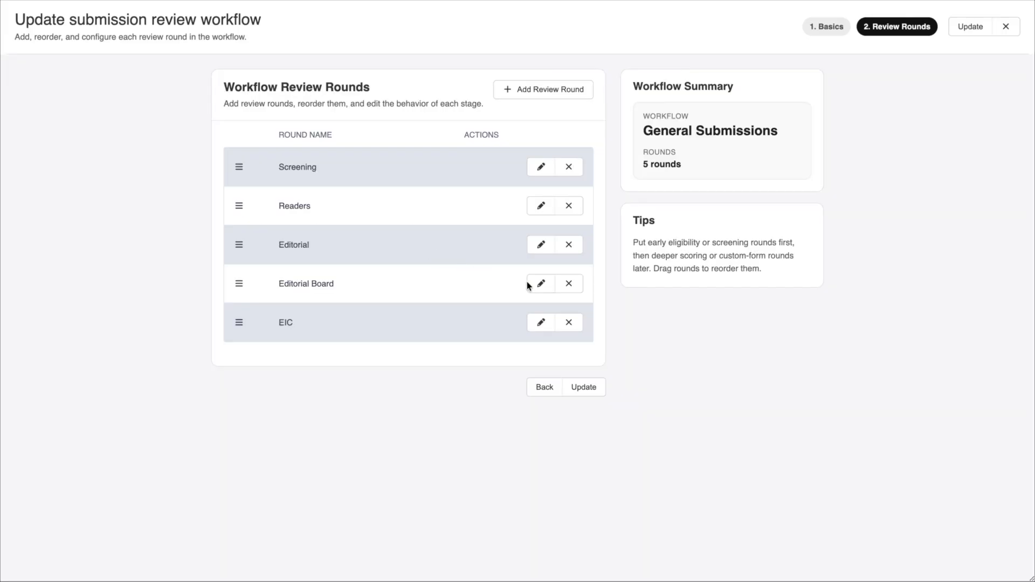
# - Check the Editorial Board round's voting and visibility settings, and the EIC round's review behavior and assignment list
pyautogui.click(540, 284)
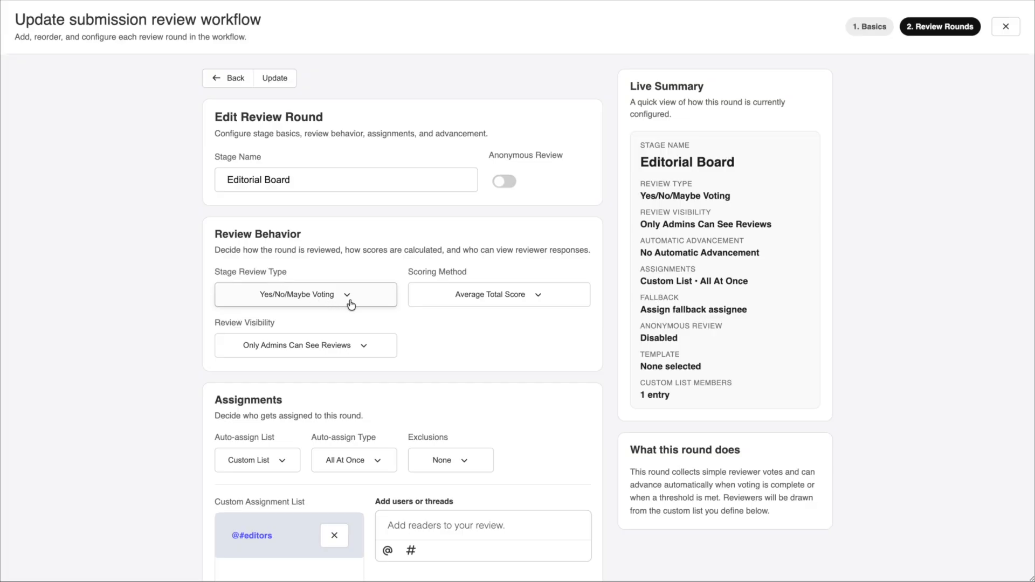
pyautogui.scroll(-4, 353, 303)
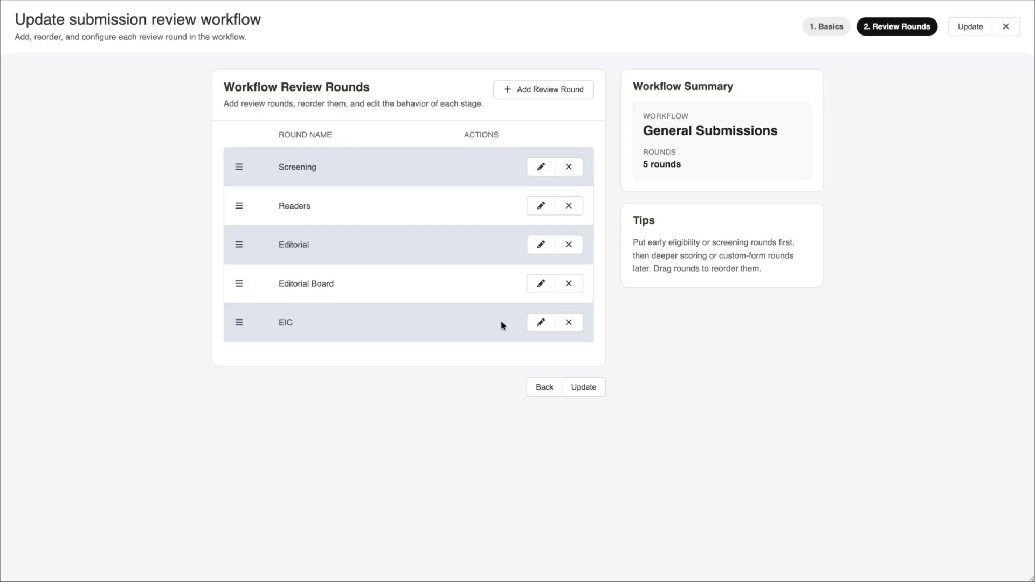
pyautogui.click(539, 323)
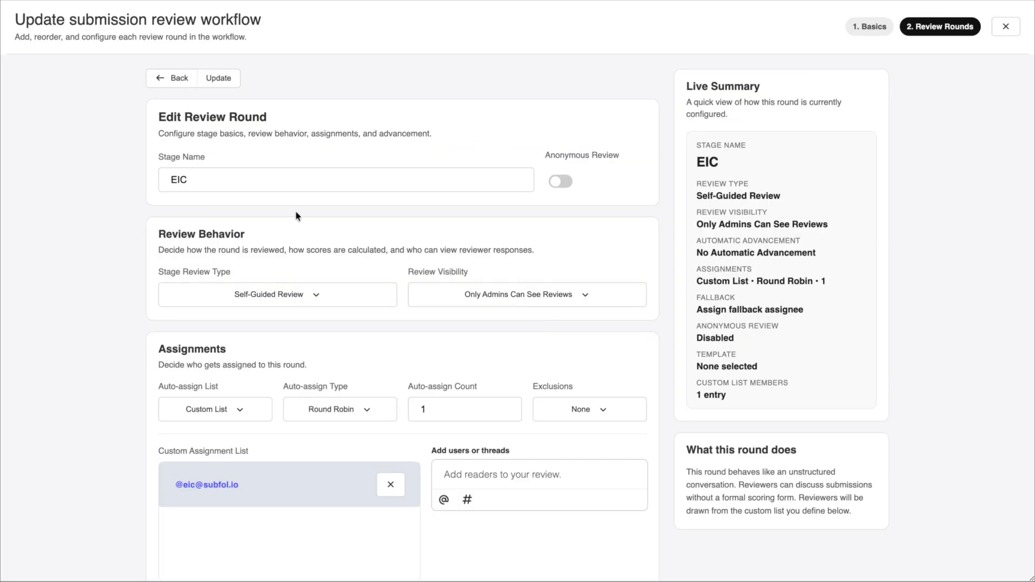
pyautogui.scroll(-5, 278, 298)
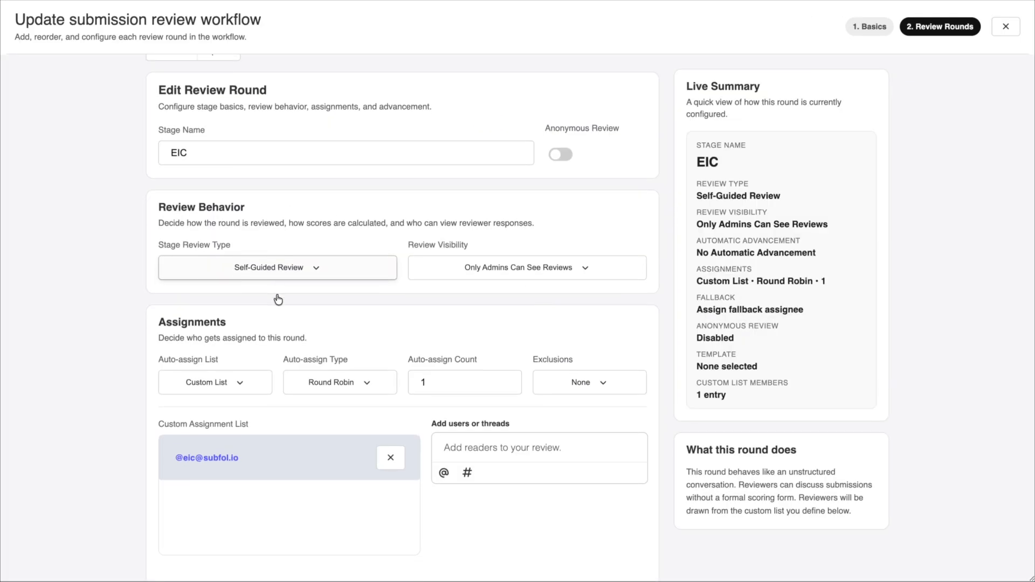